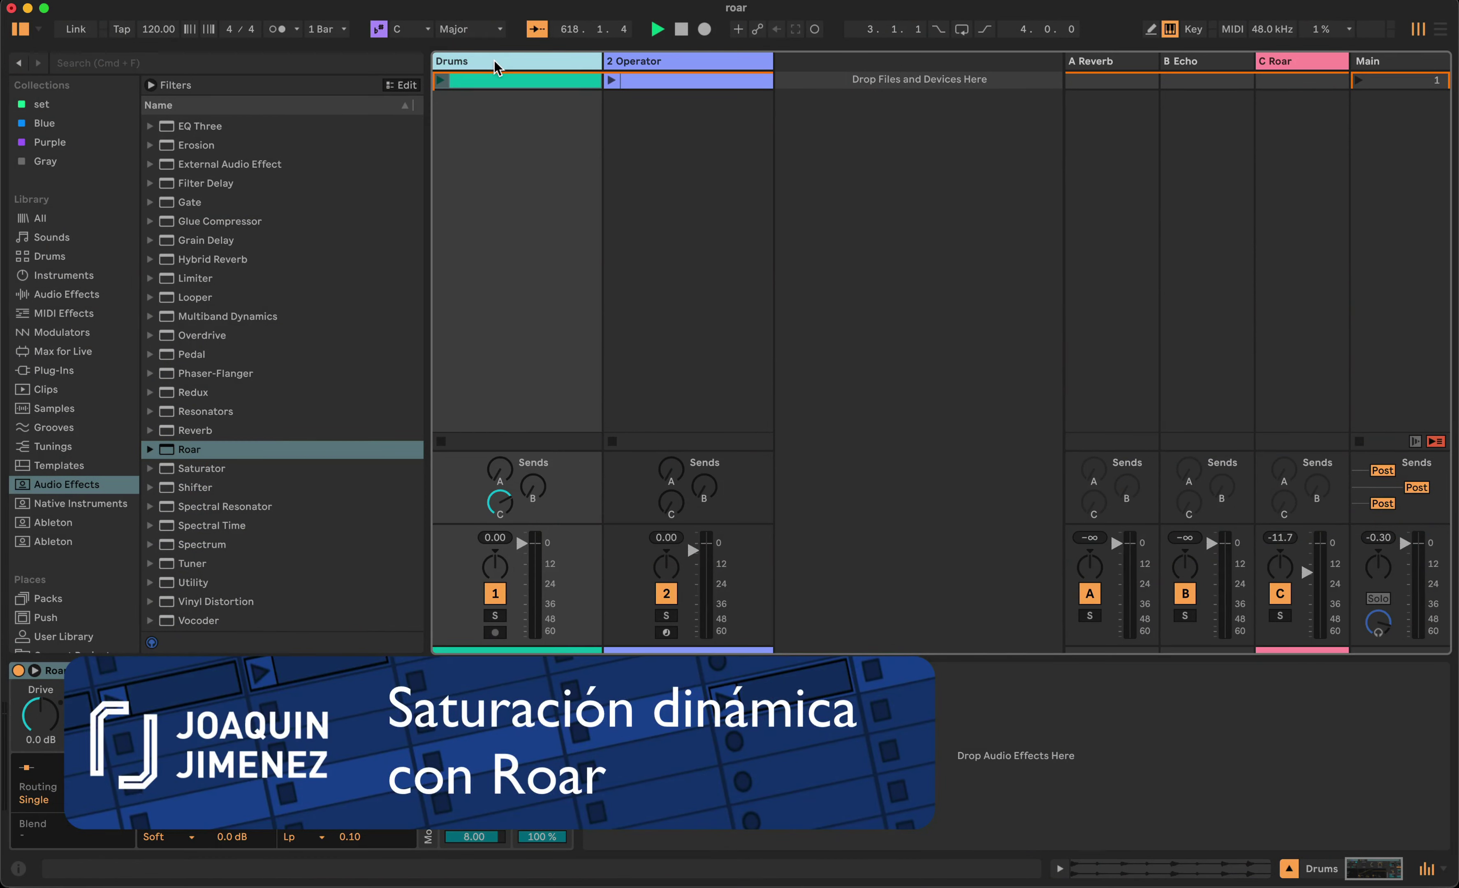
Add a Saturator after Roar on the Drums track, check its curve types, and remove it.
left_click_drag(168, 470, 694, 773)
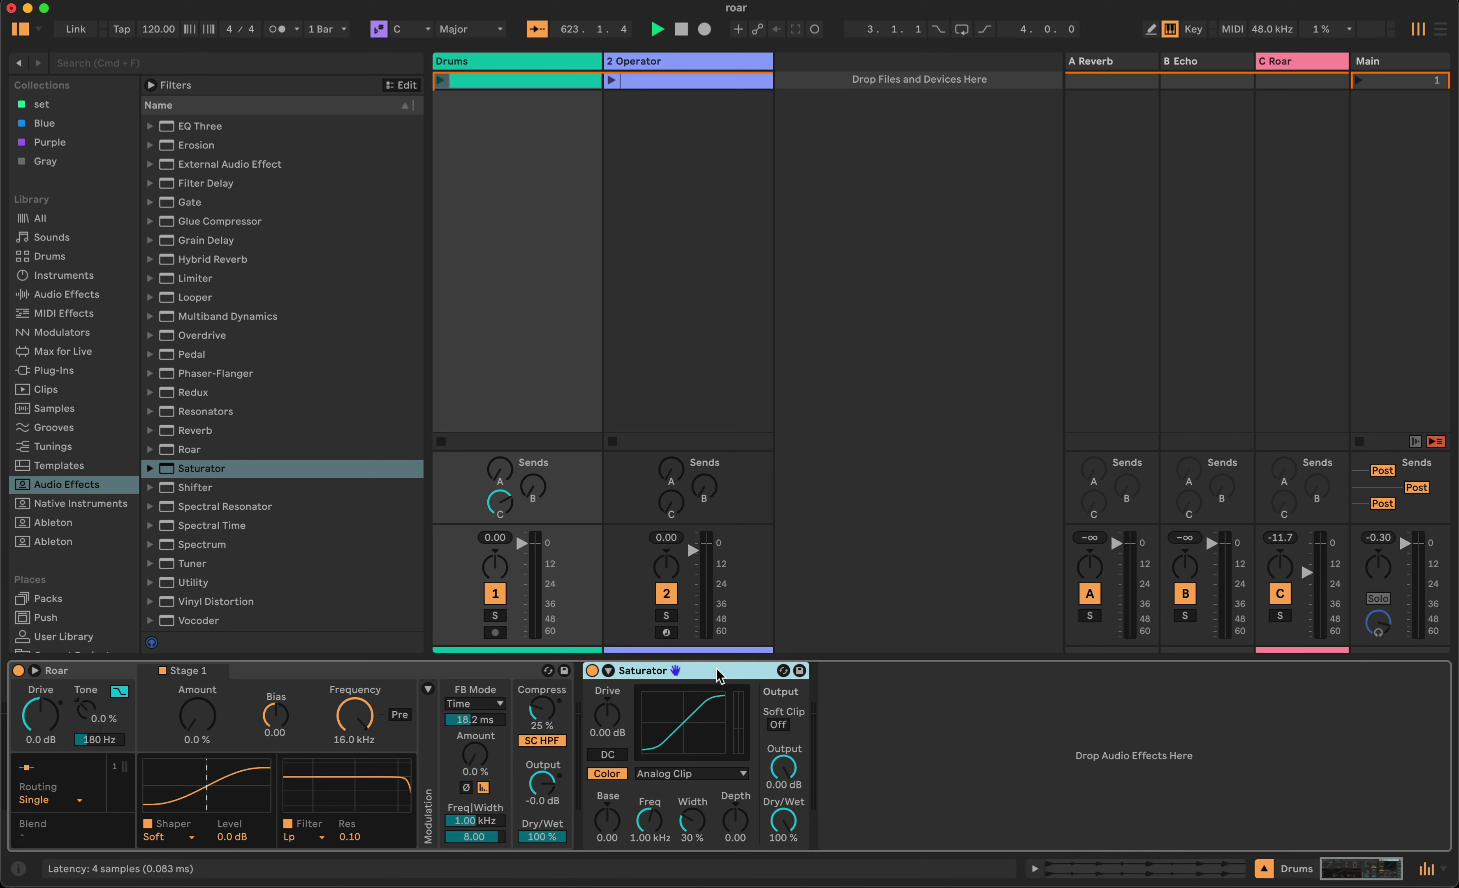
left_click(721, 775)
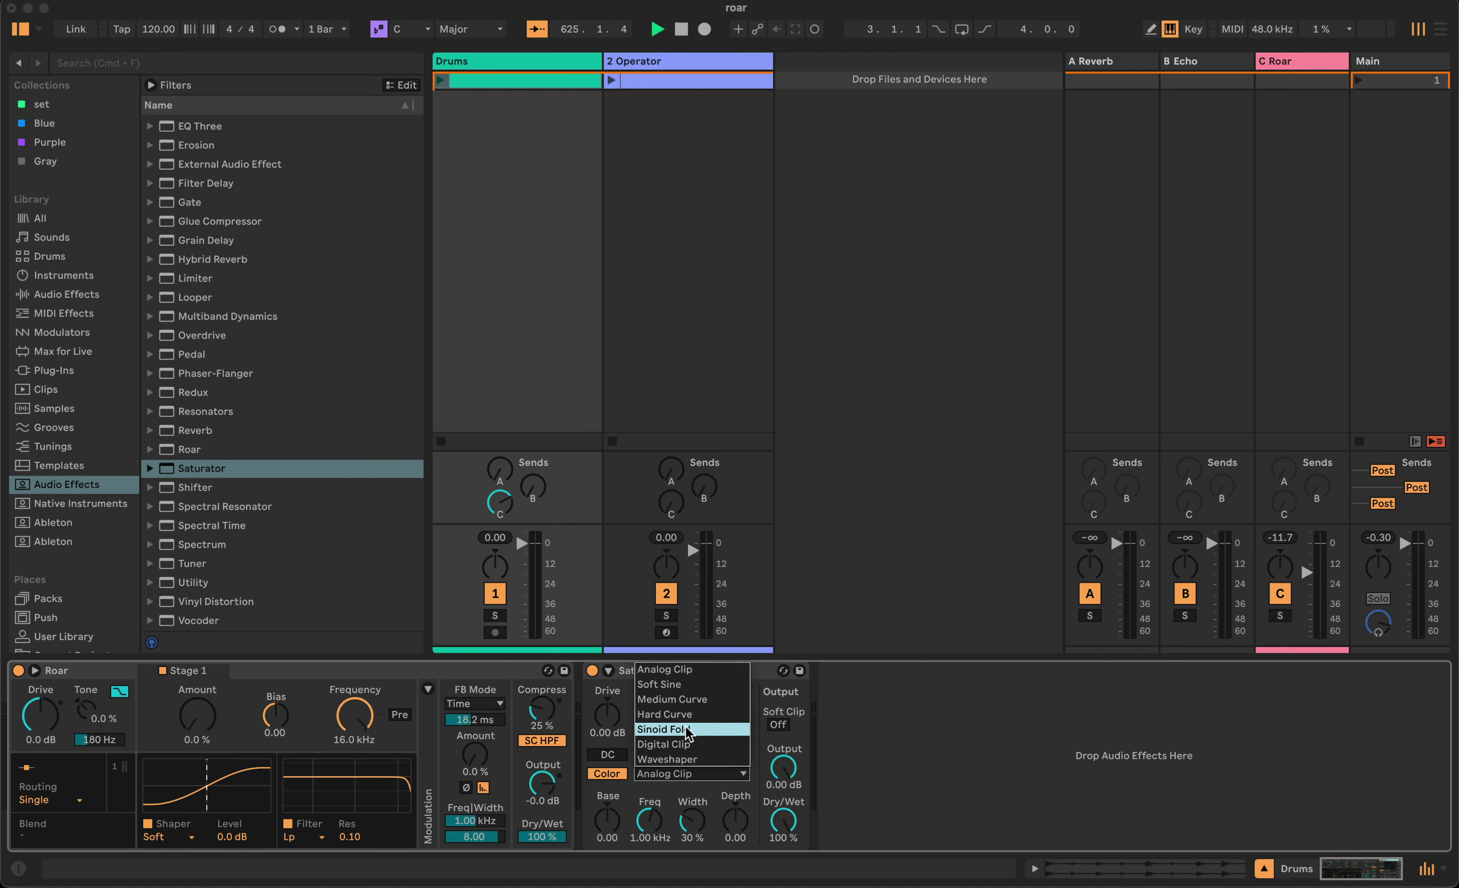
left_click(757, 680)
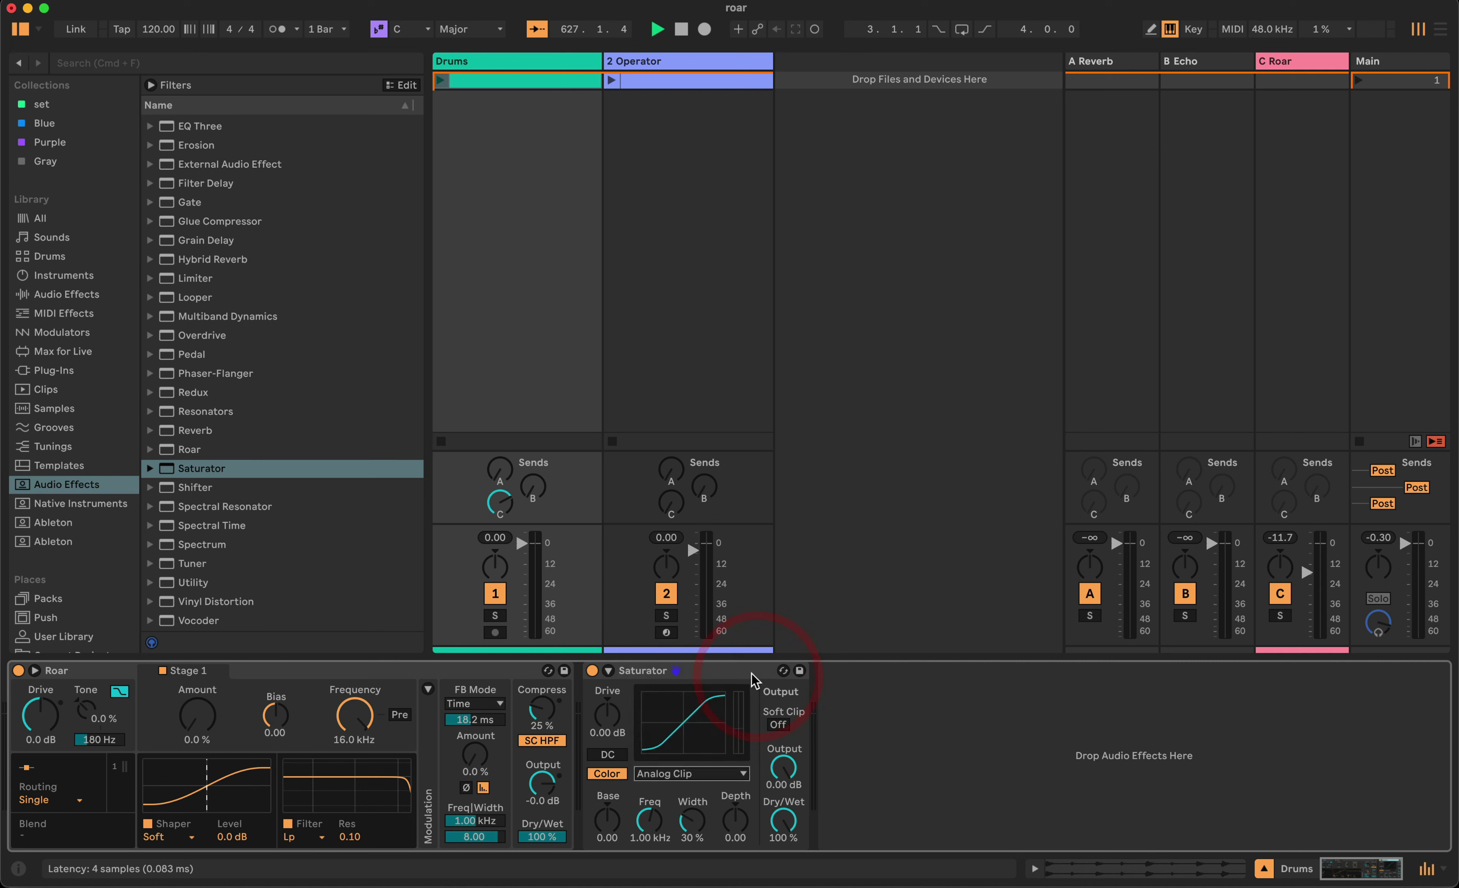
left_click(750, 673)
key("Delete")
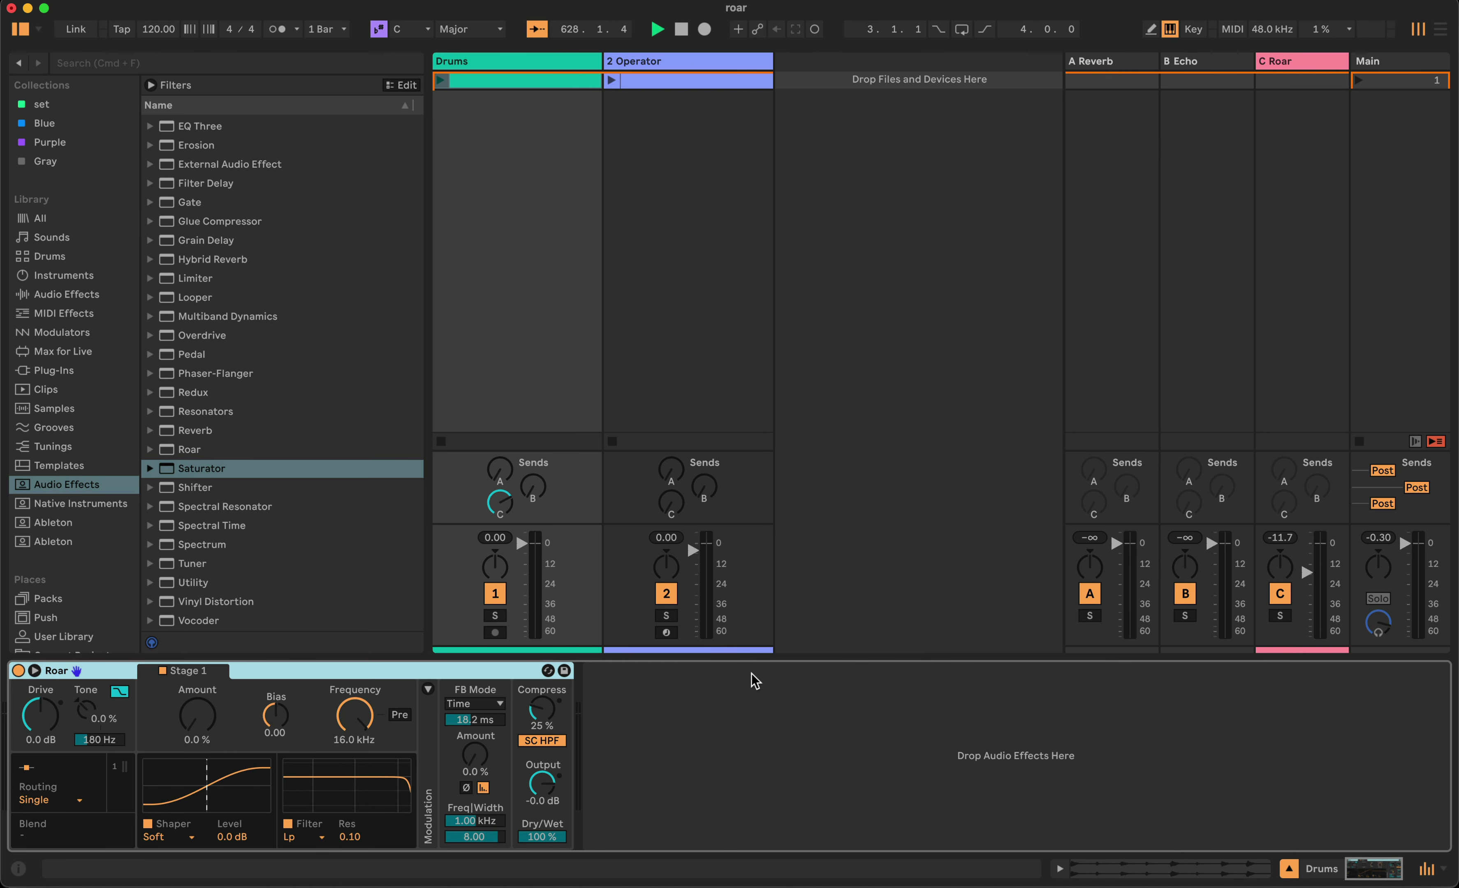
Check the shaper types available in Roar and launch the Drums clip.
left_click(170, 833)
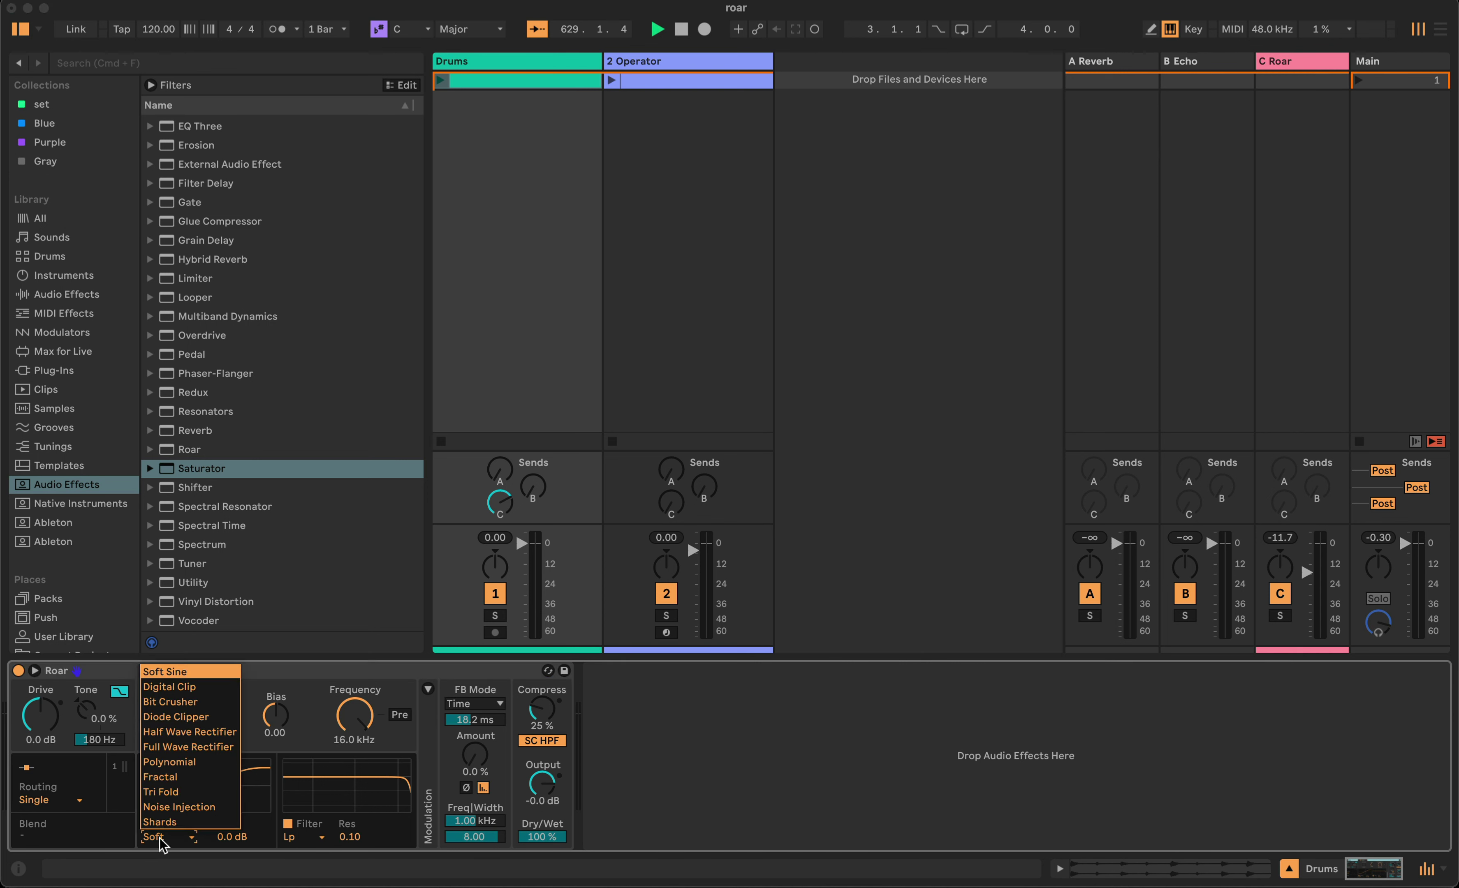
left_click(285, 668)
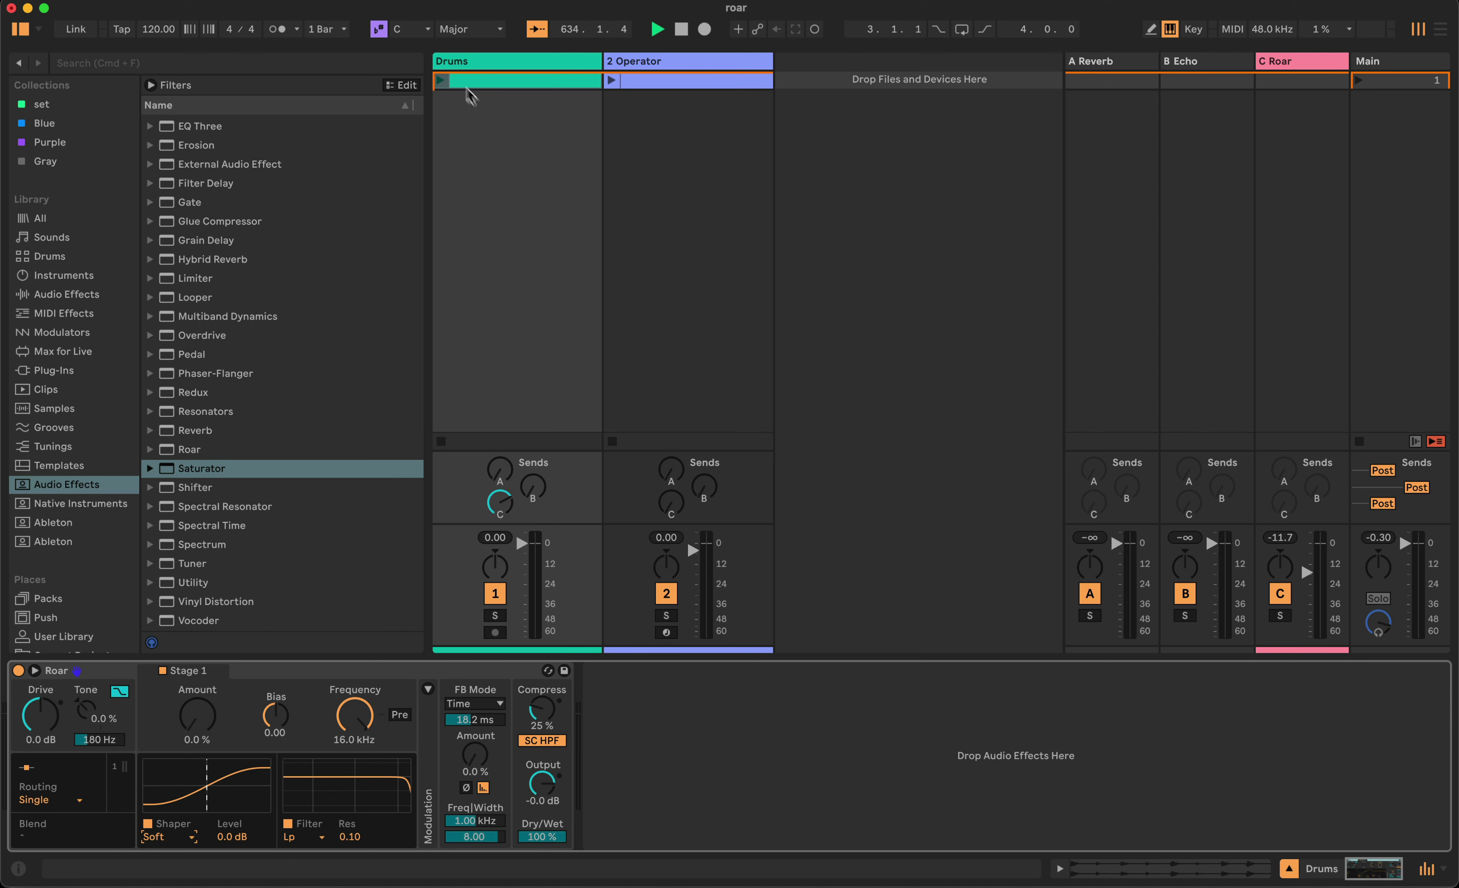
left_click(441, 80)
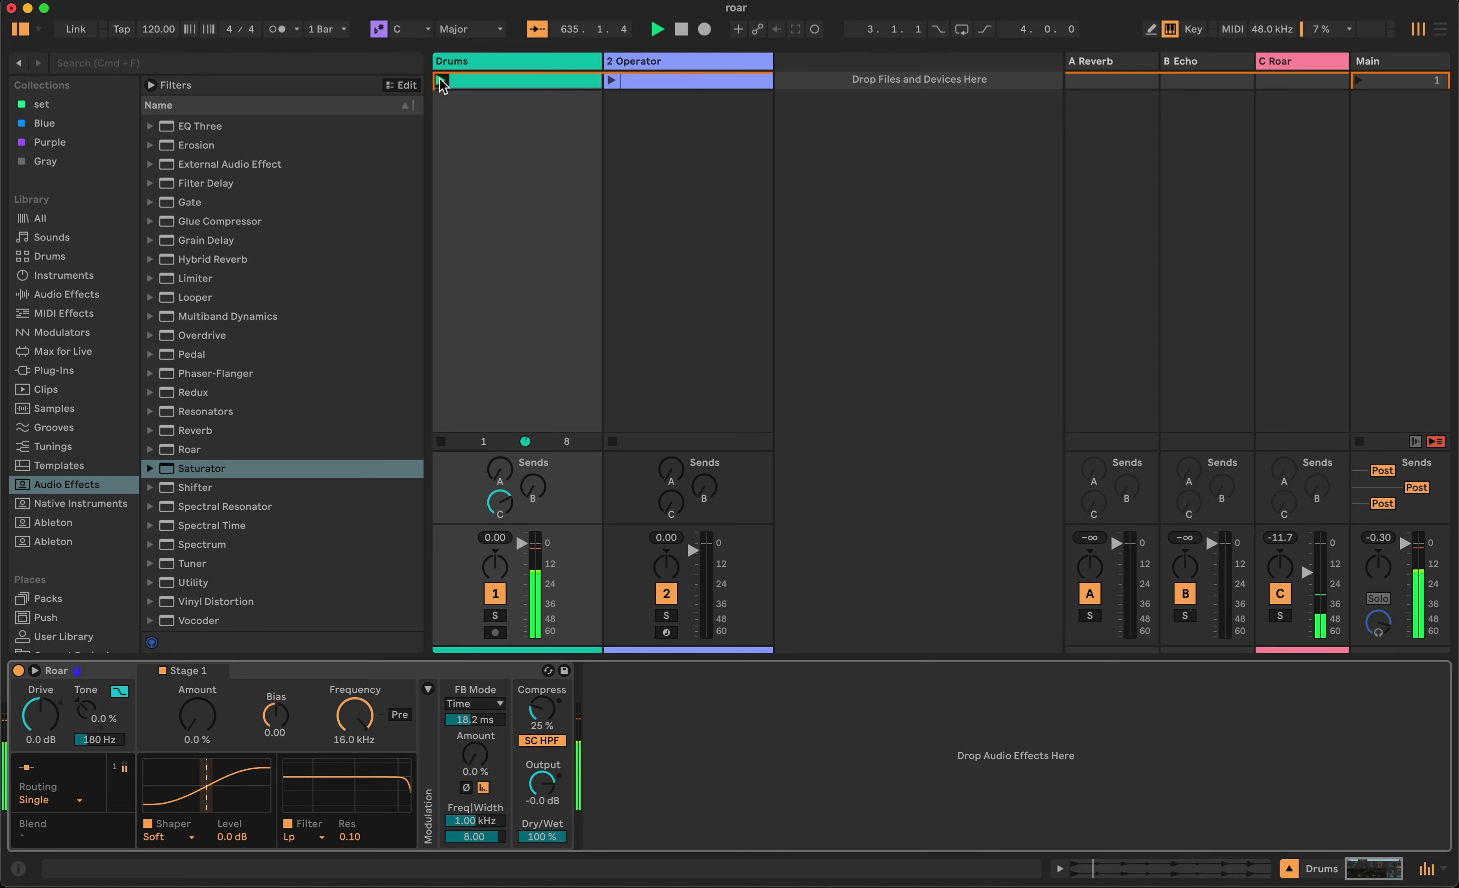
Set Roar's Drive to 5.7 dB and its Compress amount to 54%.
left_click_drag(52, 707, 52, 662)
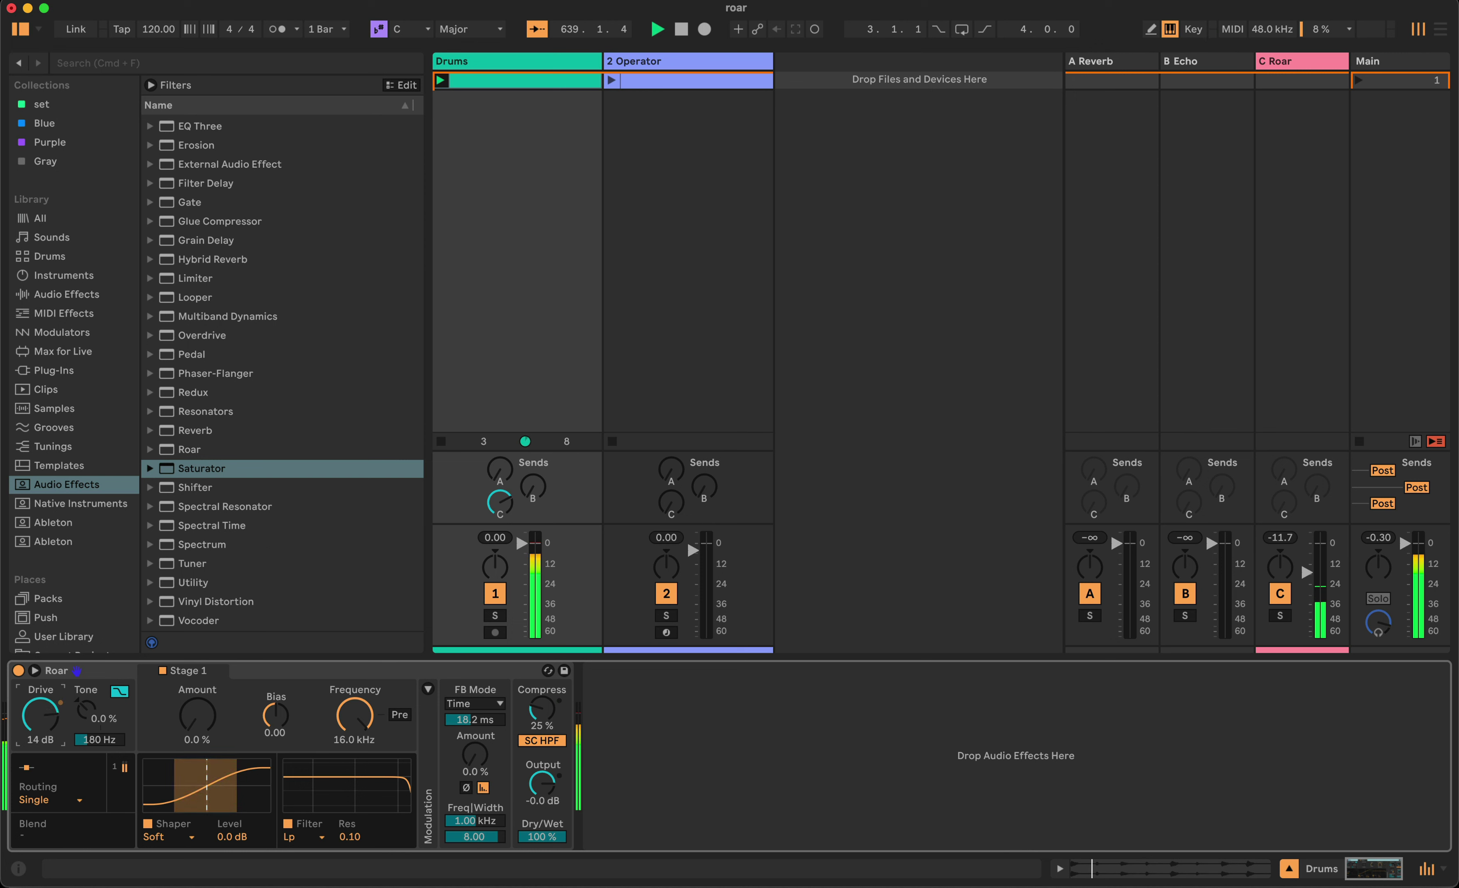
left_click_drag(53, 662, 52, 669)
left_click_drag(542, 709, 541, 686)
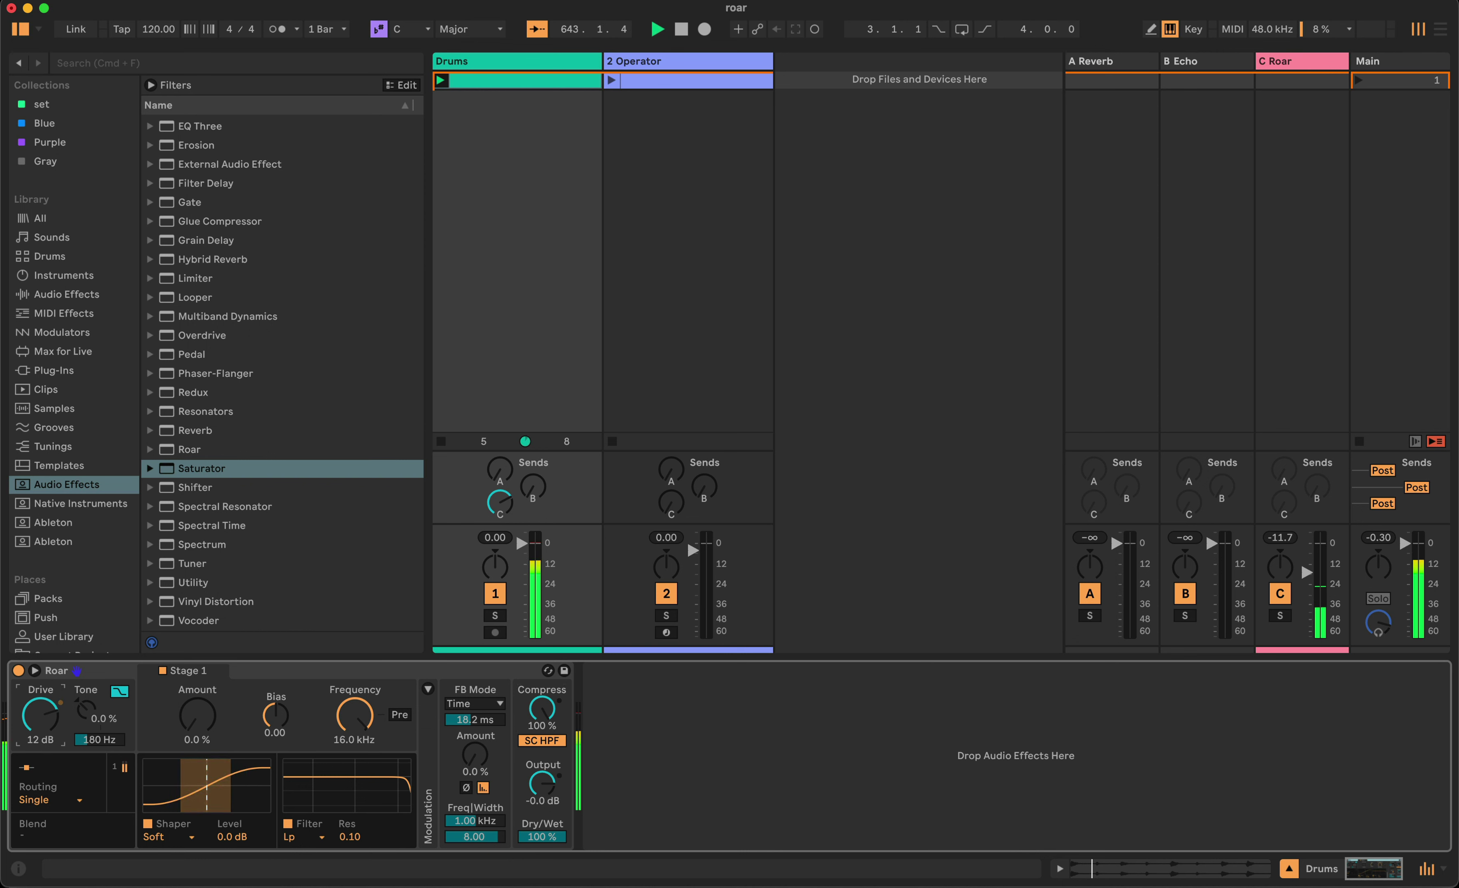
left_click_drag(41, 714, 41, 719)
left_click_drag(544, 716, 543, 728)
left_click_drag(41, 714, 37, 743)
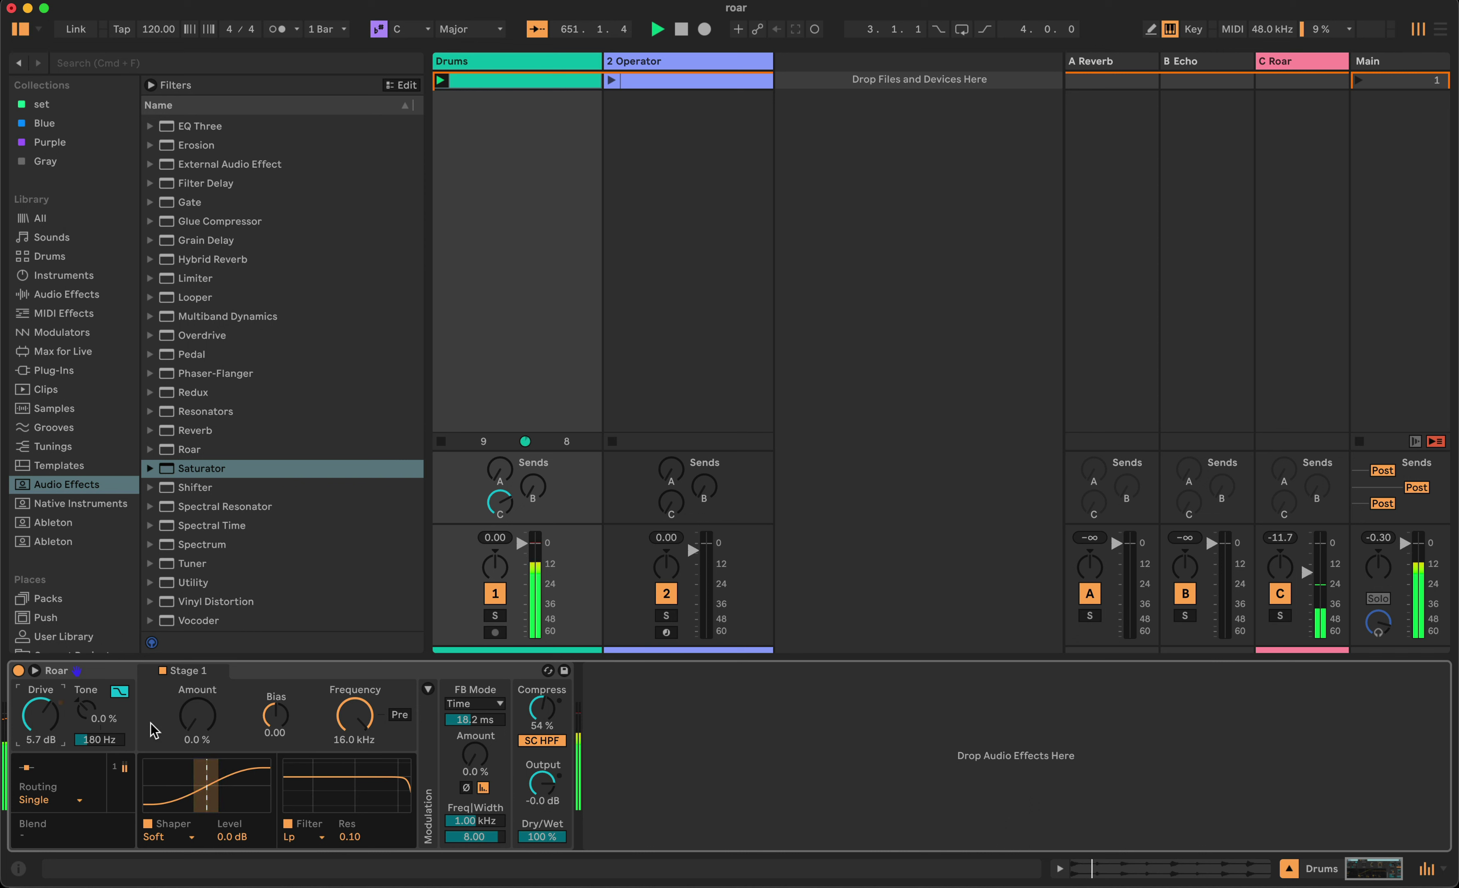
Set Roar's routing to Serial and Stage 1's Amount to 15%, keeping the Soft Sine shaper.
left_click(47, 798)
left_click(33, 725)
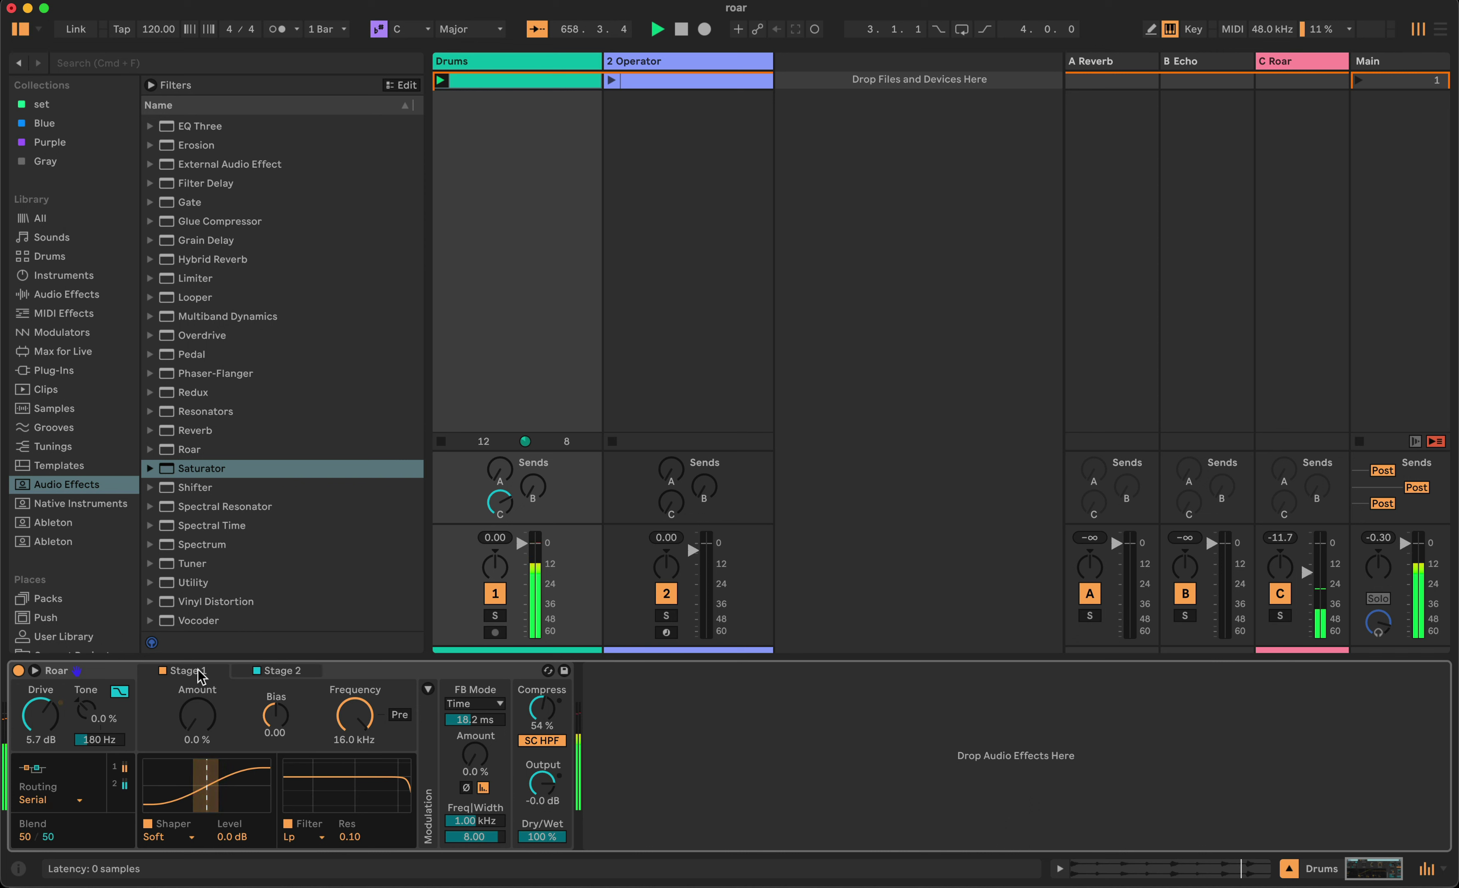
left_click(276, 670)
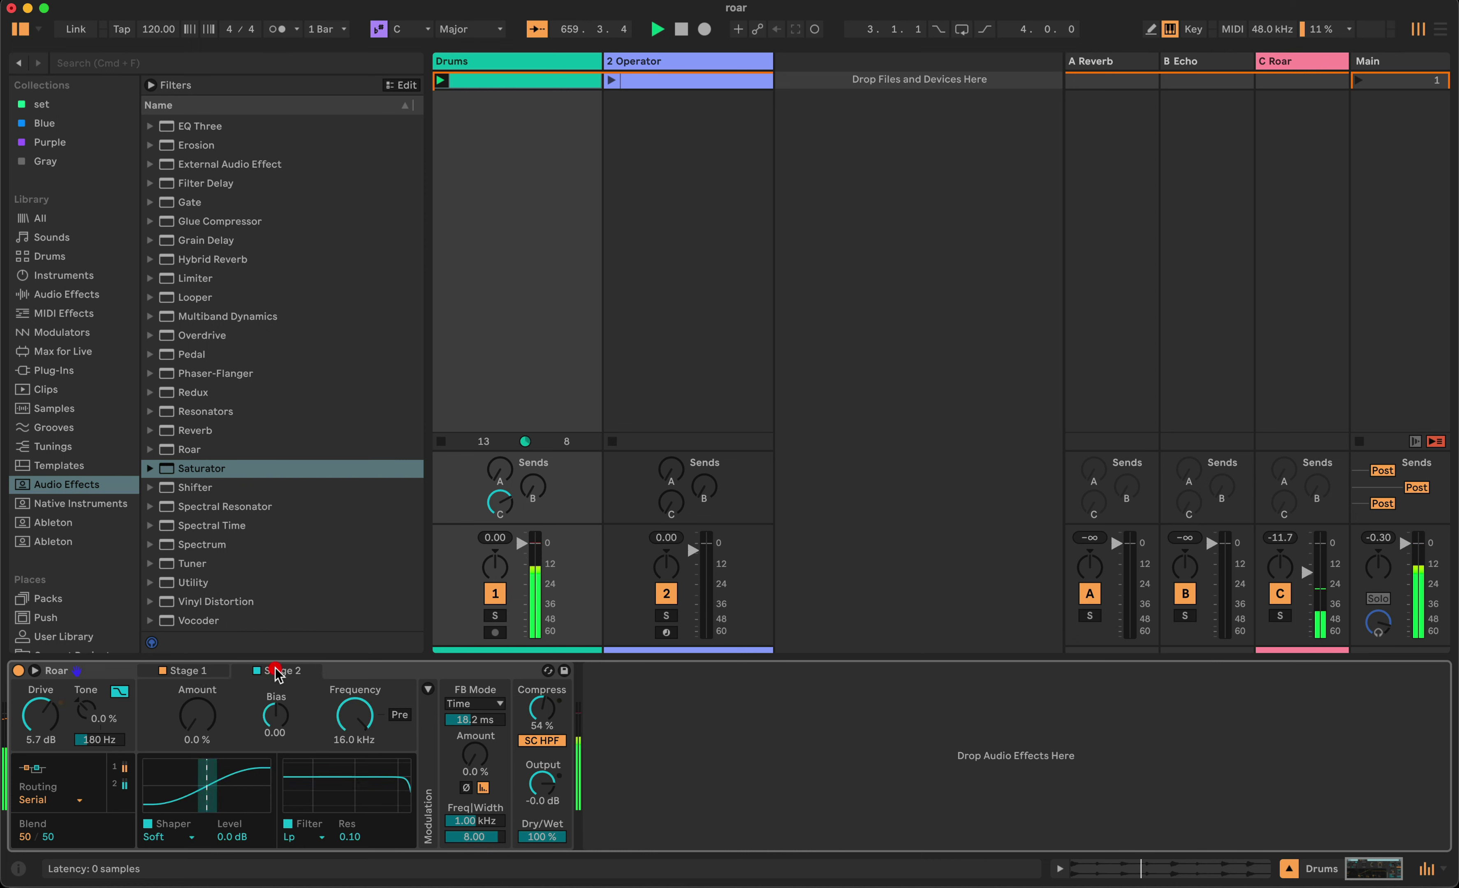
left_click(201, 677)
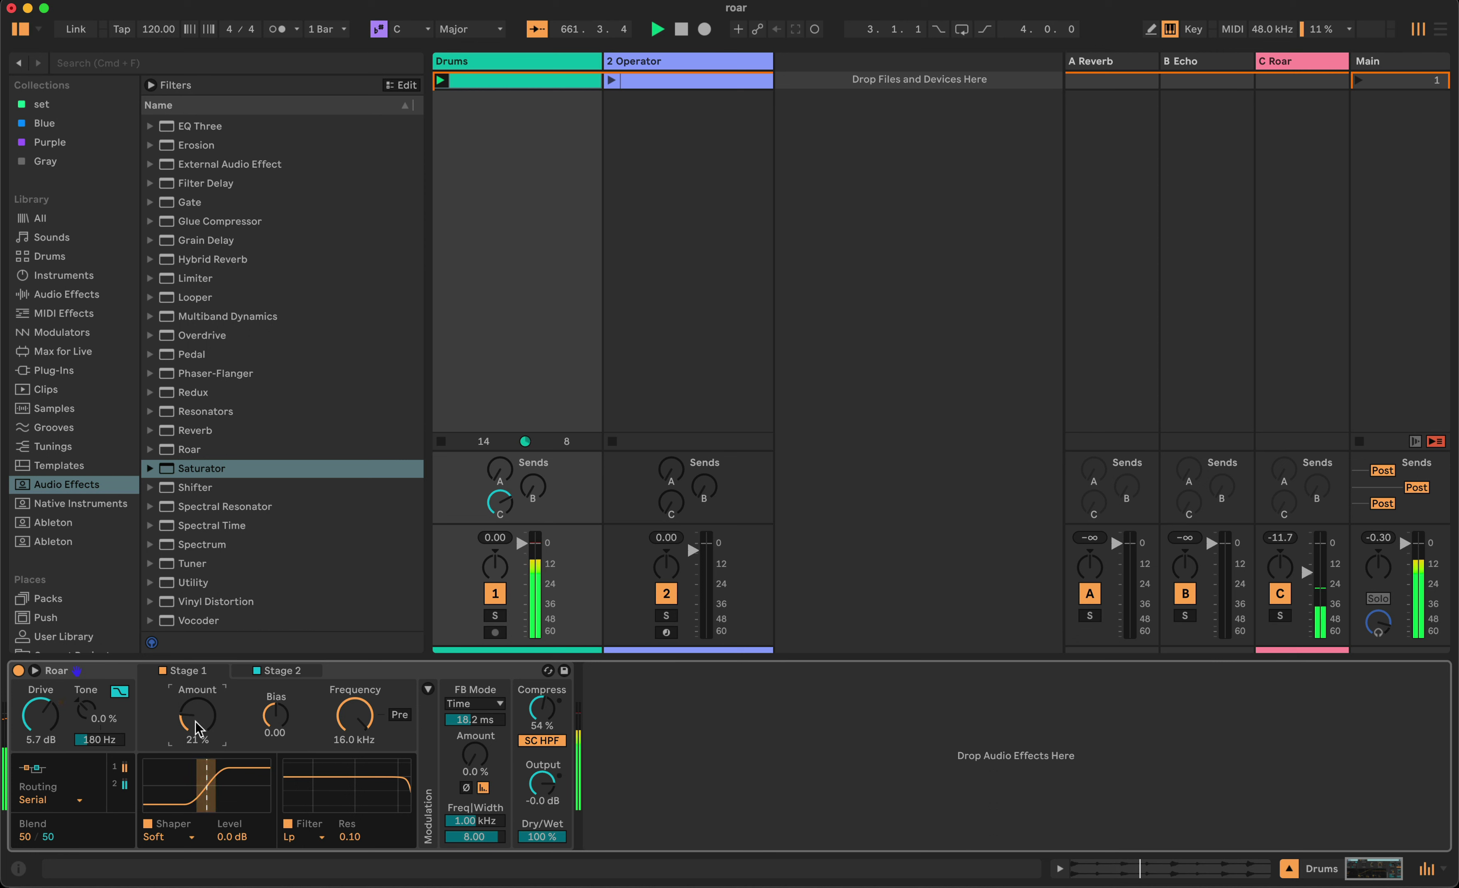
left_click_drag(197, 715, 198, 709)
left_click(180, 837)
left_click(153, 831)
Set Stage 2's shaper to Polynomial with an Amount of 13%.
left_click(294, 670)
left_click(161, 837)
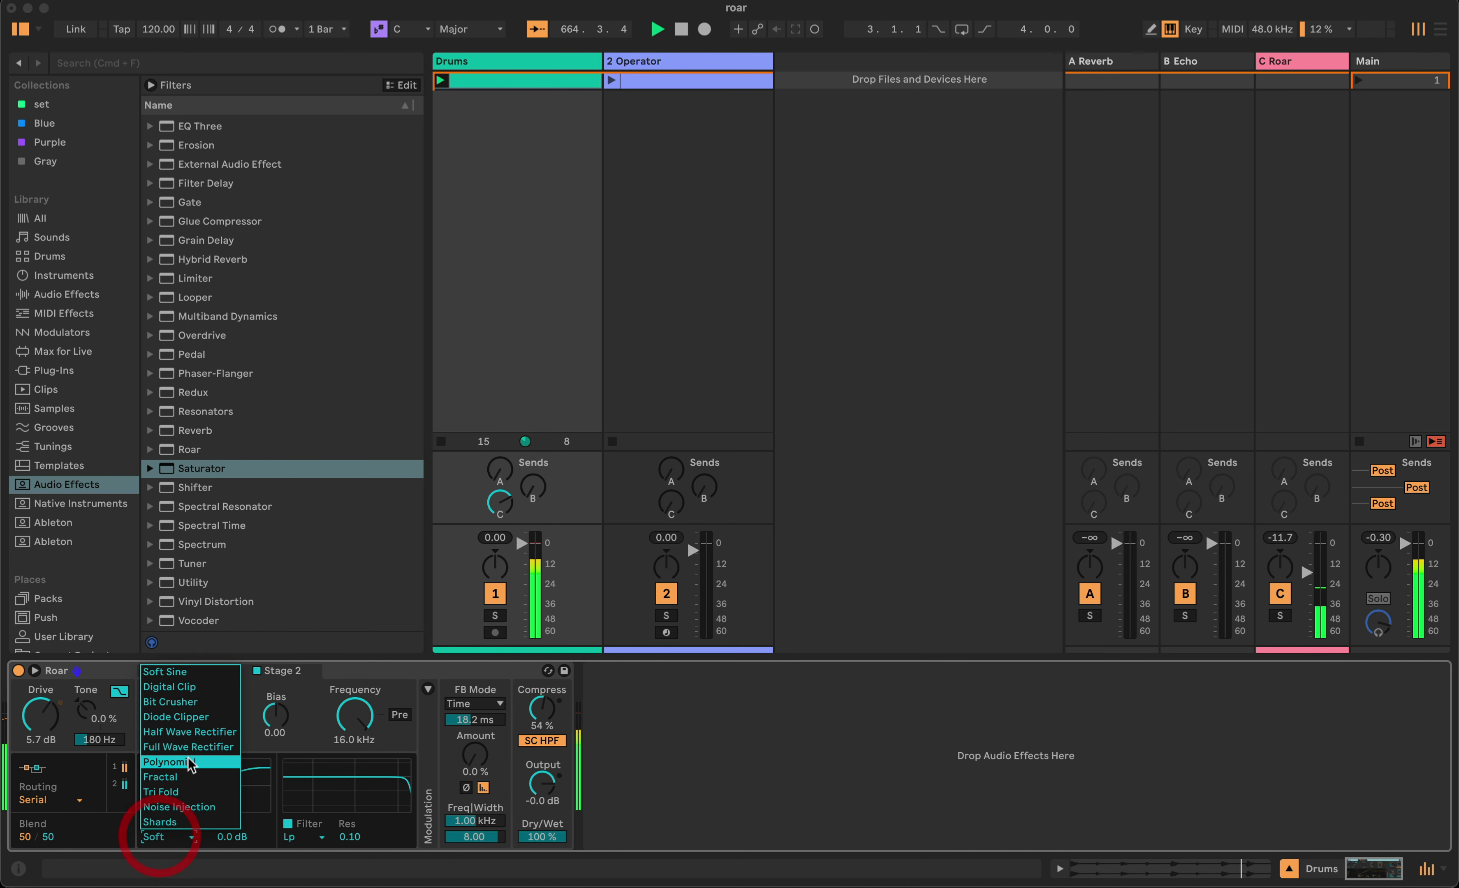
left_click(192, 767)
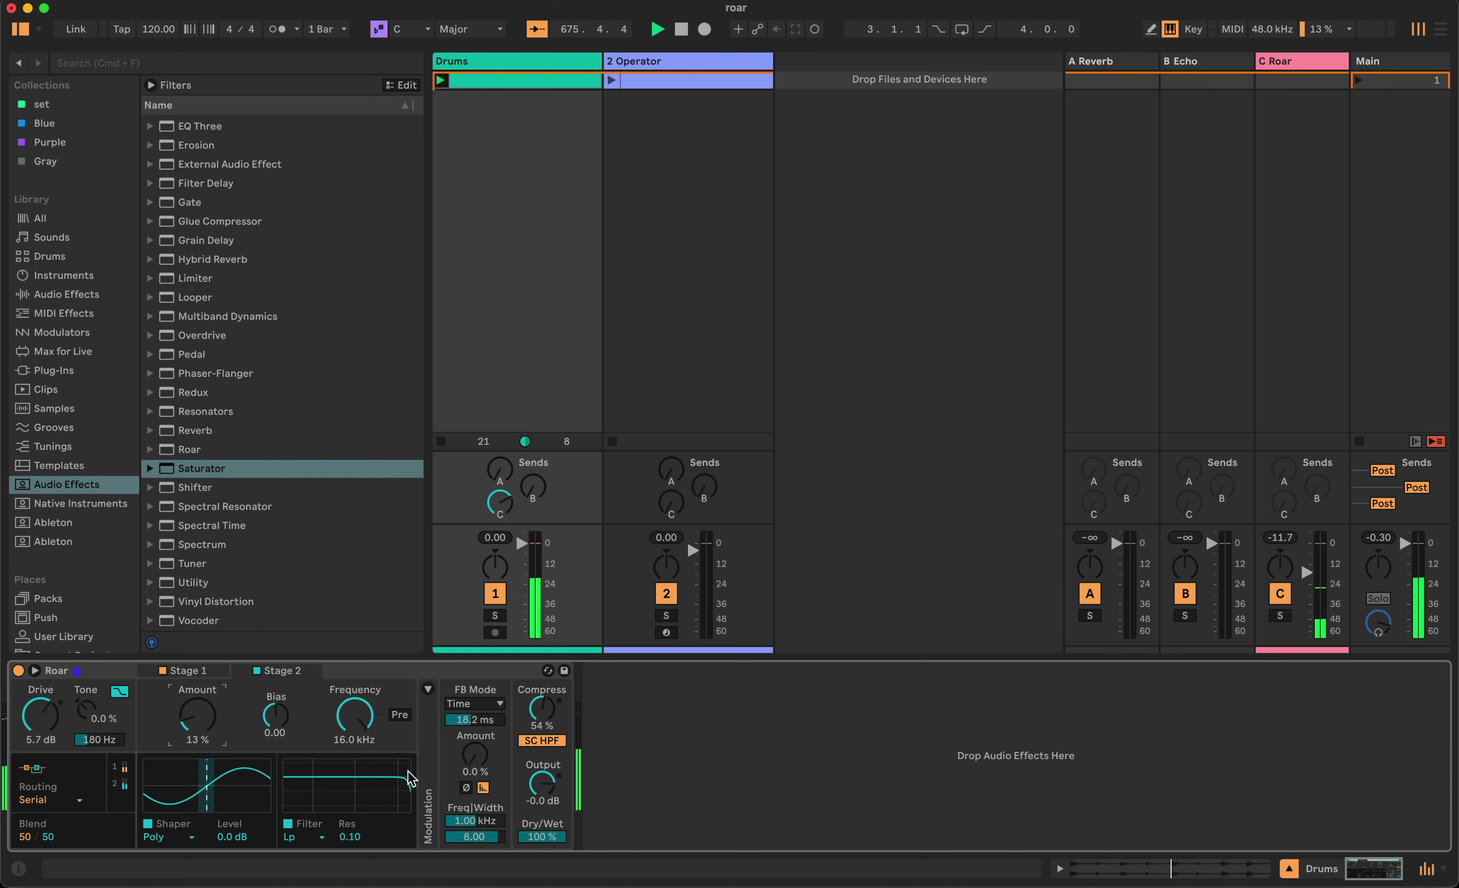
left_click(371, 673)
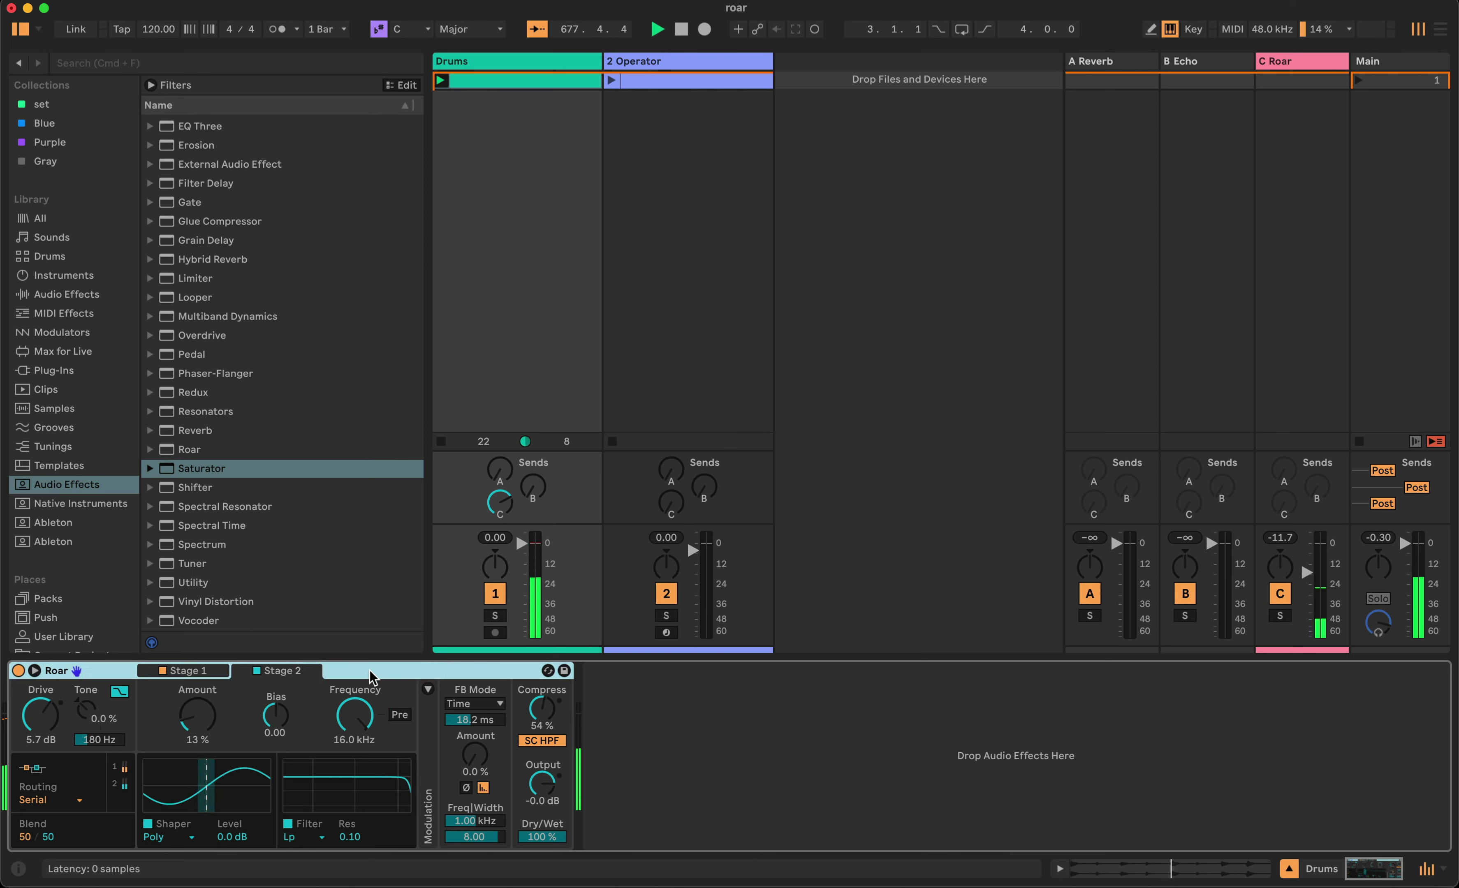
Change Roar's routing to Parallel and raise the Amount to 29% on Stage 1 and 24% on Stage 2.
left_click(37, 800)
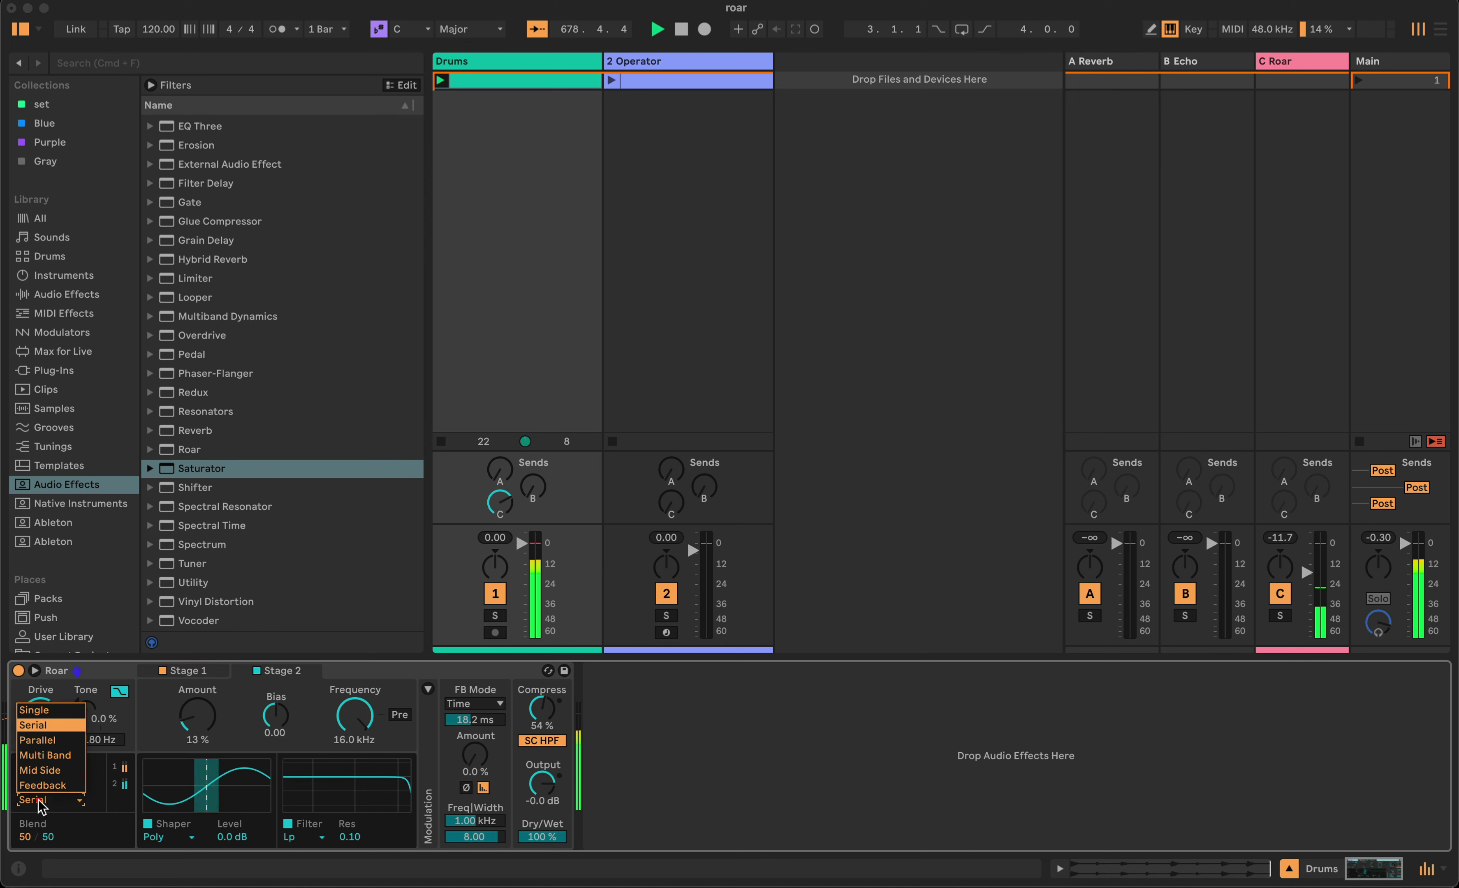
left_click(43, 741)
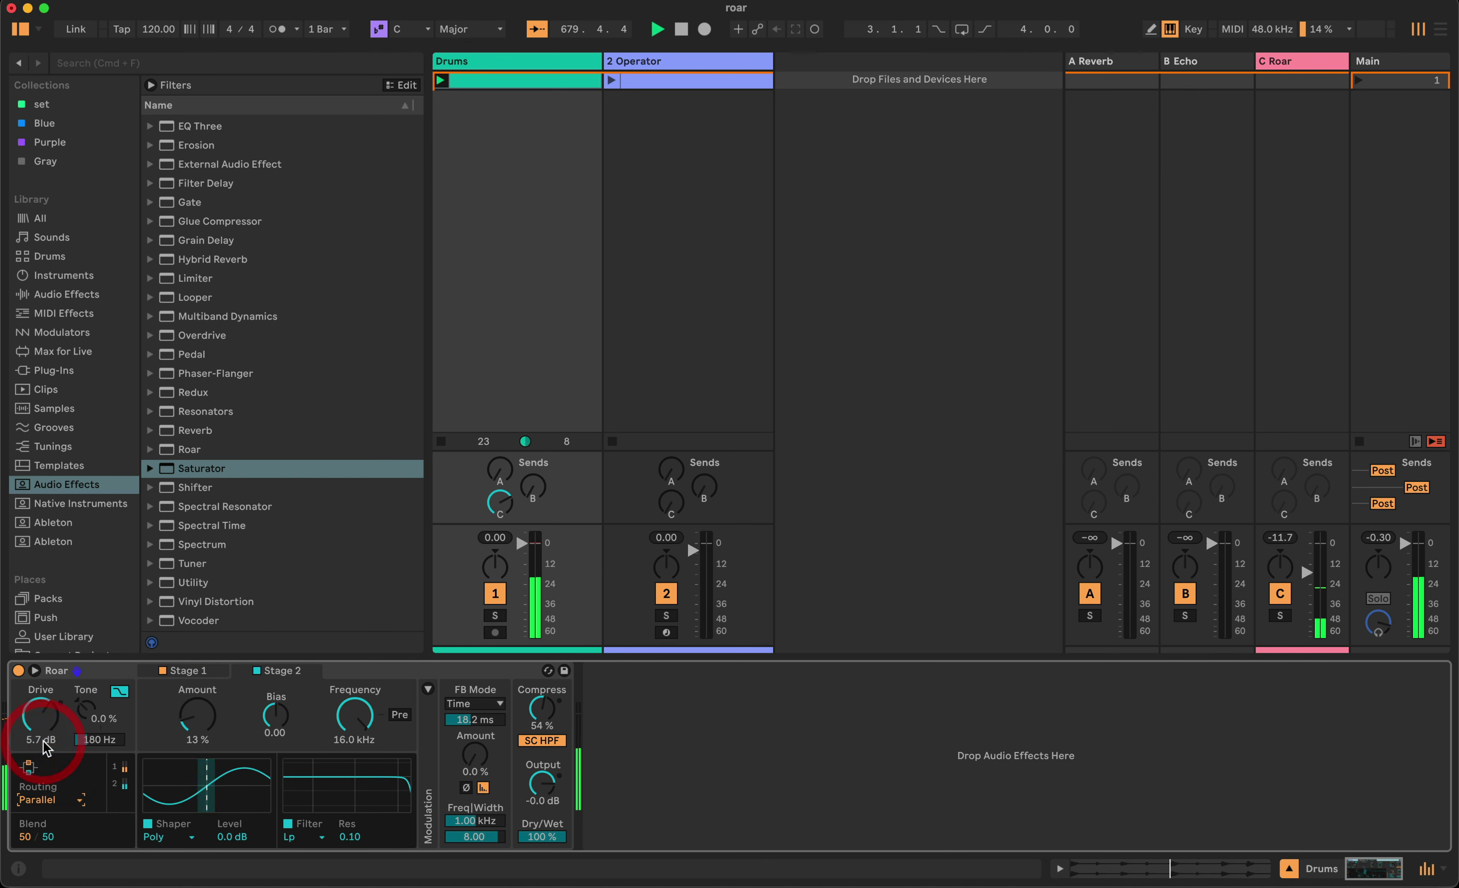
left_click(190, 671)
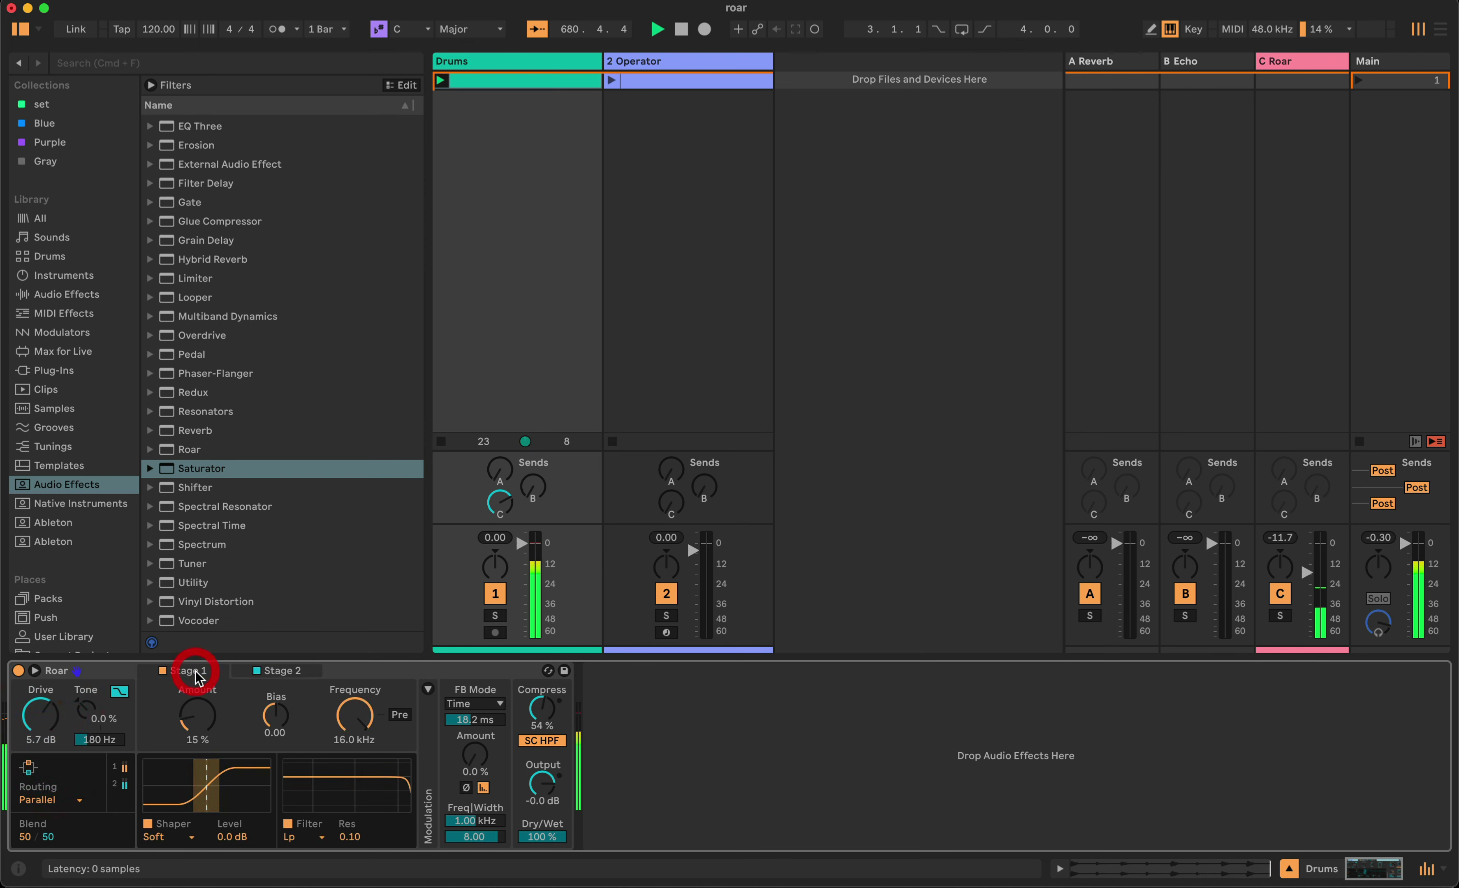
left_click_drag(197, 715, 197, 706)
left_click(281, 675)
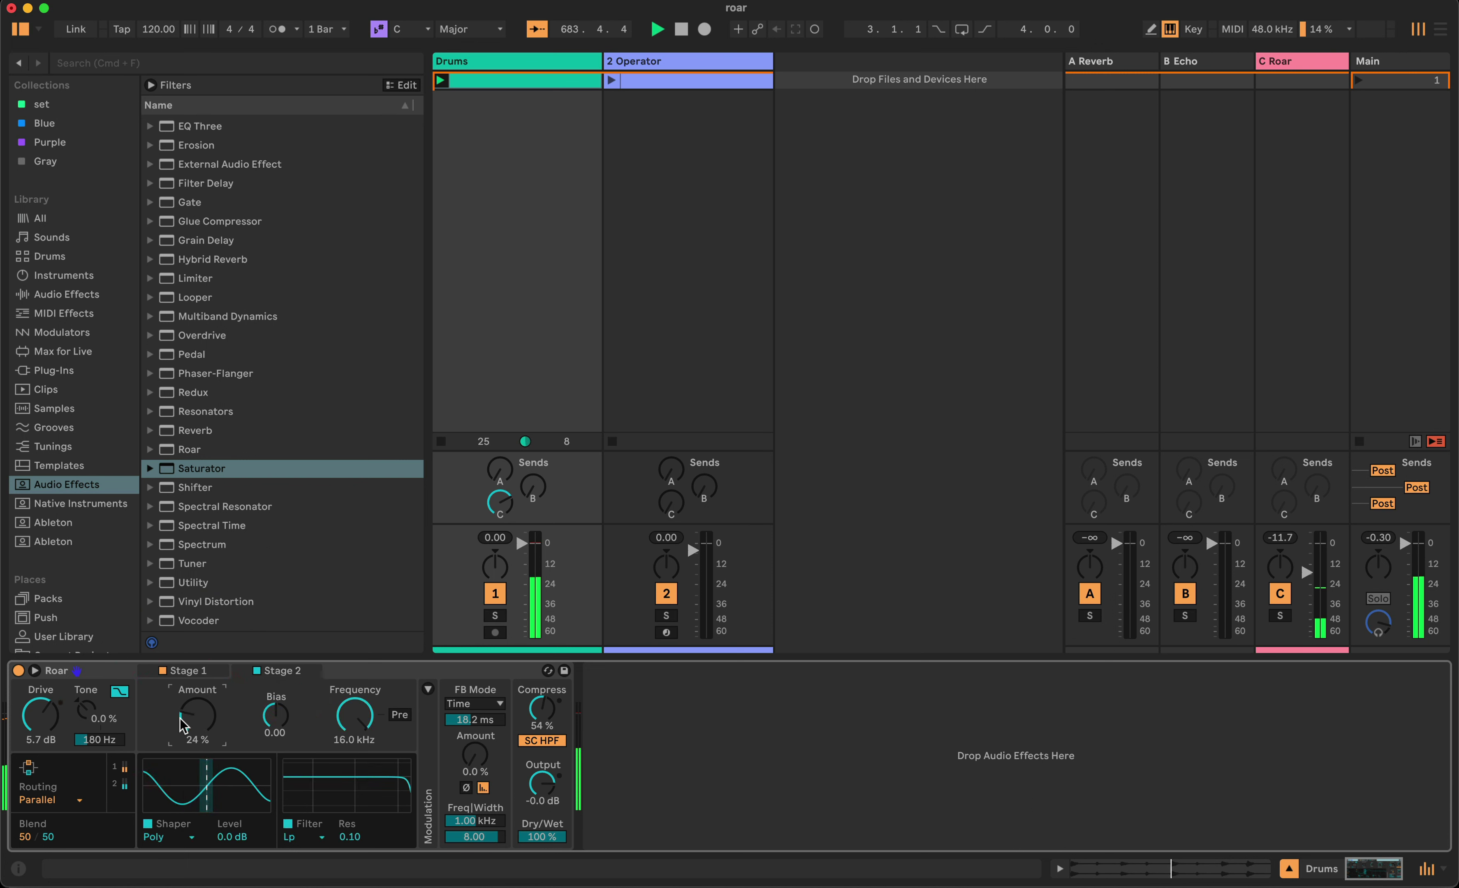
Switch Roar's routing to Multi Band and inspect the Low band's Amount and the Low and High crossover frequencies.
left_click(59, 796)
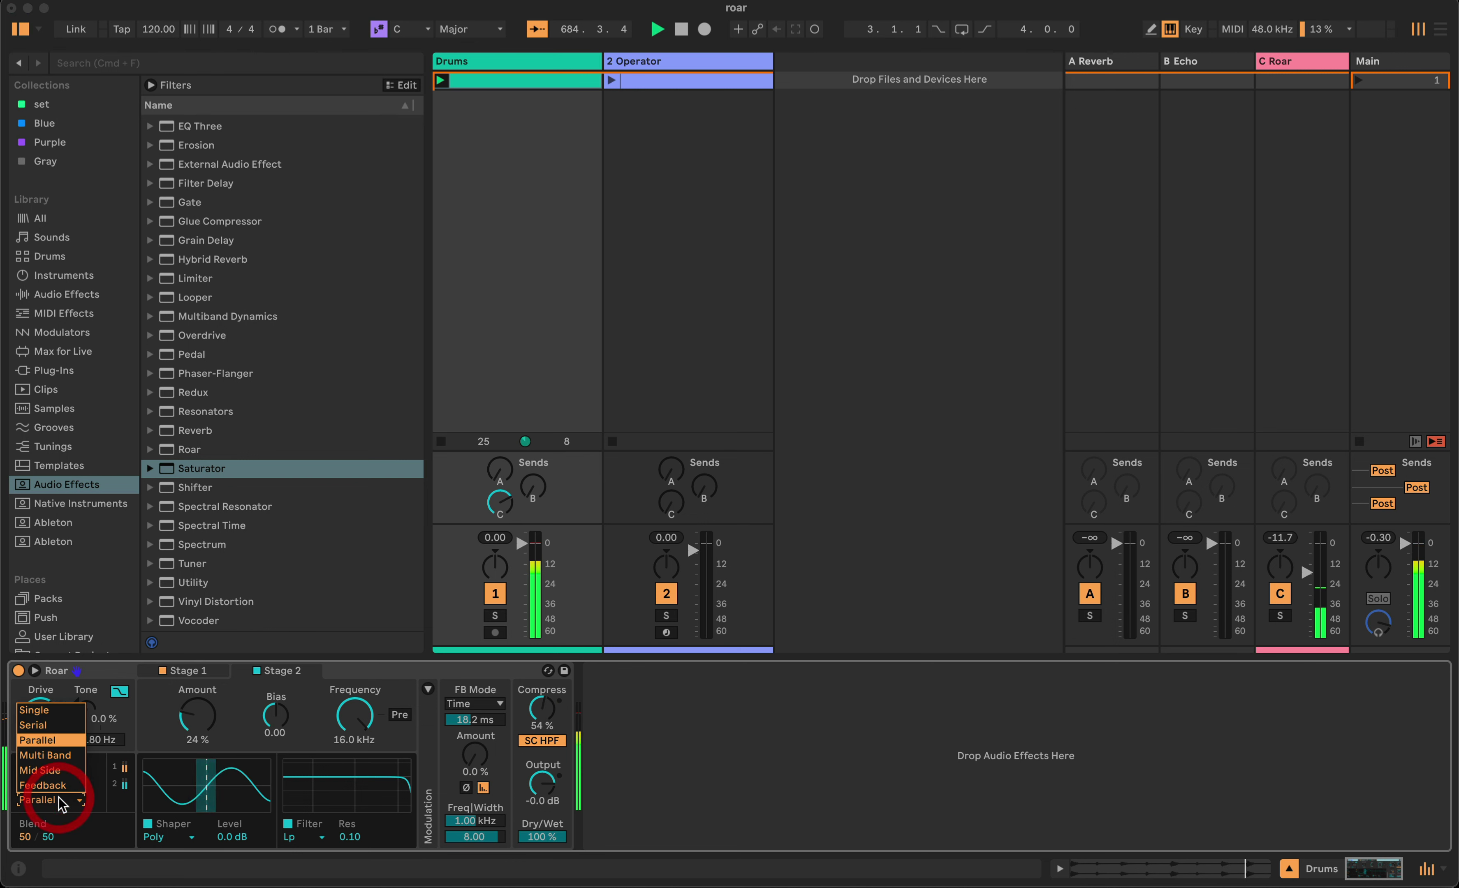
left_click(58, 757)
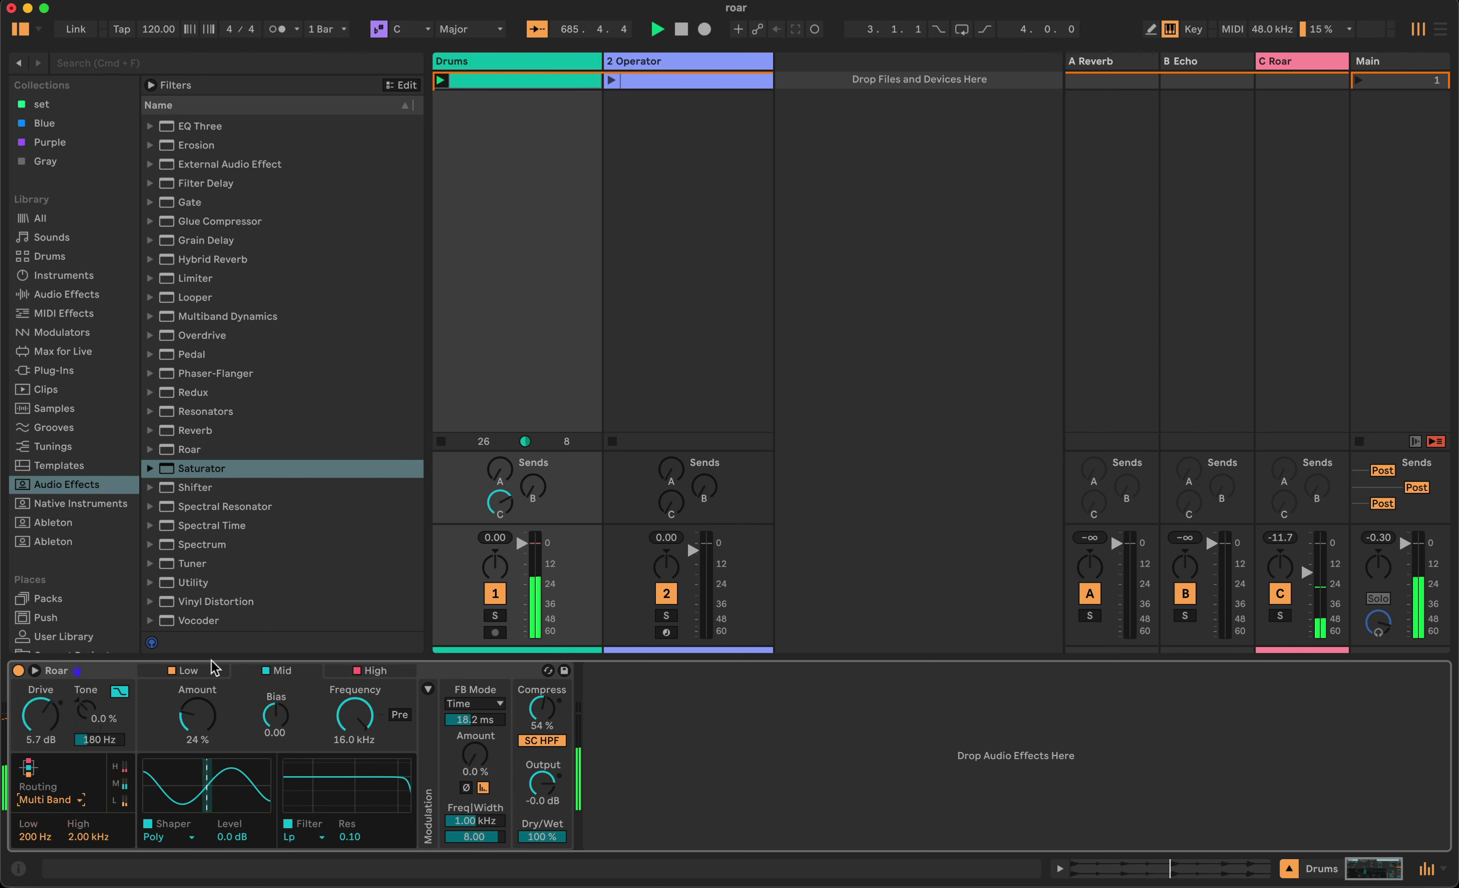
left_click(206, 671)
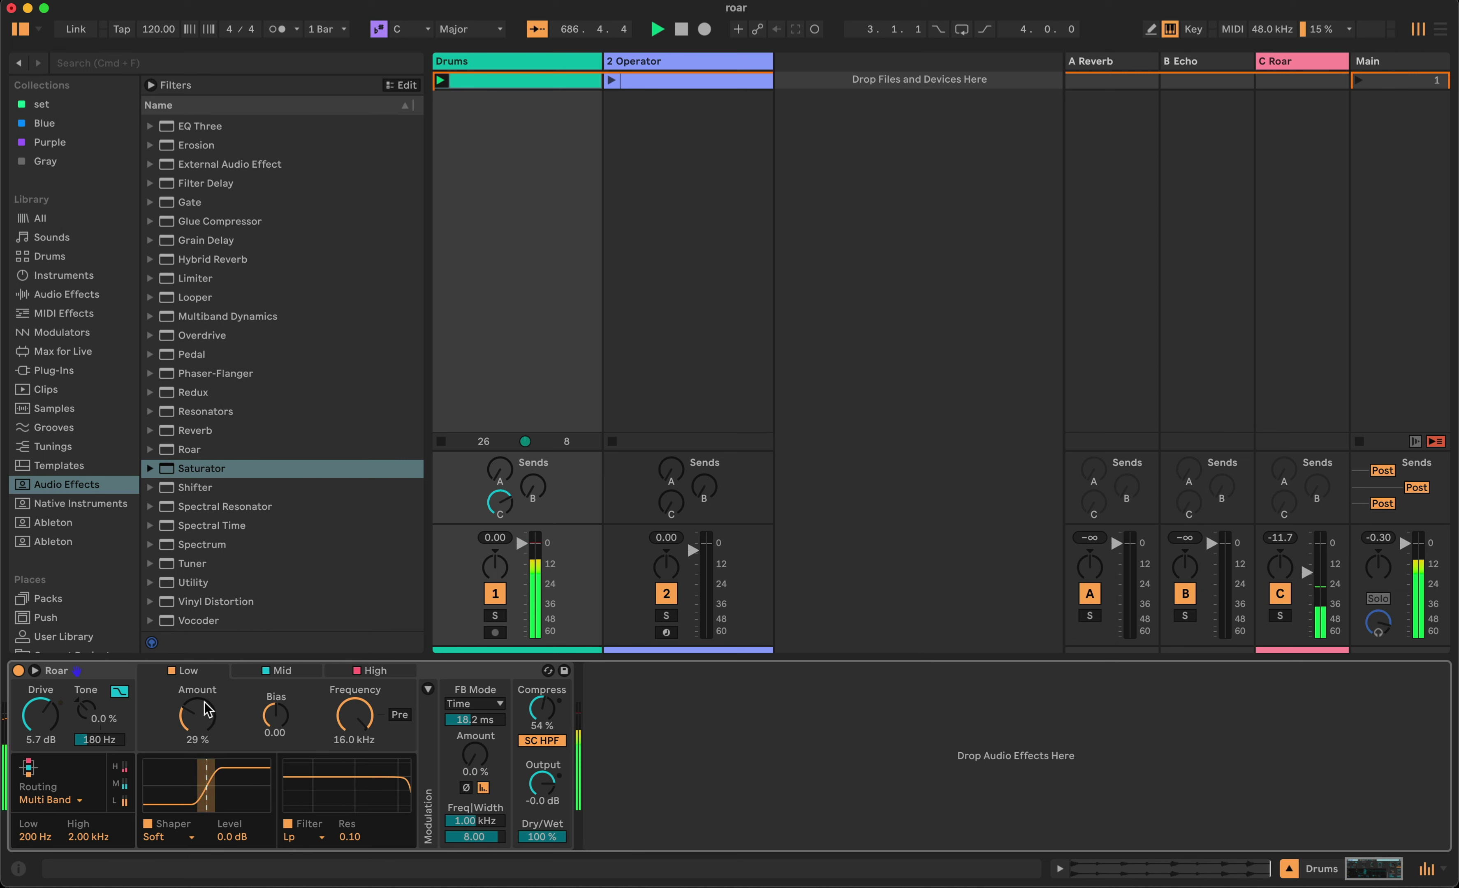
mouse_move(201, 729)
left_mouse_down()
mouse_move(200, 694)
mouse_move(201, 729)
left_mouse_up()
left_click(34, 838)
left_click(76, 840)
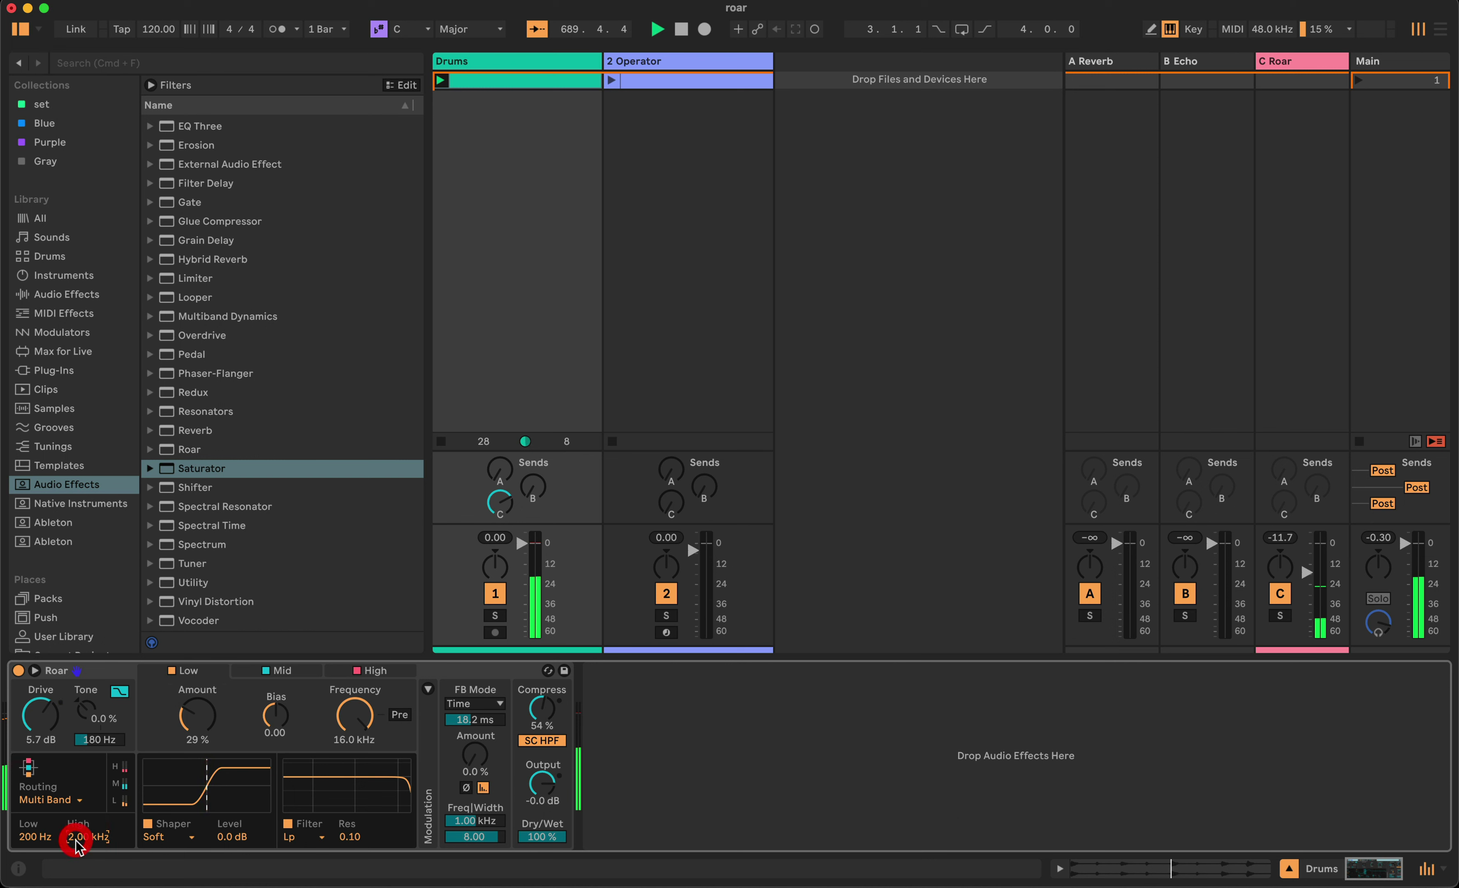
left_click(196, 718)
Set the Mid band's shaper to Diode Clipper with an Amount of 32%.
left_click(281, 672)
left_click(167, 836)
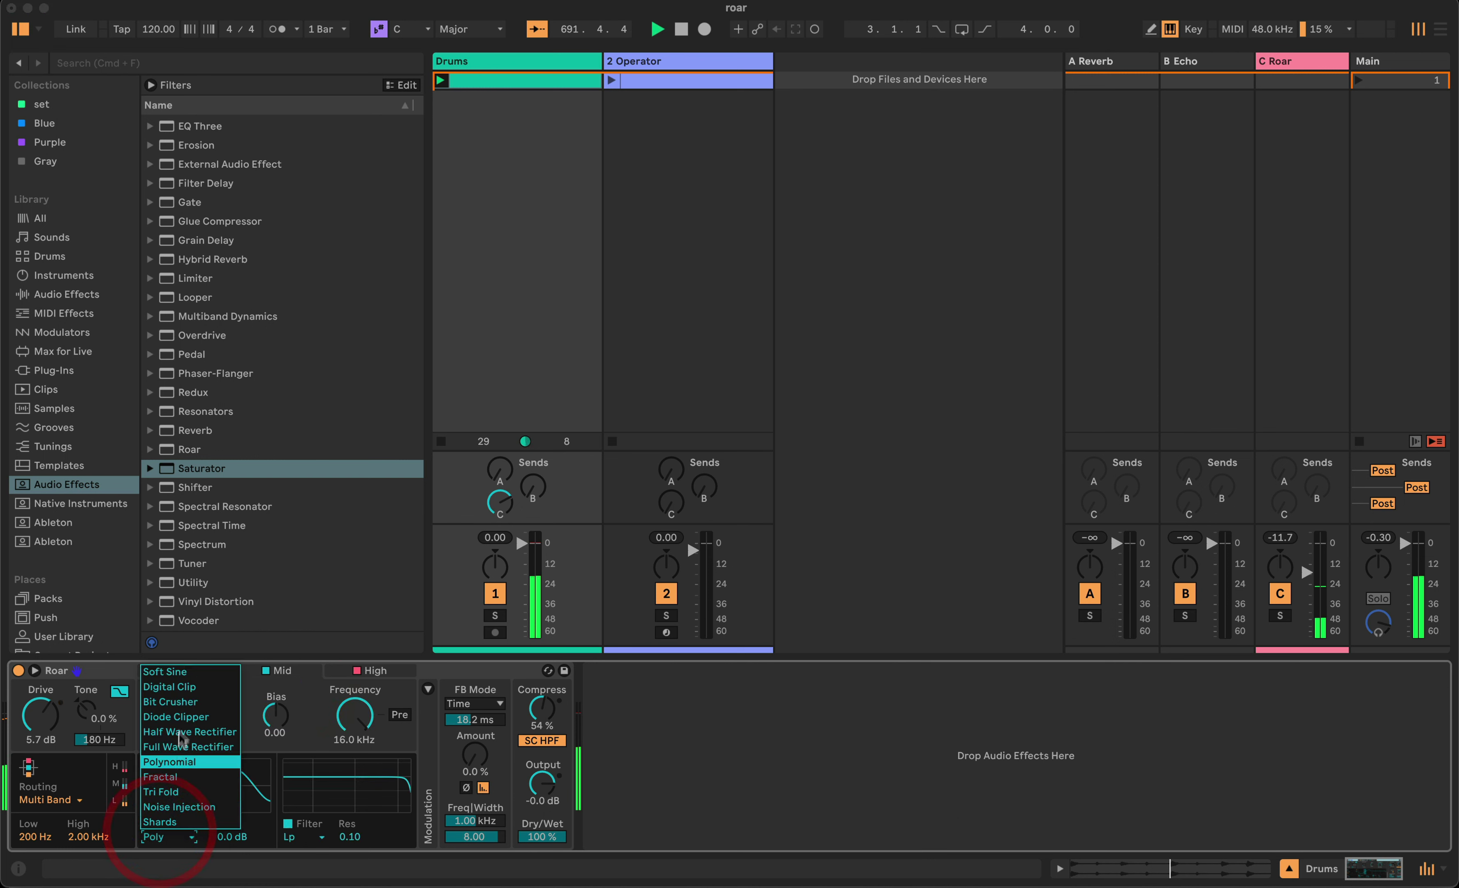
left_click(182, 718)
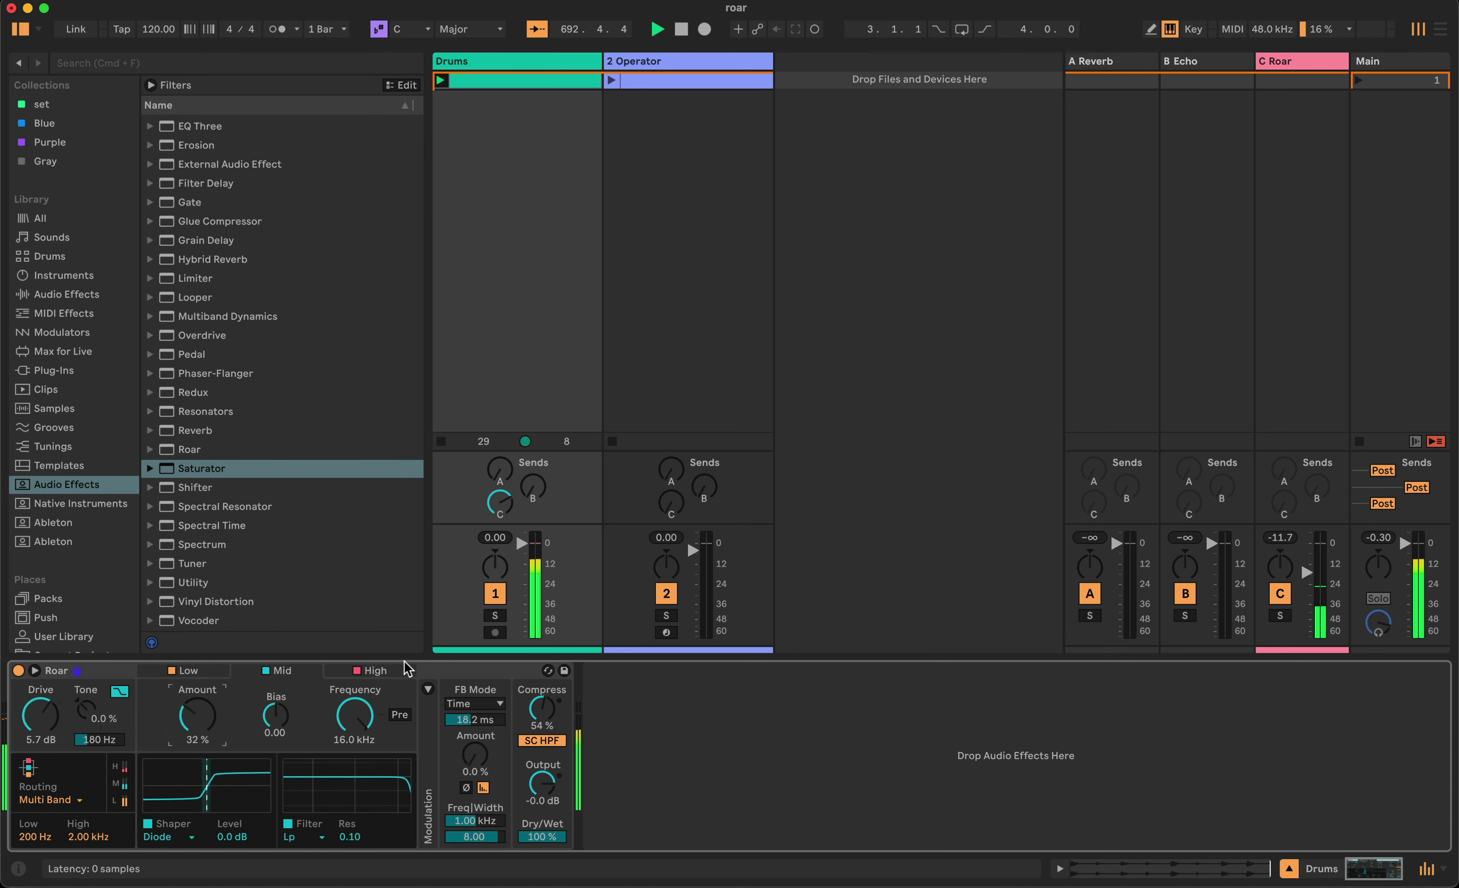
Set the High band's shaper to Noise Injection with an Amount of 25%.
left_click(390, 673)
left_click(160, 835)
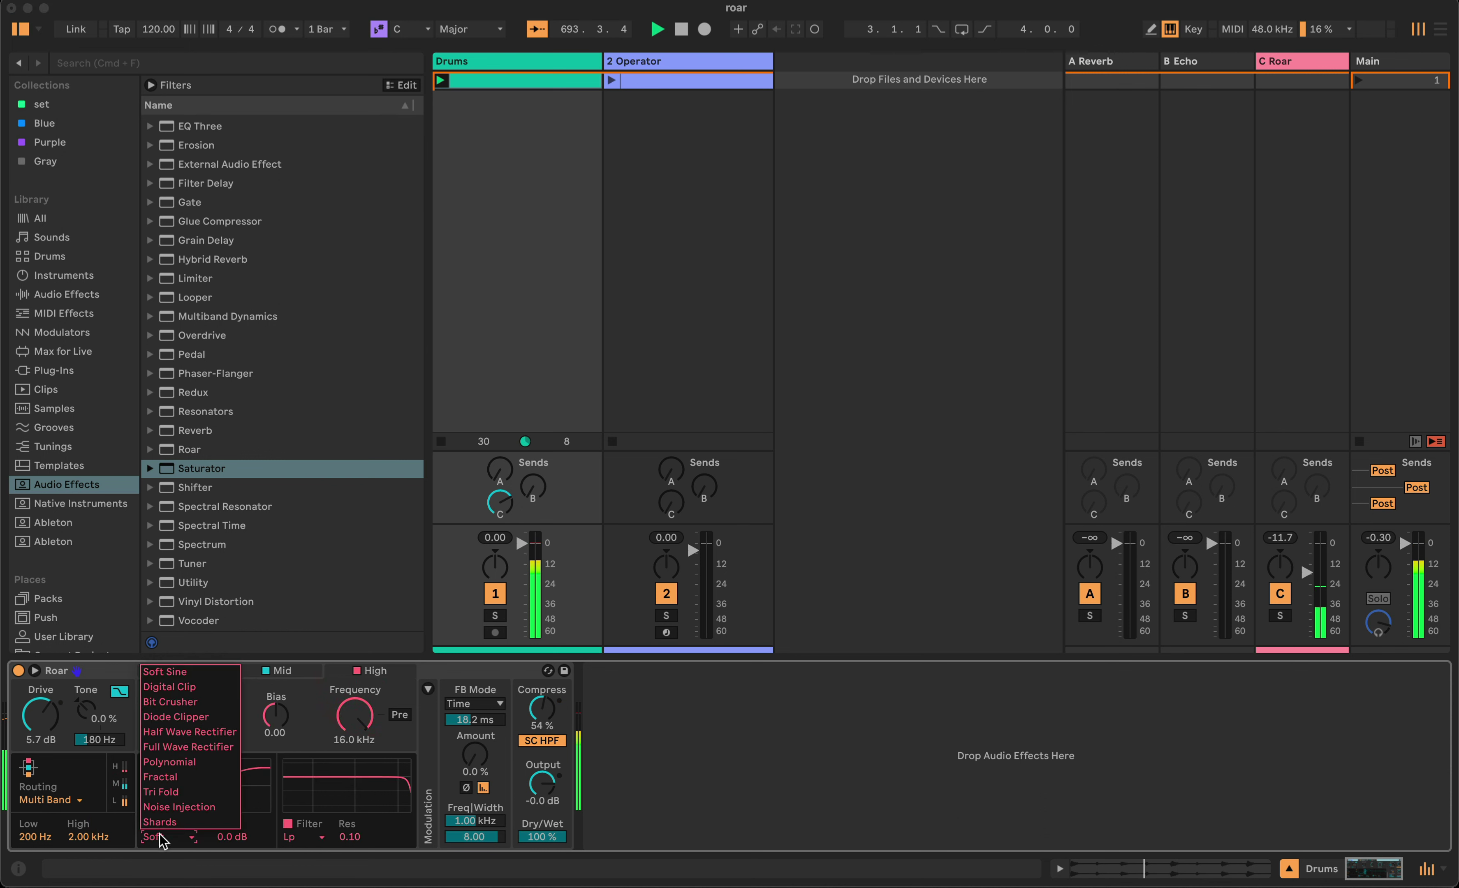
left_click(170, 806)
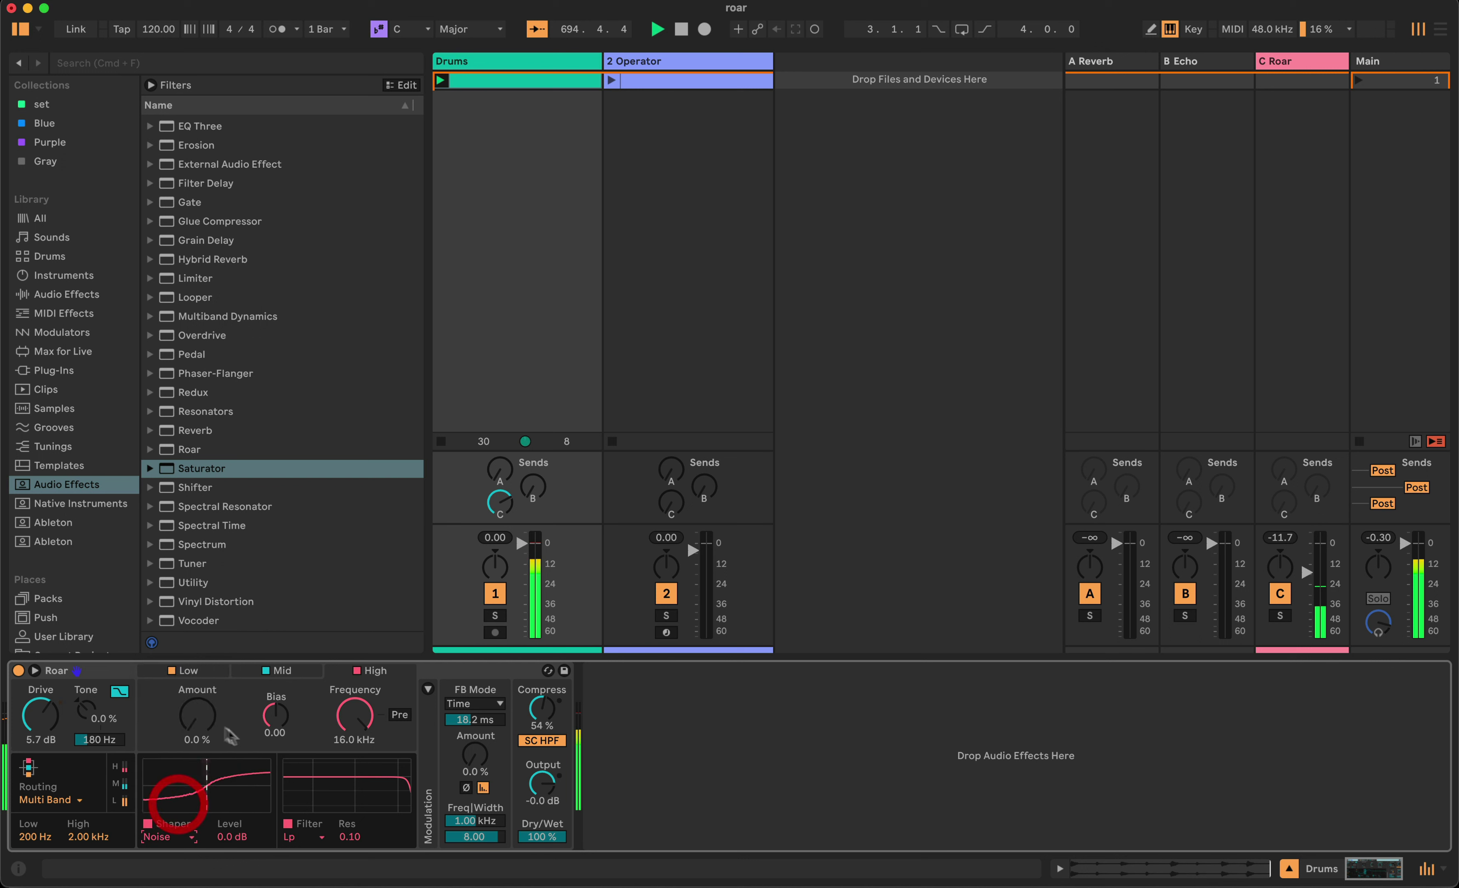
left_click_drag(204, 722, 203, 700)
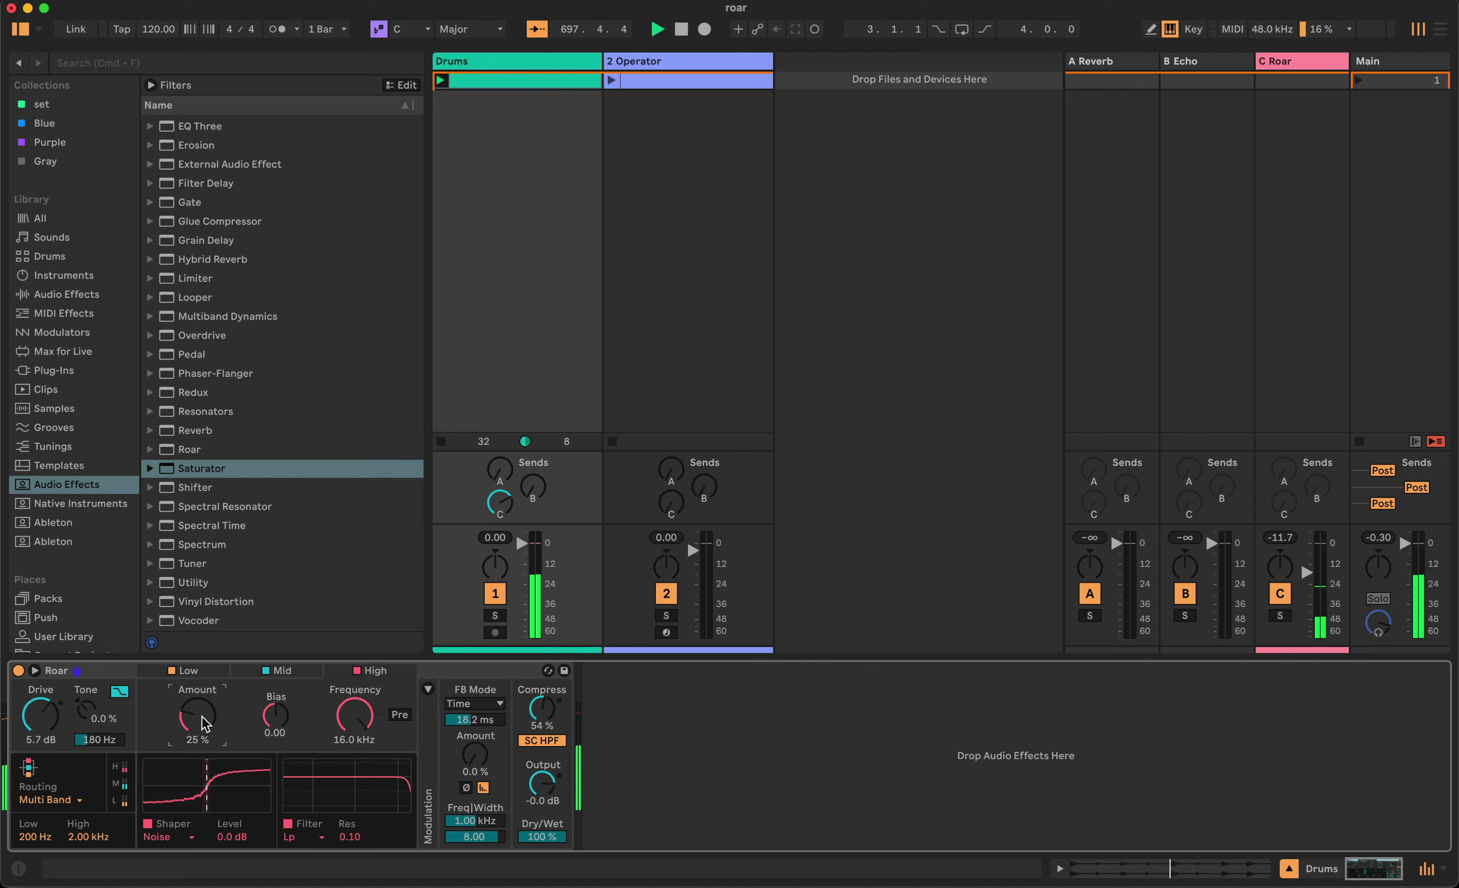
Lower the Amount to 17% on the Low band and 22% on the Mid band.
left_click(202, 672)
left_click(282, 671)
left_click_drag(188, 717, 188, 732)
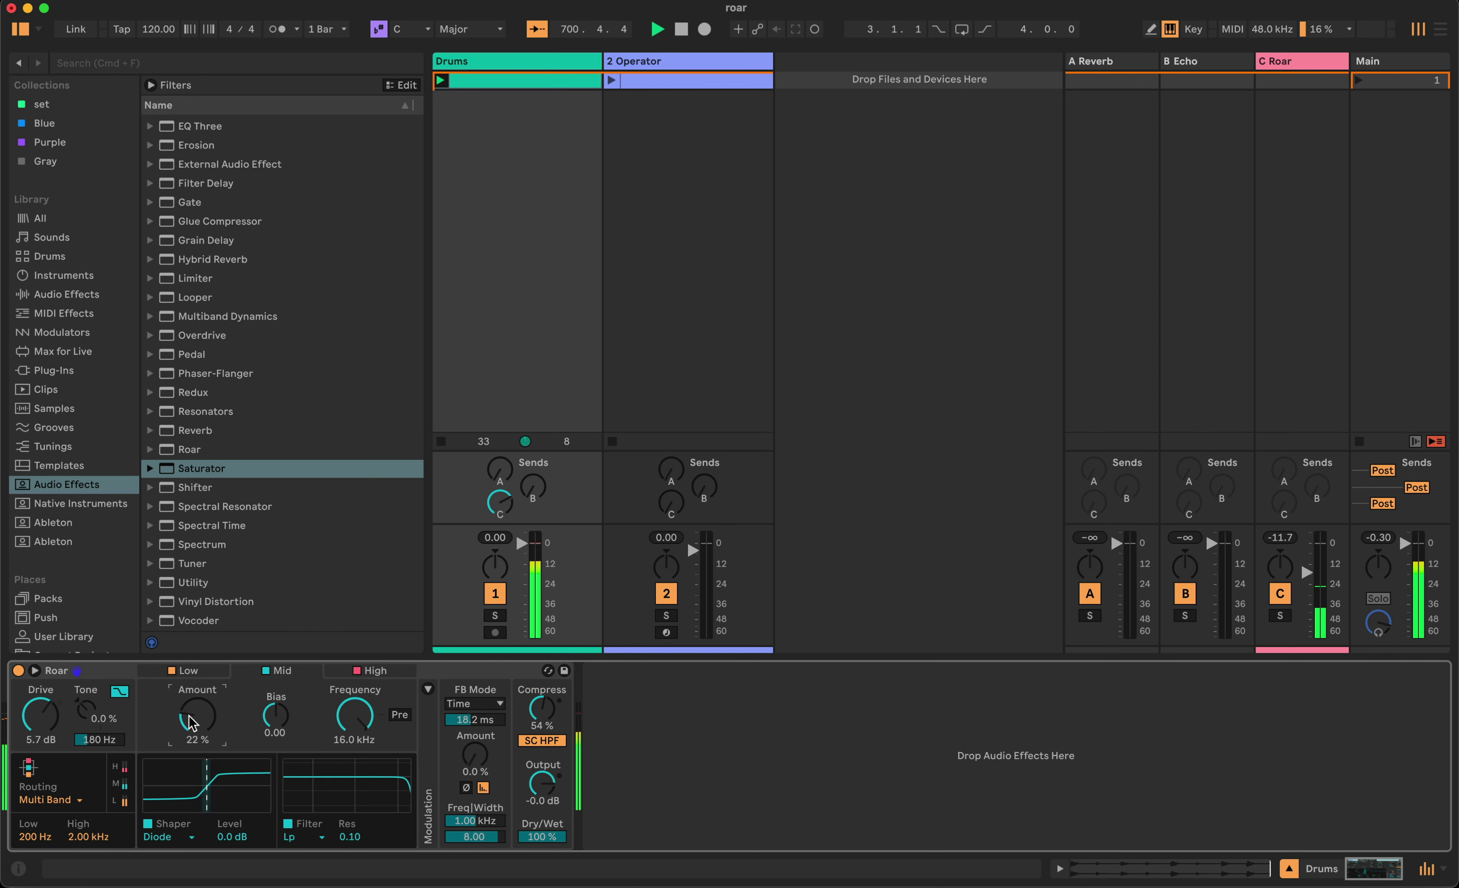
Set the Low band's low-pass filter frequency to 408 Hz and place the filter before the shaper with Pre.
left_click(192, 671)
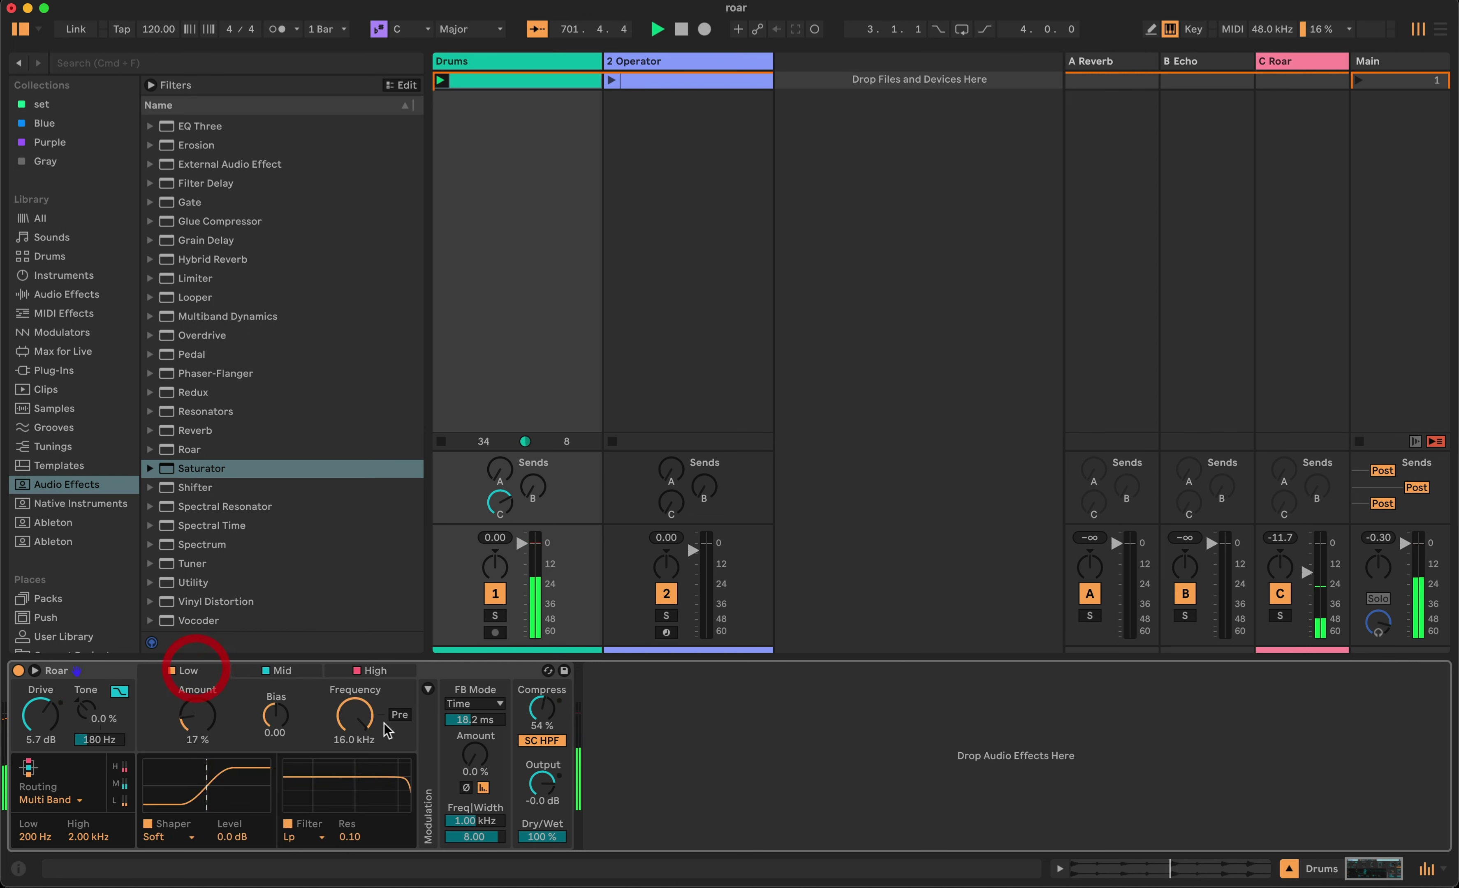
left_click_drag(355, 715, 355, 805)
left_click(400, 715)
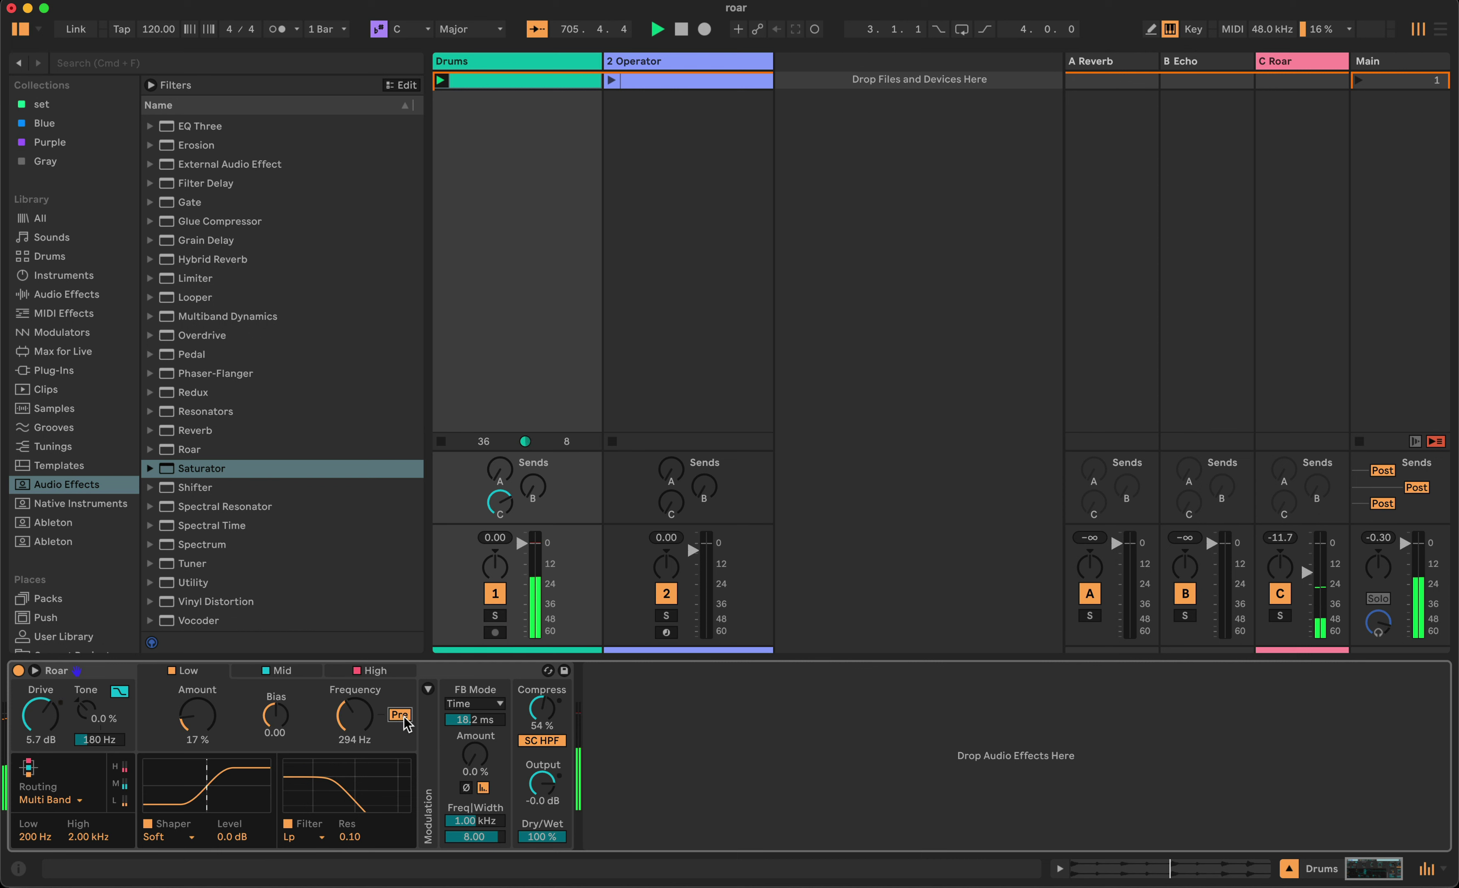
left_click_drag(386, 721, 369, 719)
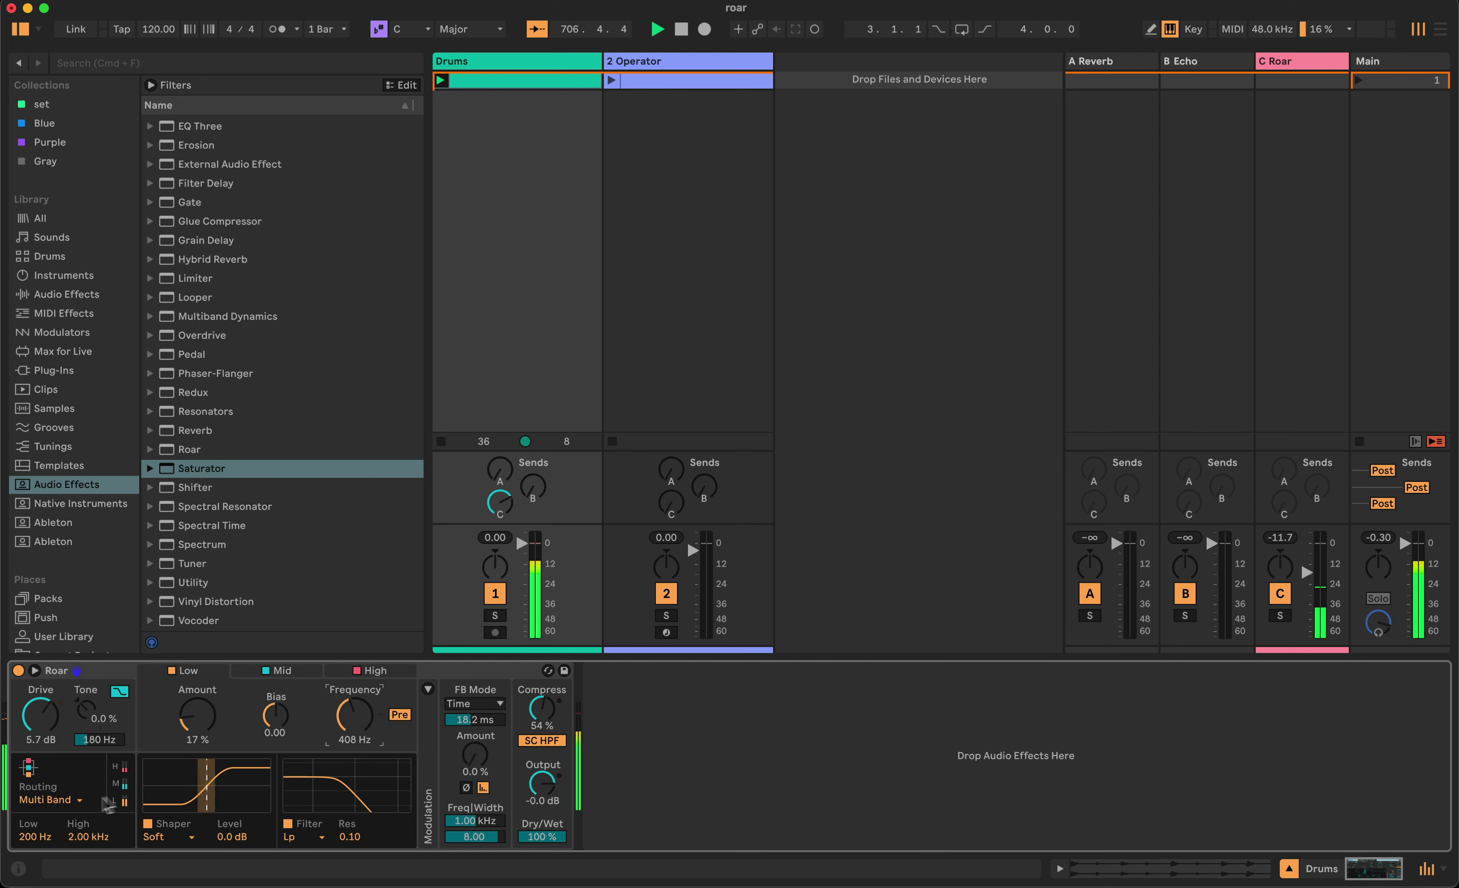
Return Roar's routing to Single and select the Stage 1 filter frequency.
left_click(77, 802)
left_click(42, 706)
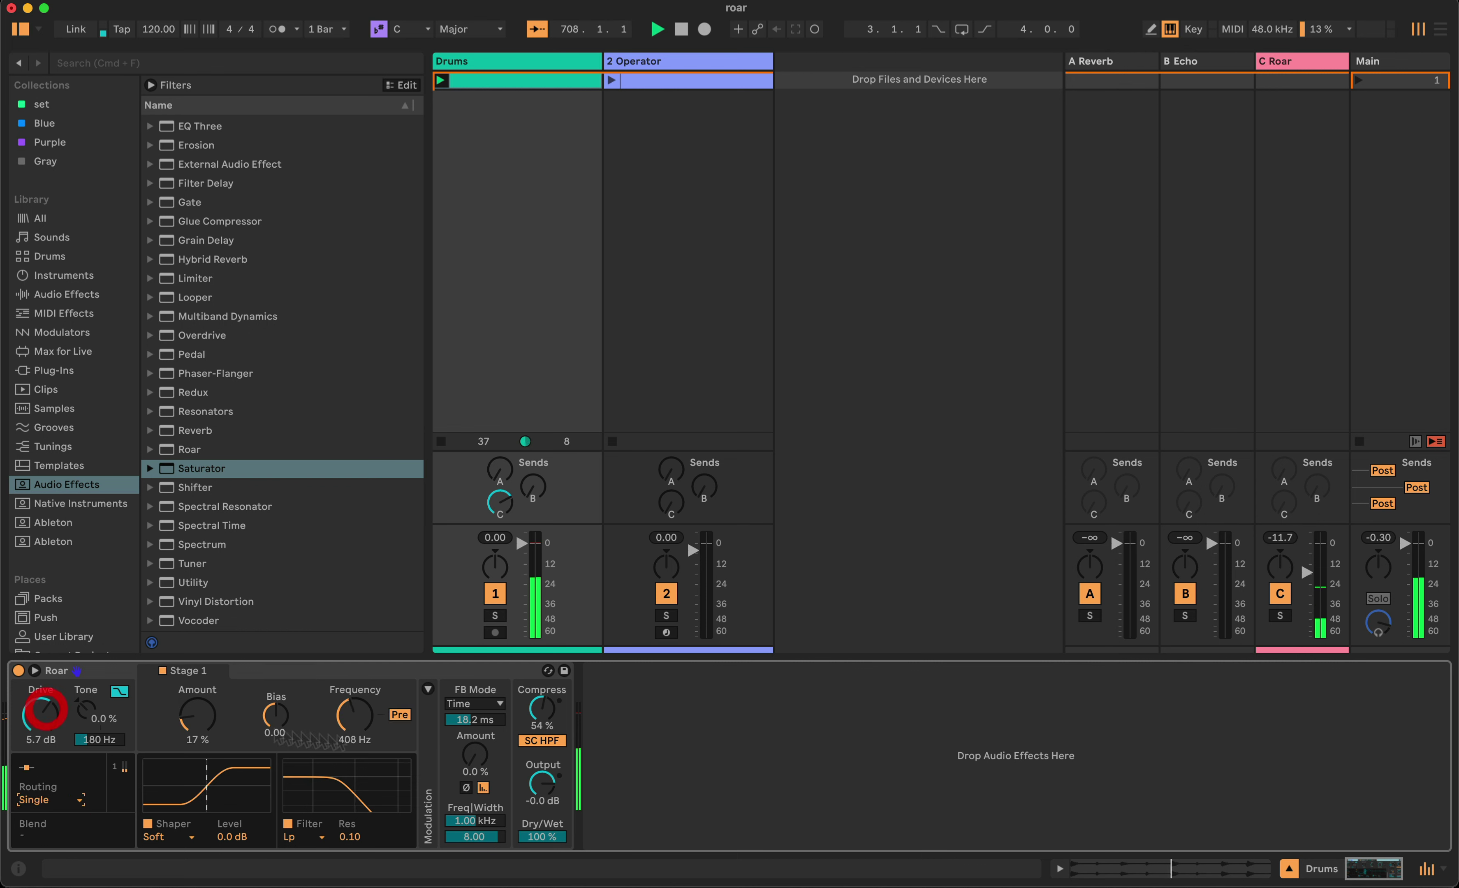
left_click(363, 717)
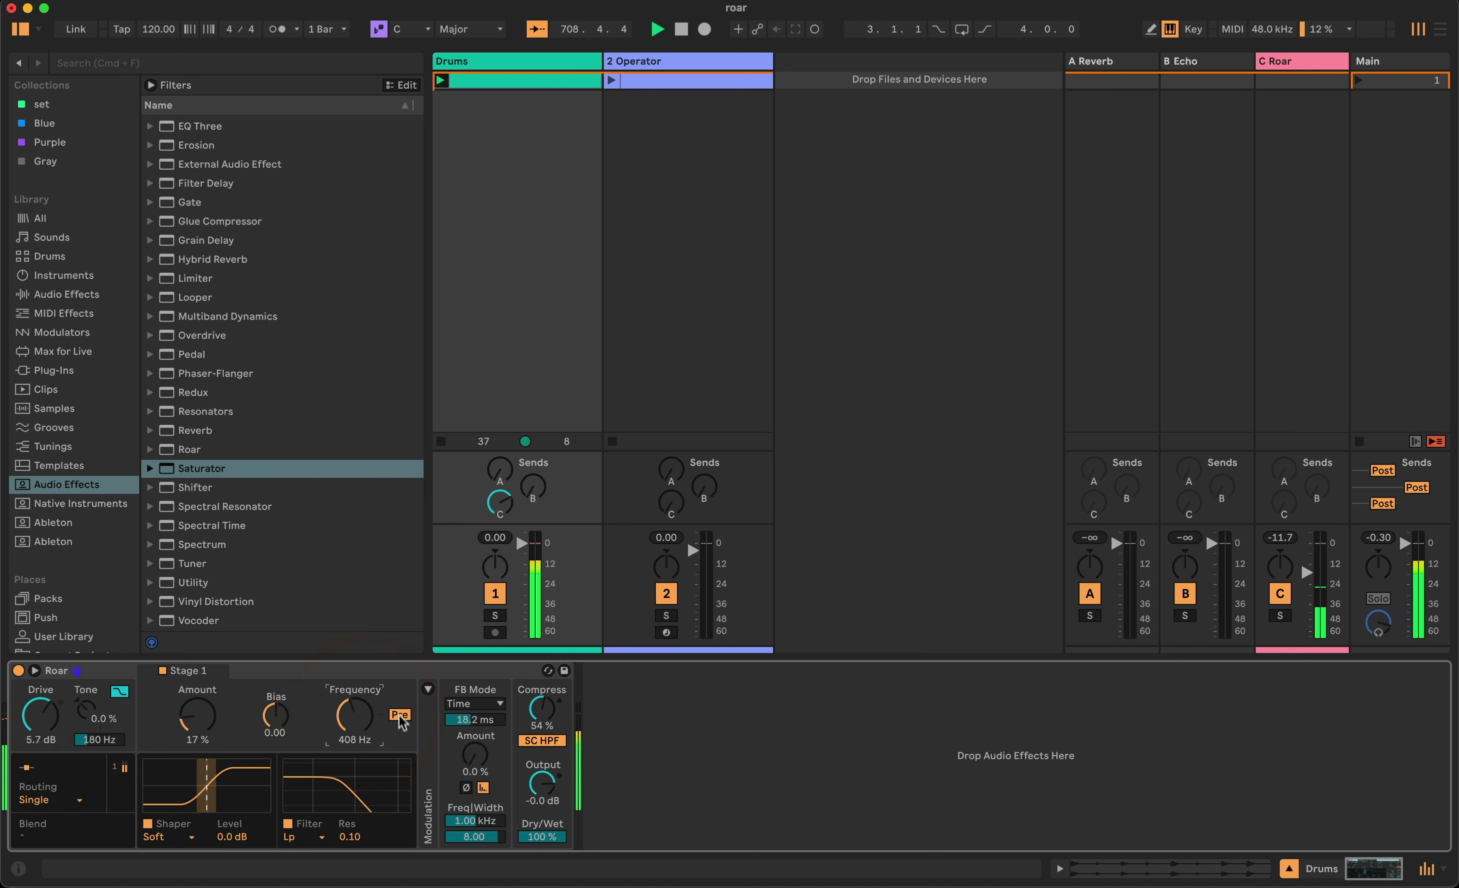
Lower the Stage 1 filter frequency to 70.6 Hz, raise the shaper Amount to 73%, and turn off Pre.
left_click(399, 715)
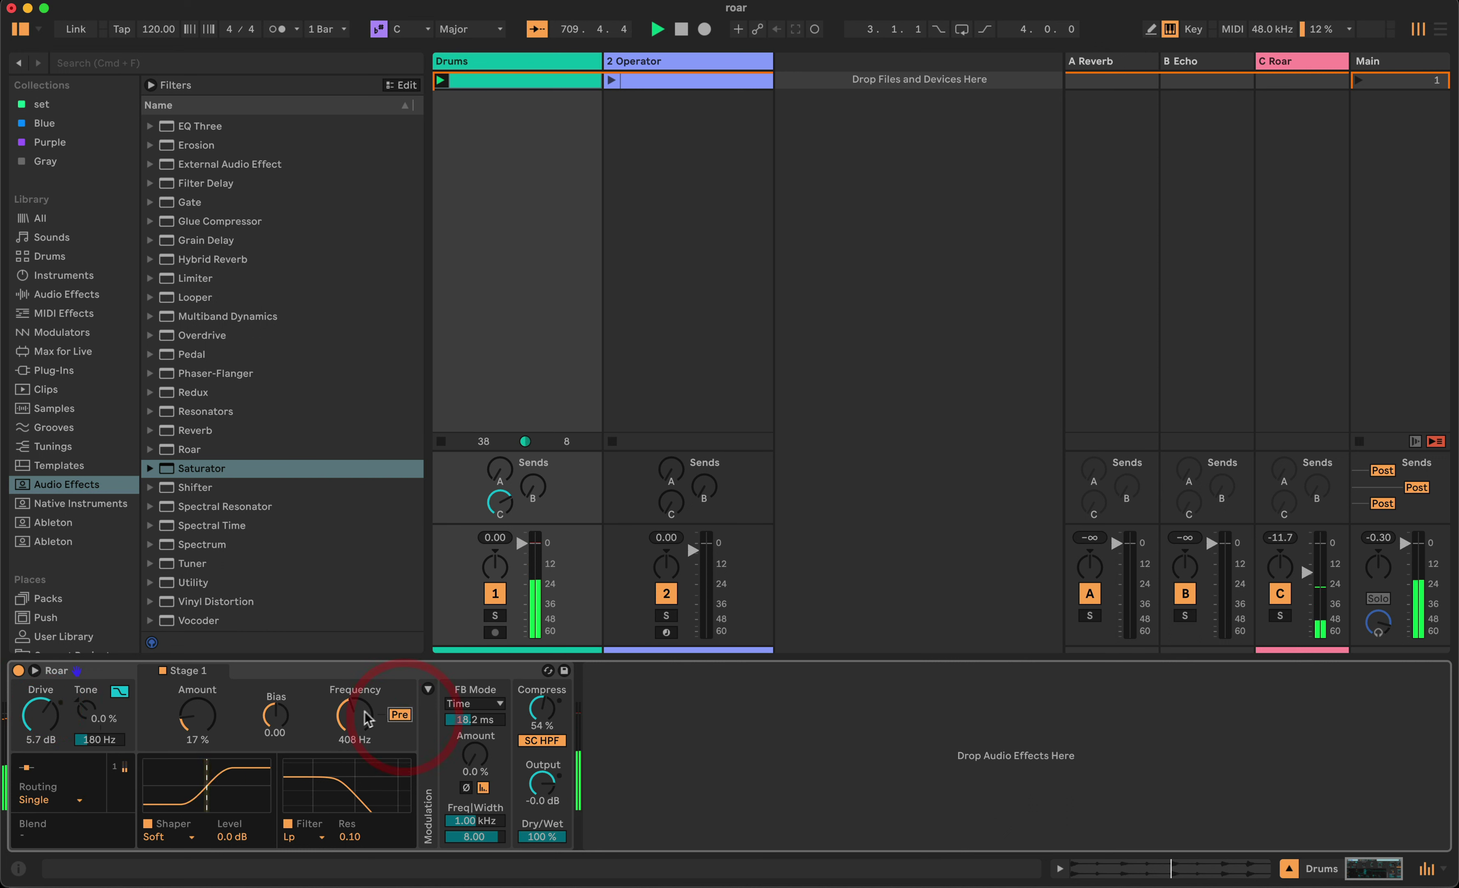
left_click_drag(355, 715, 354, 764)
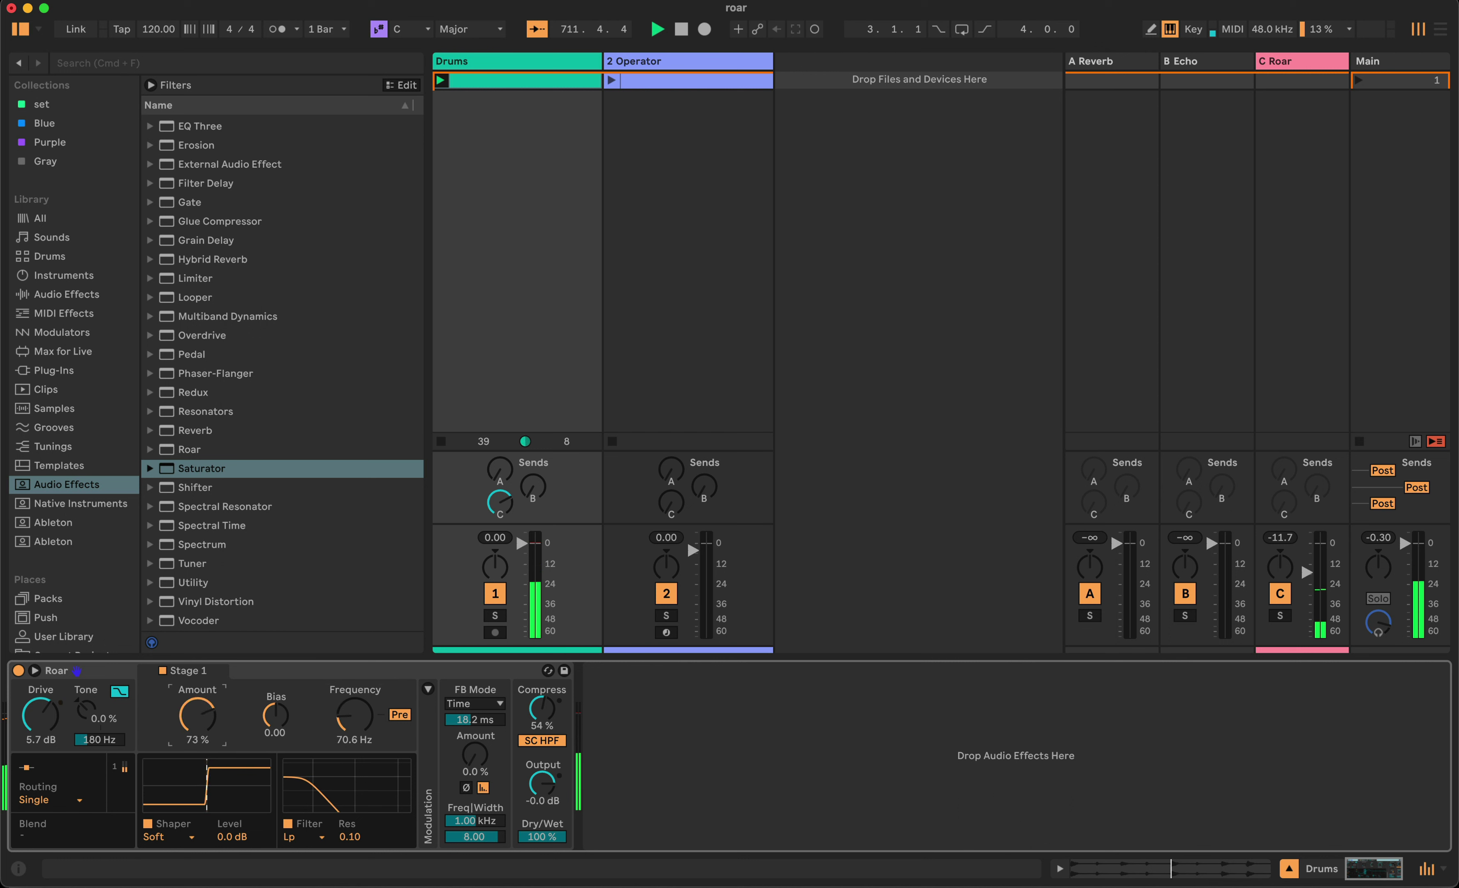
left_click(400, 715)
Set the Stage 1 filter frequency to 74.6 Hz and the shaper Amount to 45%.
left_click_drag(355, 715, 354, 706)
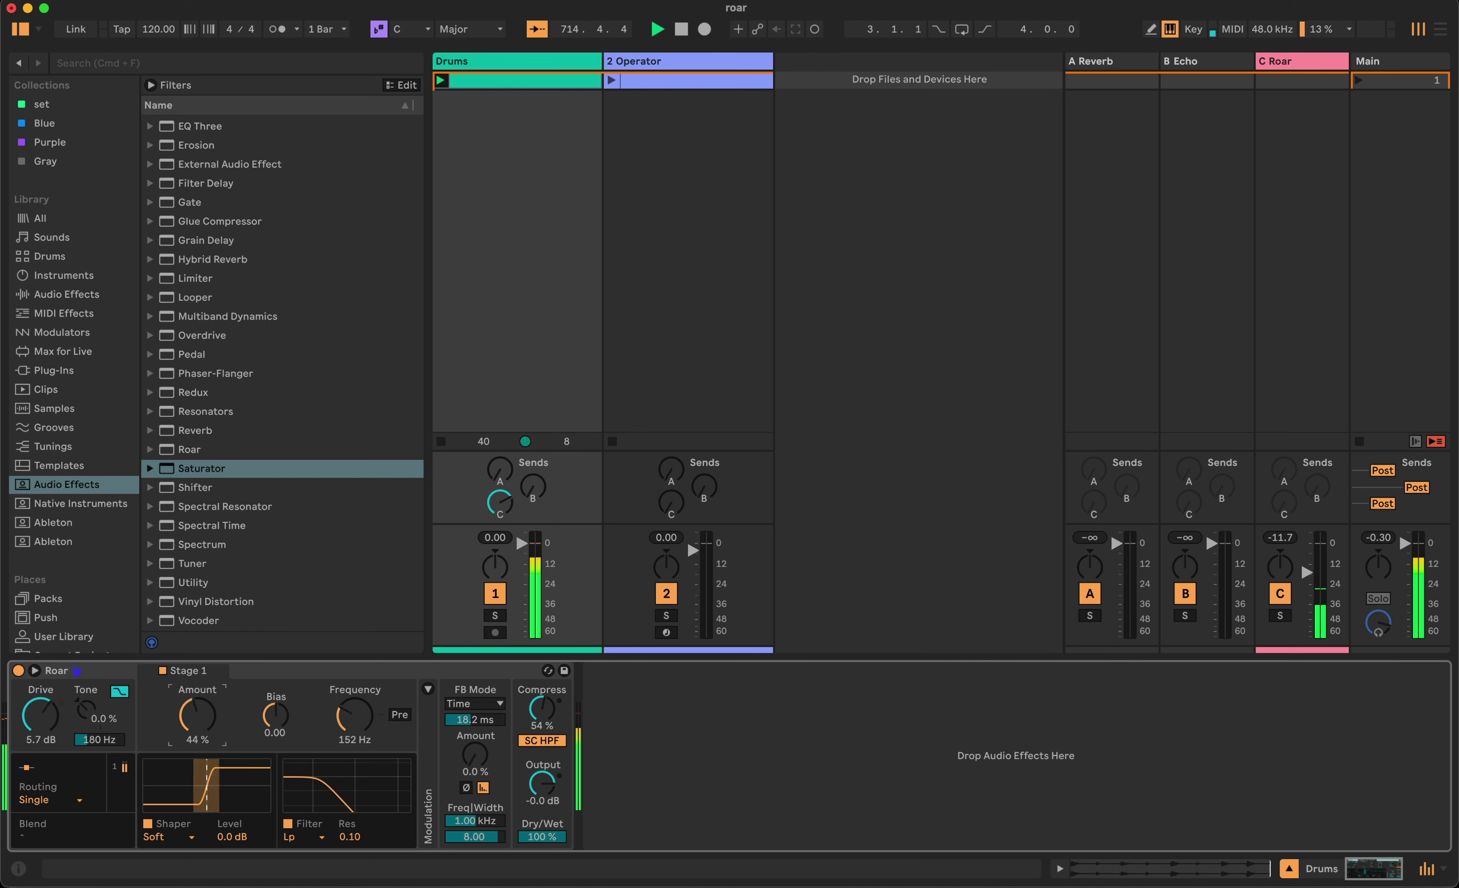
left_click_drag(198, 715, 197, 711)
mouse_move(354, 715)
left_mouse_down()
mouse_move(355, 676)
mouse_move(355, 718)
left_mouse_up()
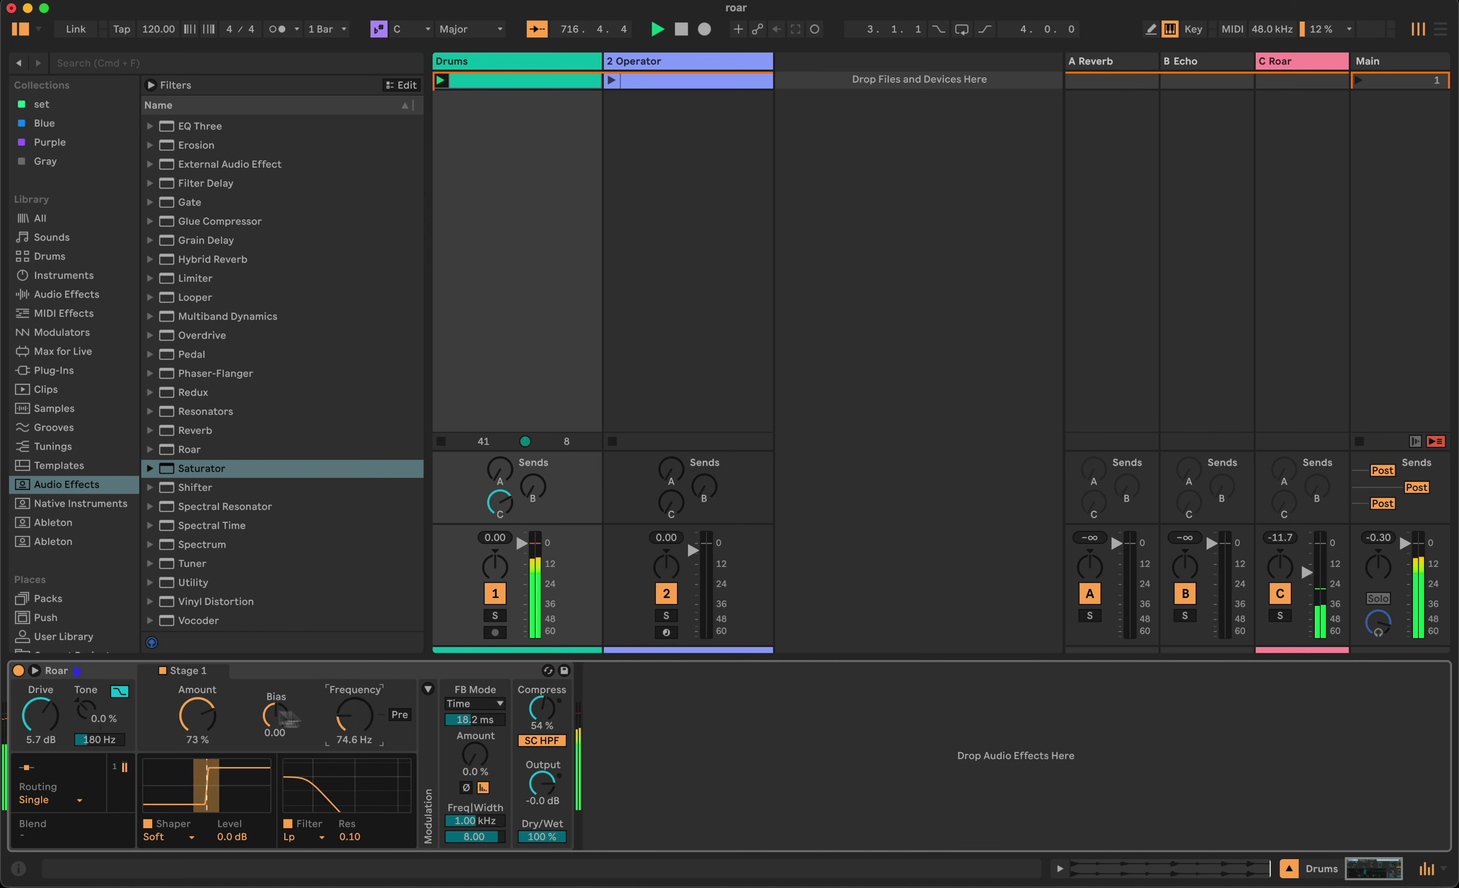
left_click_drag(198, 715, 198, 731)
Change Roar's routing to Mid Side and raise the Mid channel's filter frequency to 17.9 kHz.
left_click(51, 800)
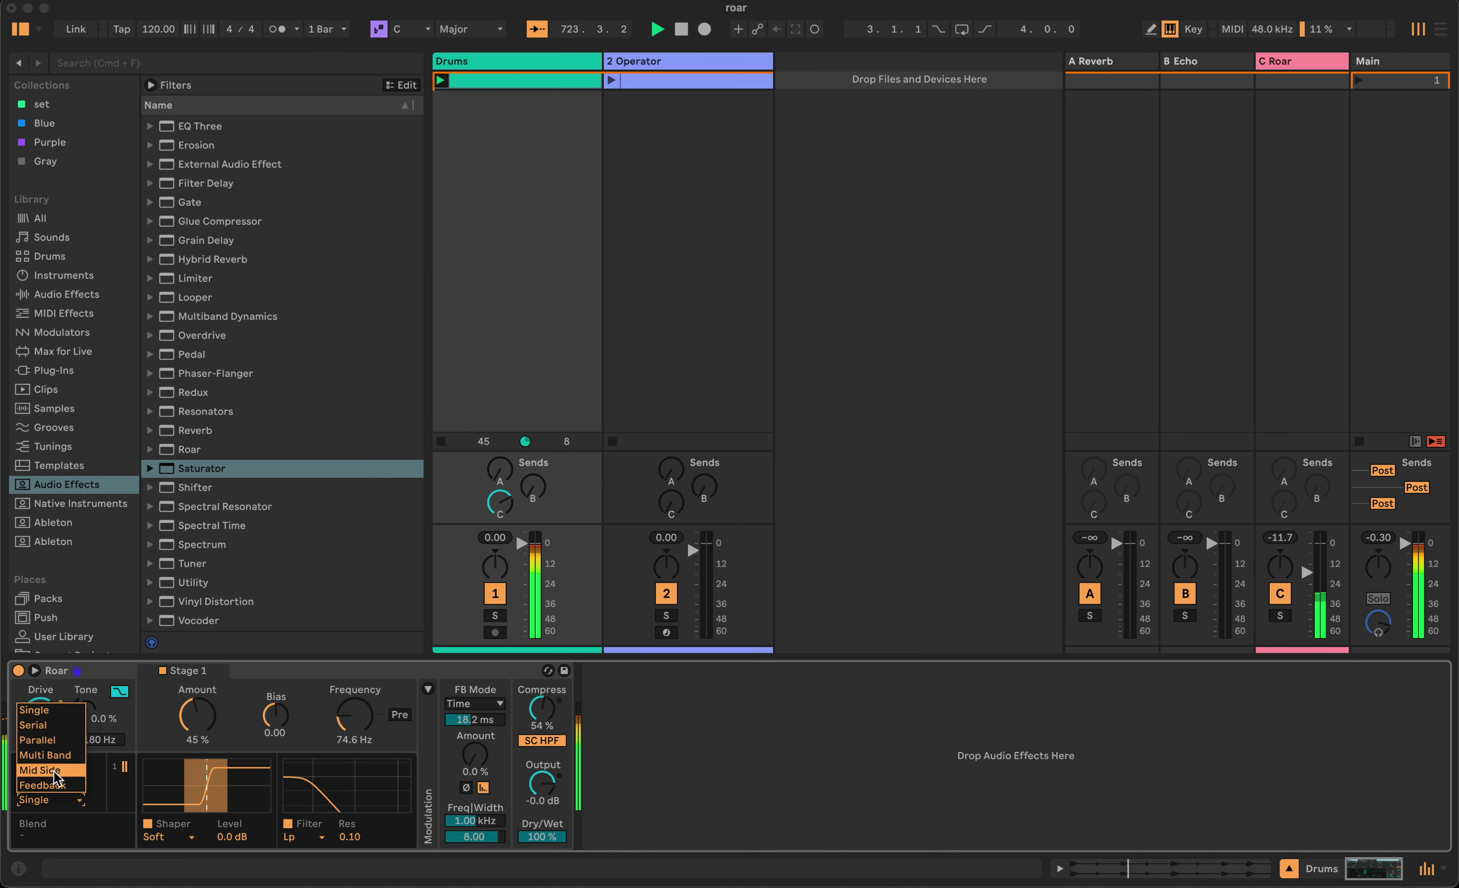
left_click(54, 772)
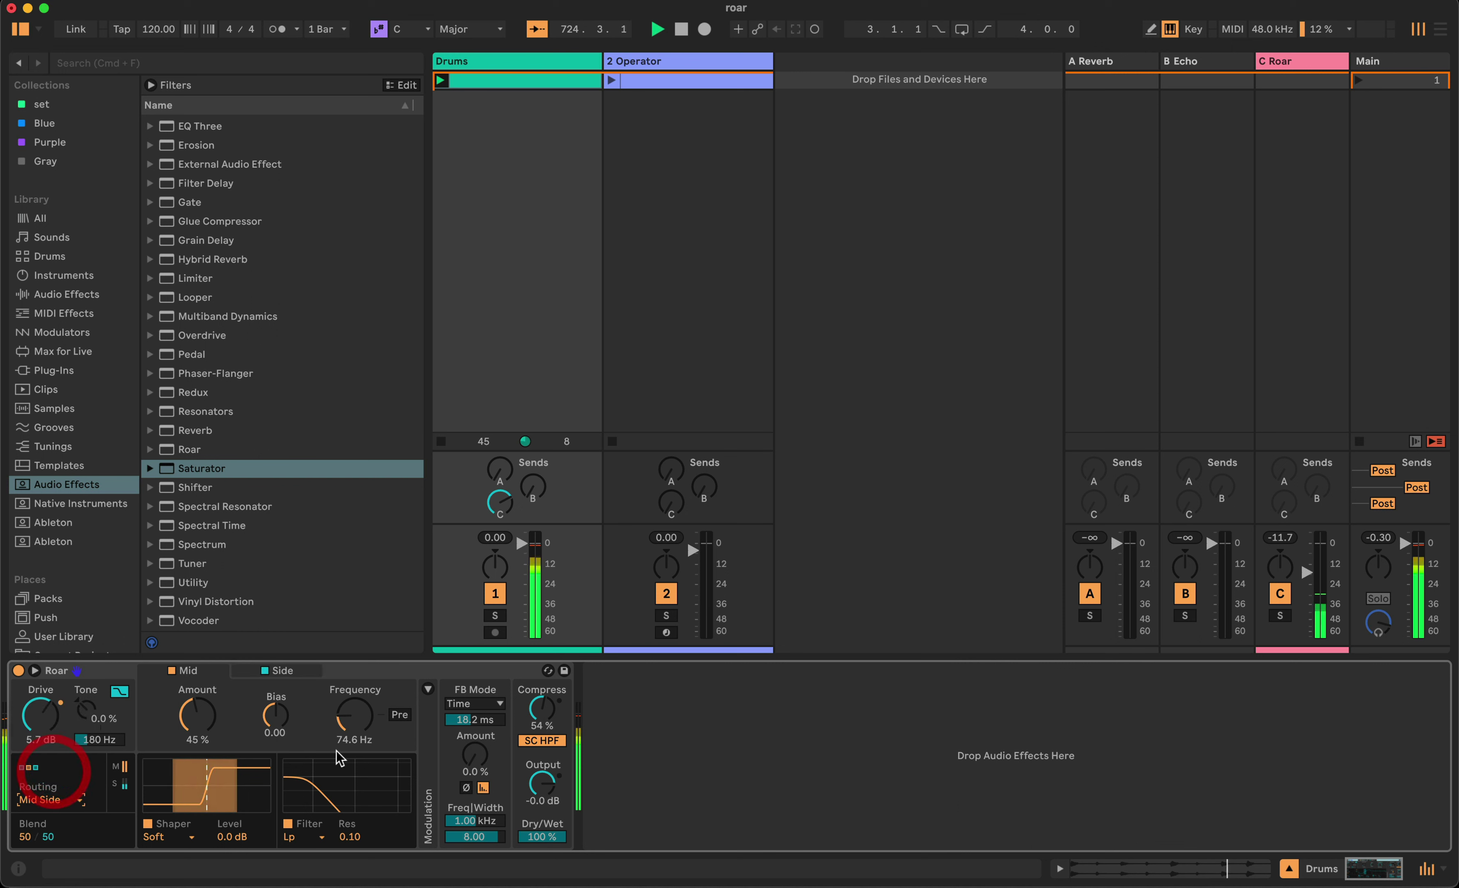
left_click_drag(354, 715, 355, 670)
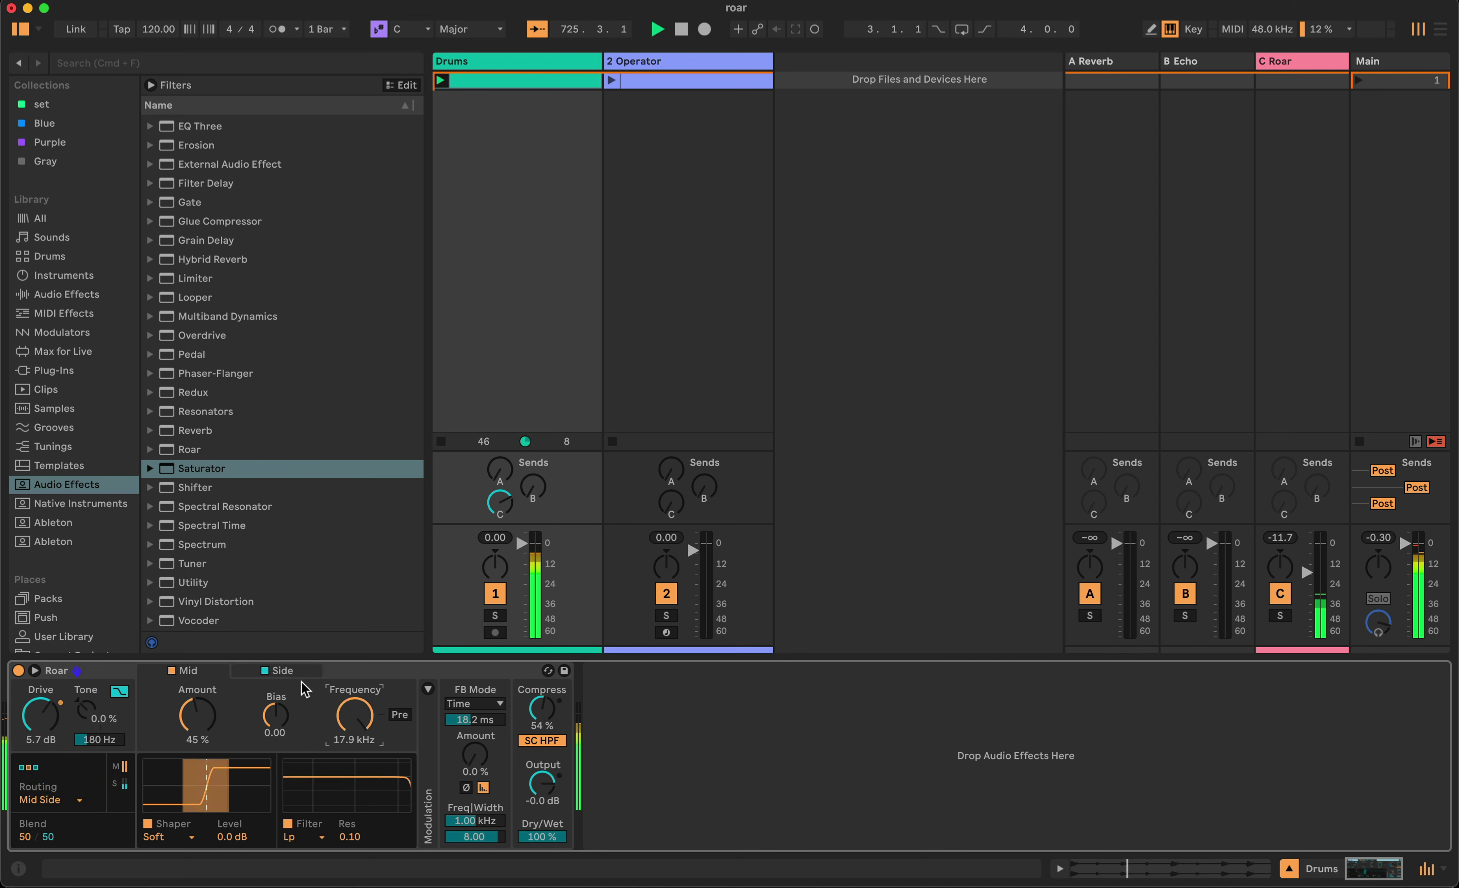
Set the Side channel's shaper to Tri Fold with an Amount of 25% and its filter frequency to 20.0 kHz.
left_click(292, 671)
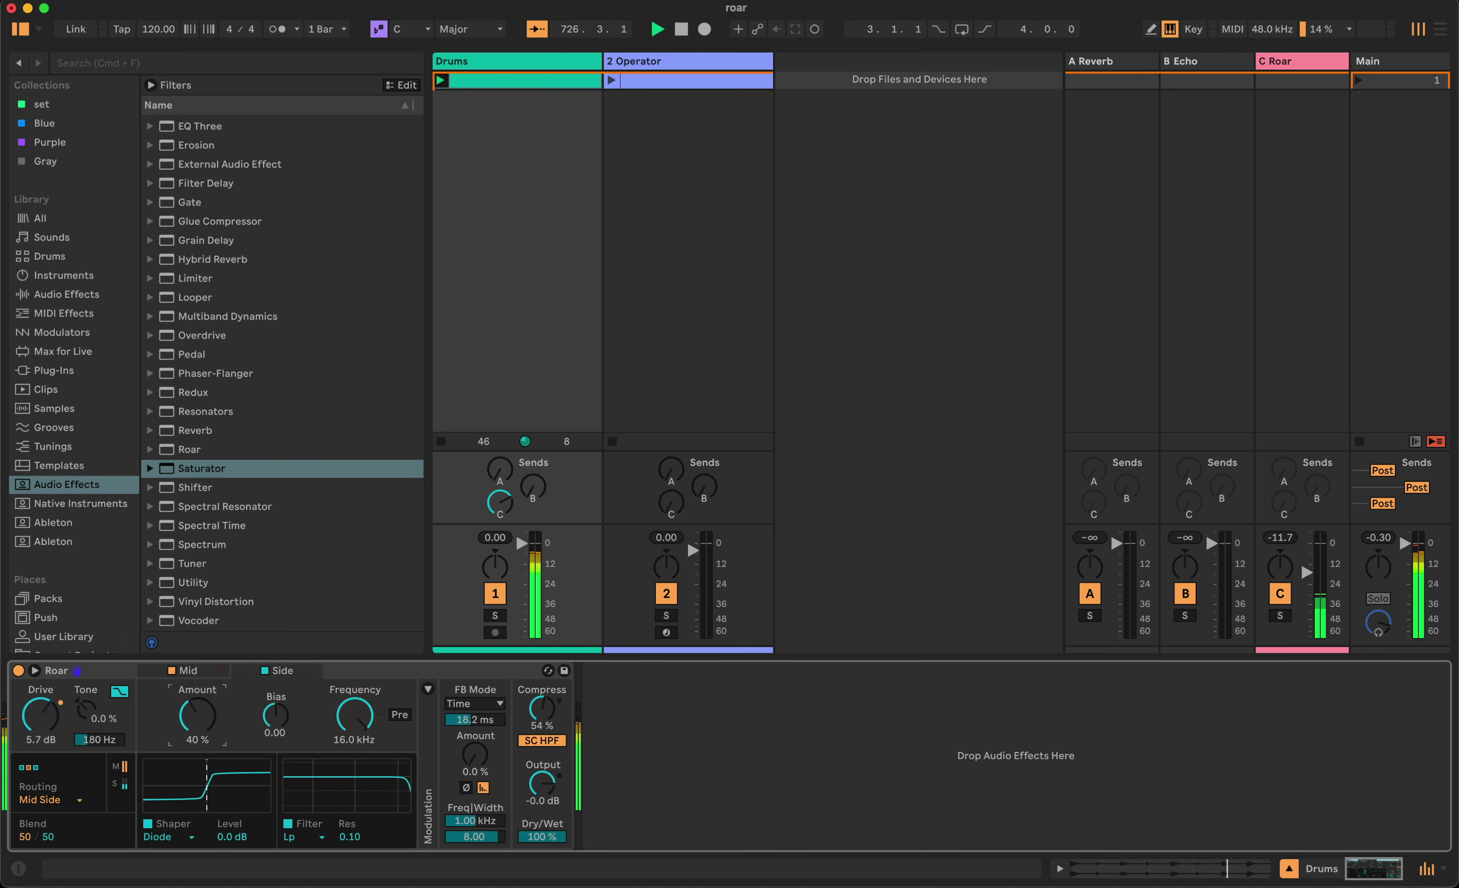
left_click_drag(375, 718, 375, 754)
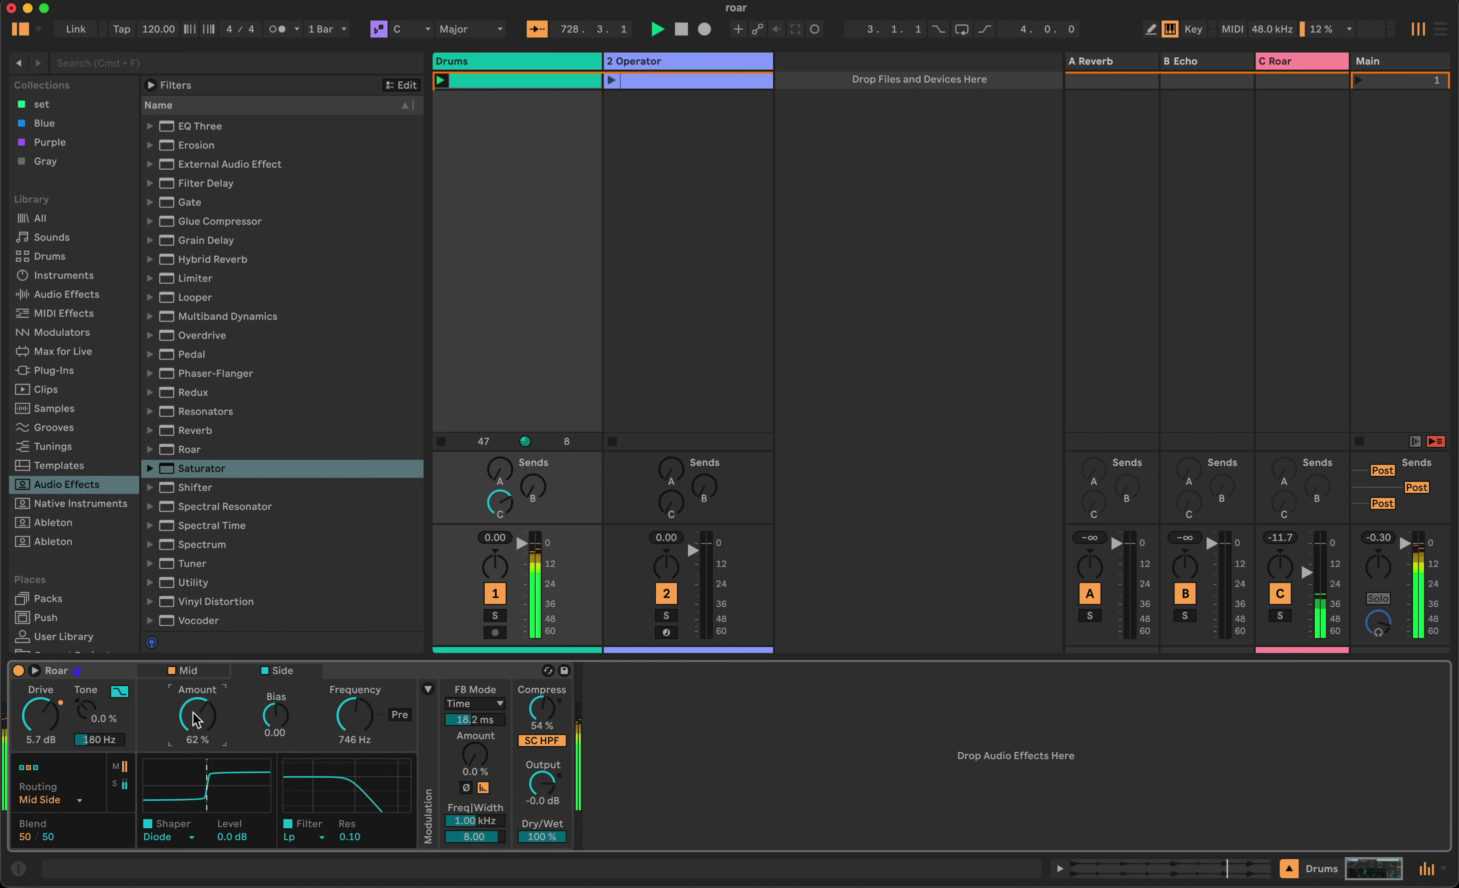
left_click(174, 836)
left_click(169, 788)
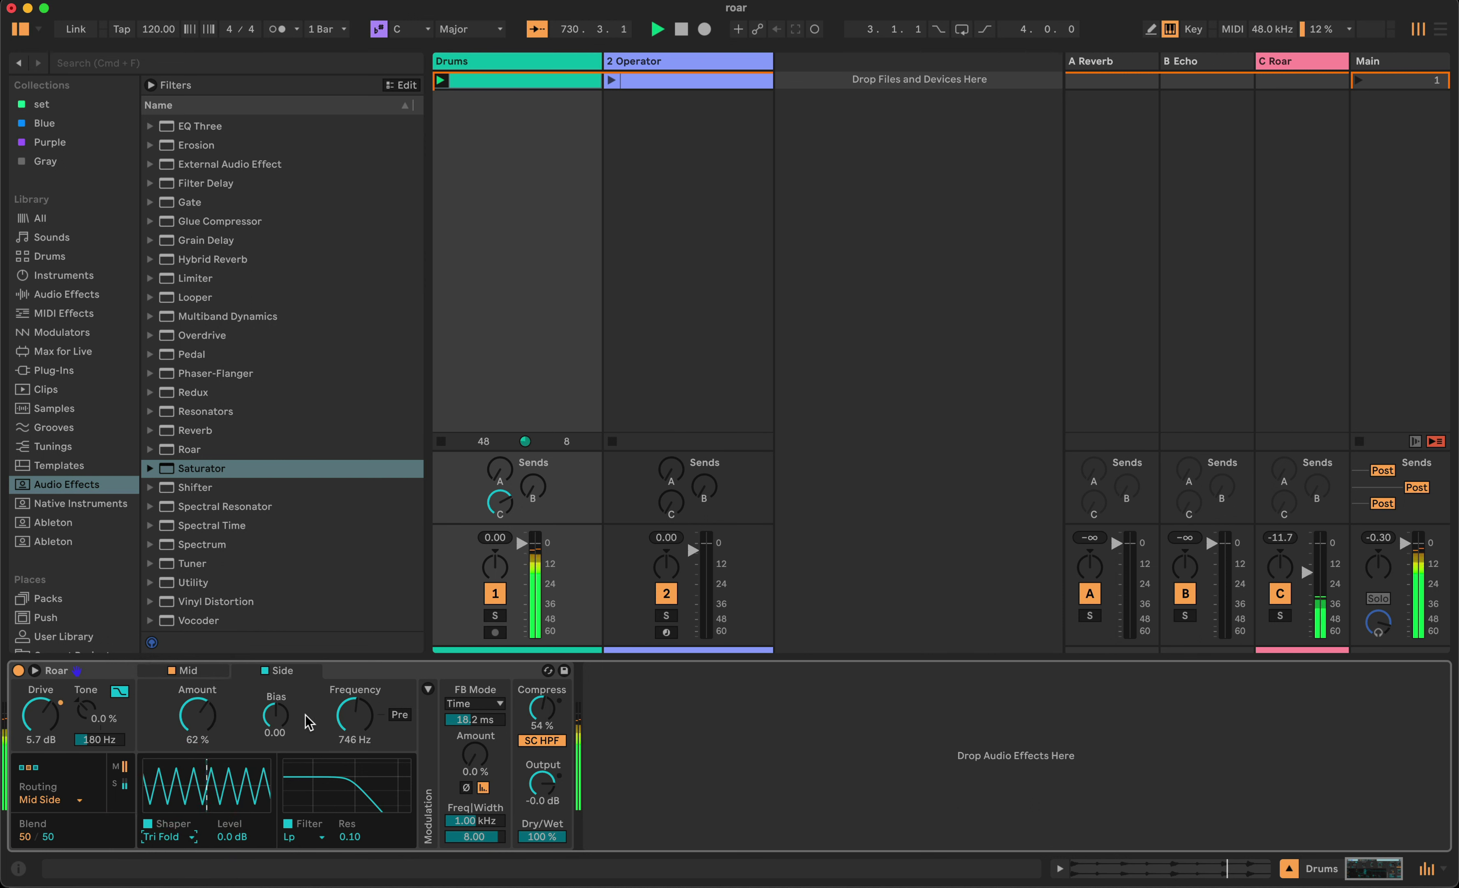
left_click_drag(198, 715, 198, 766)
left_click_drag(362, 714, 361, 653)
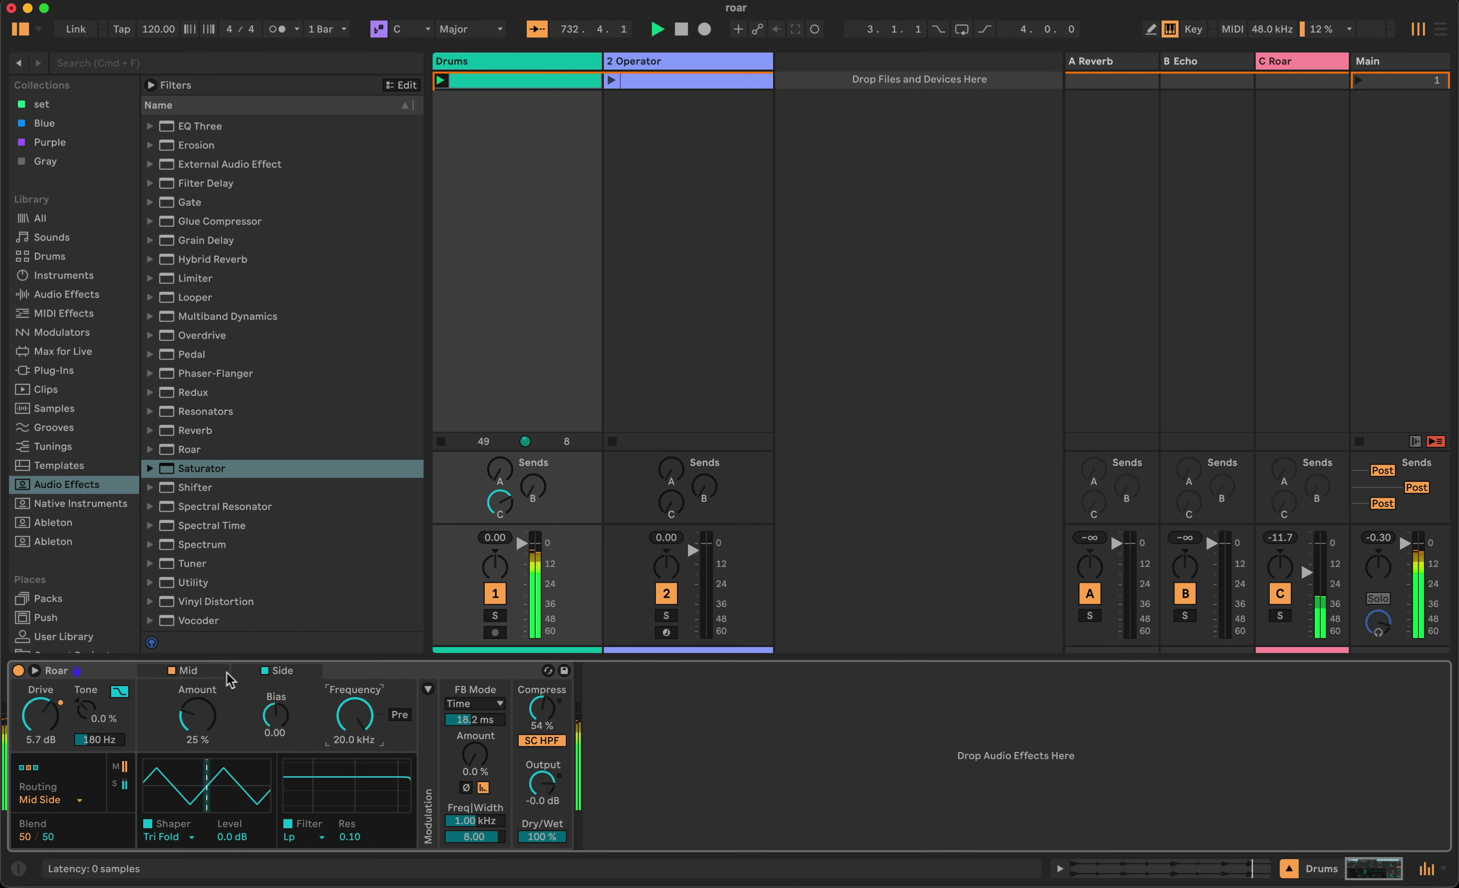
Change the Drums track's Roar to Feedback routing with 2.7 dB Drive and zero the track's send C.
left_click(67, 803)
left_click(56, 790)
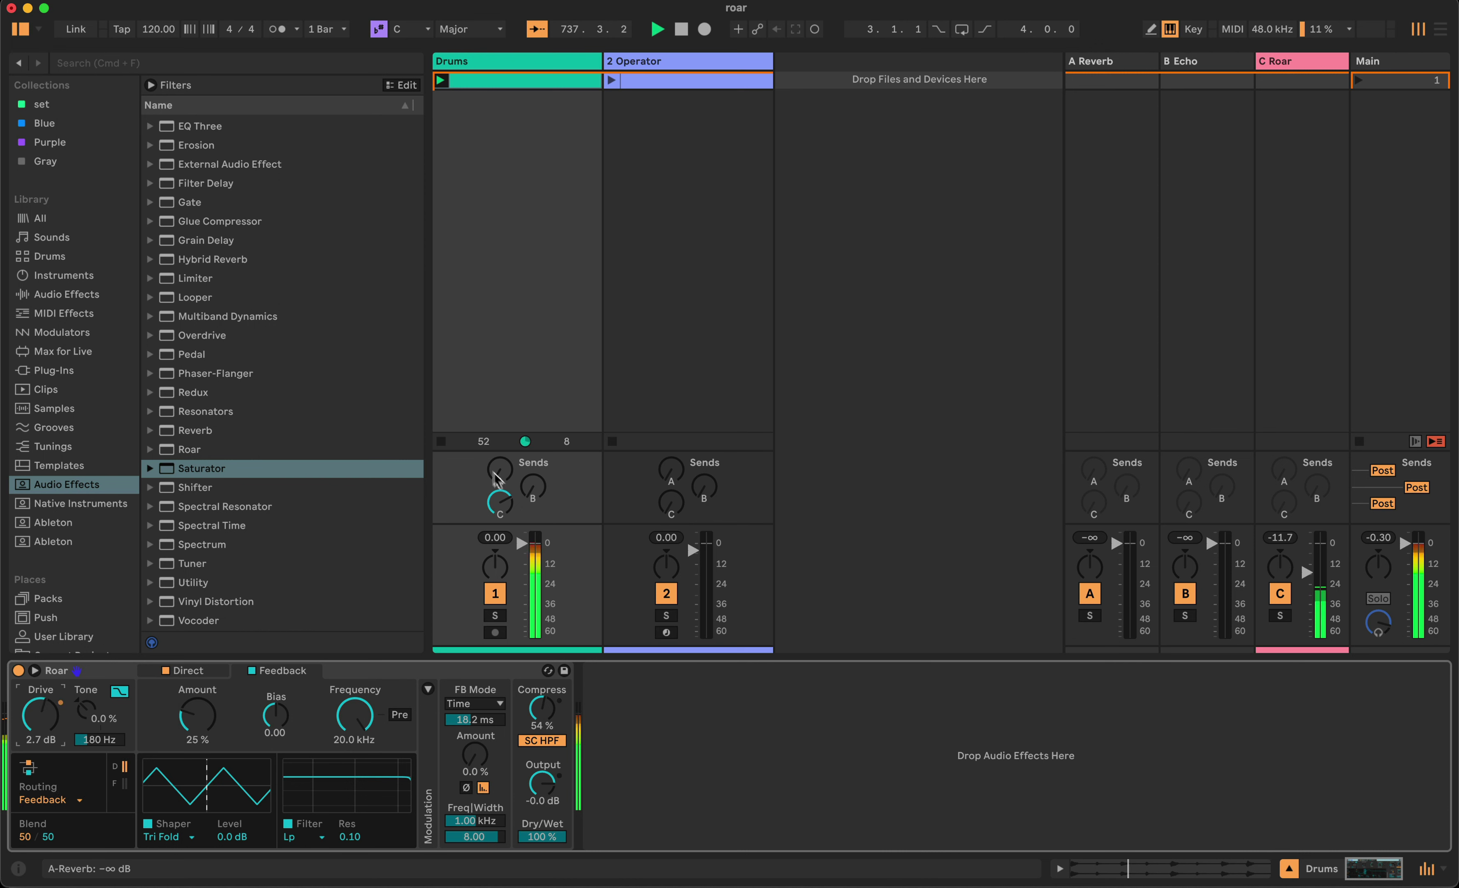
left_click(499, 502)
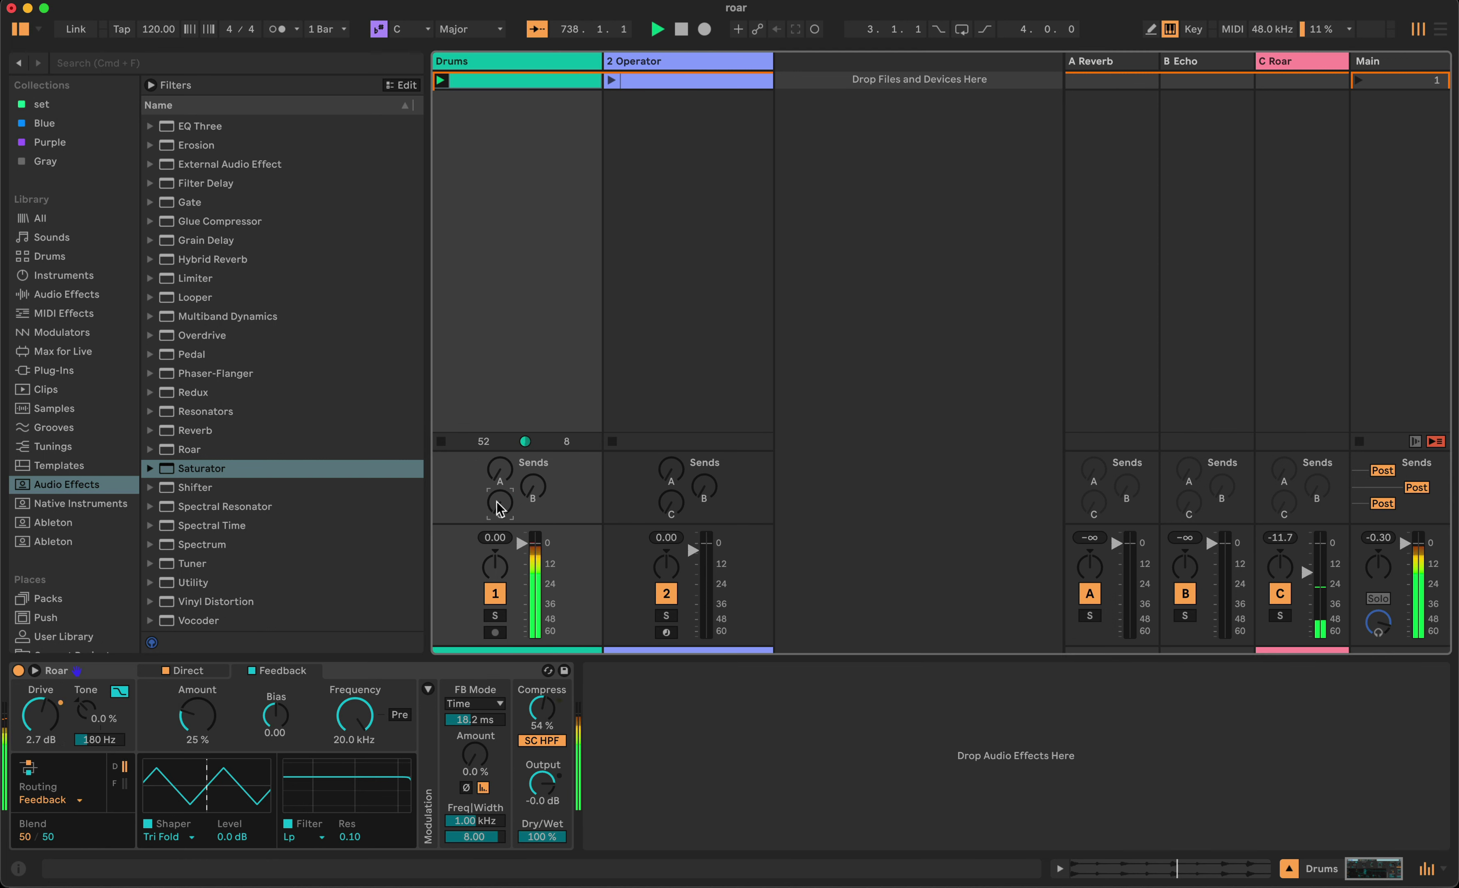
Set return C's Roar to Feedback routing with 85.0 ms time, 83% feedback Amount and 6.1 dB Drive, fed by the Drums' send C.
left_click(1294, 65)
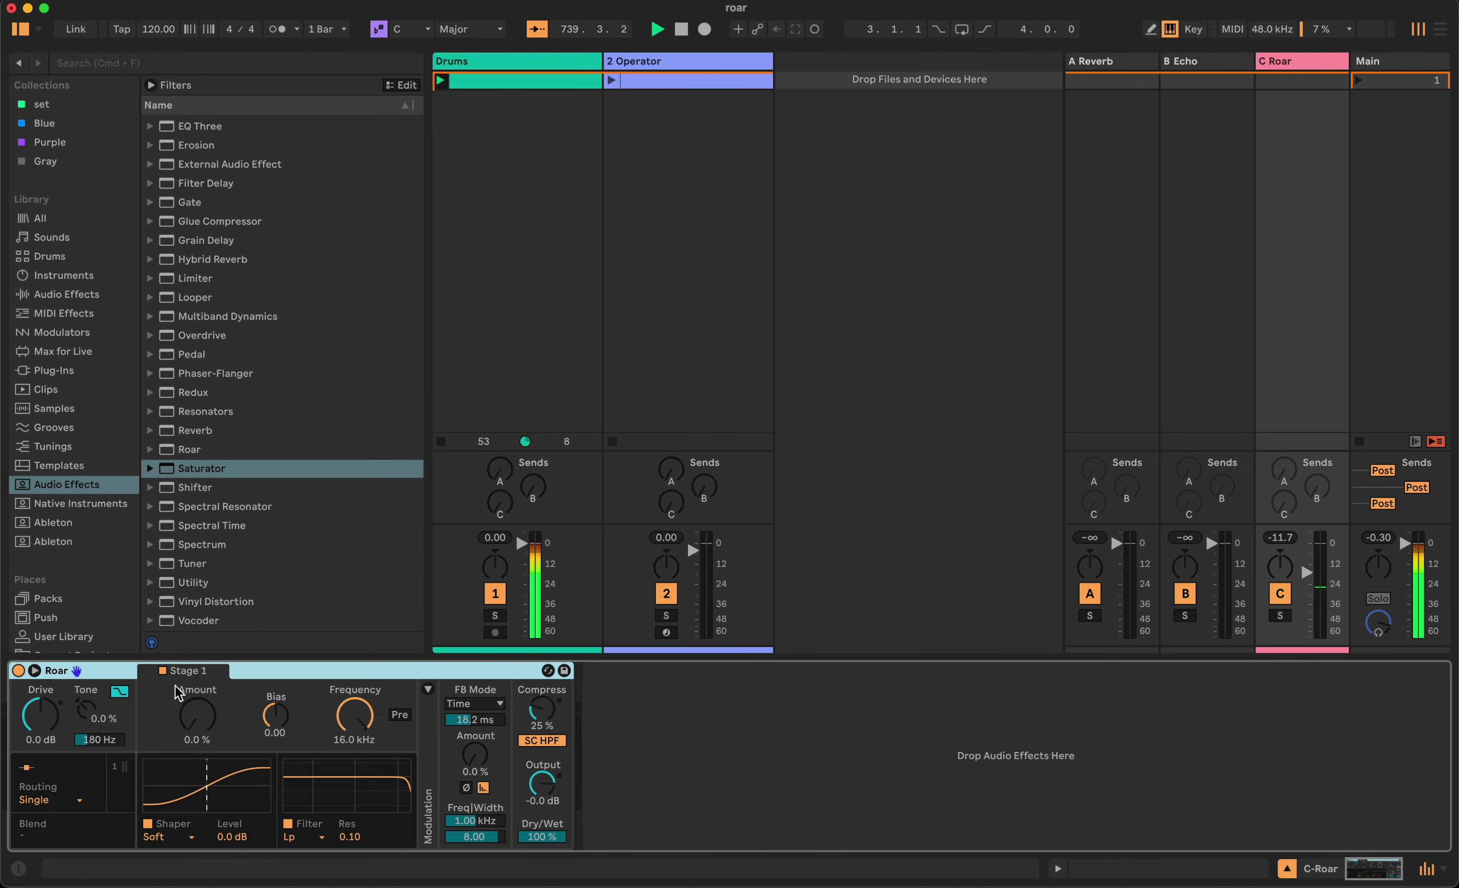
left_click(118, 668)
left_click(34, 800)
left_click(37, 786)
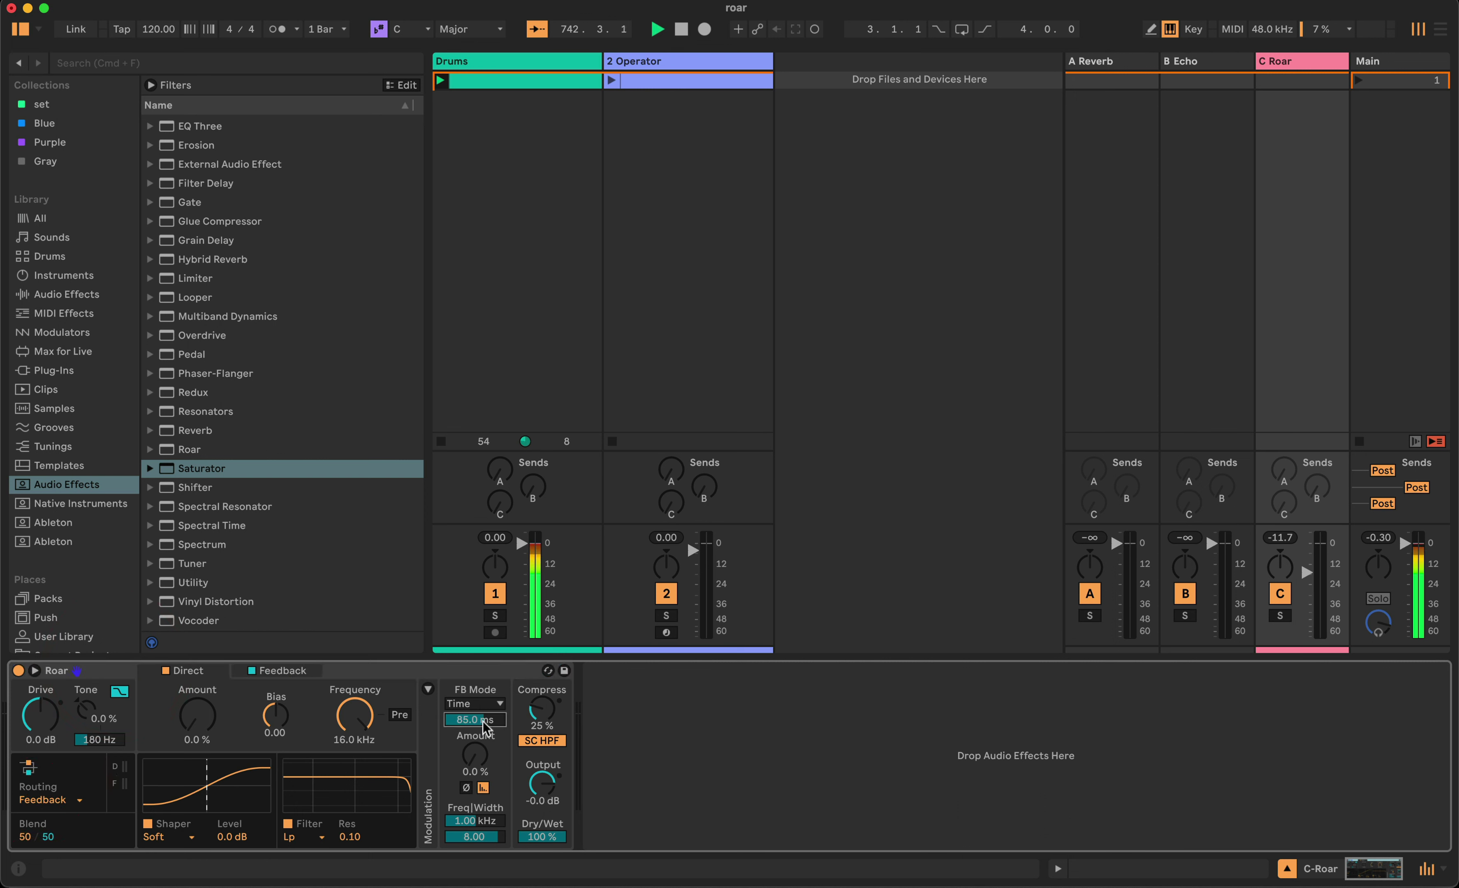
left_click_drag(503, 518, 506, 513)
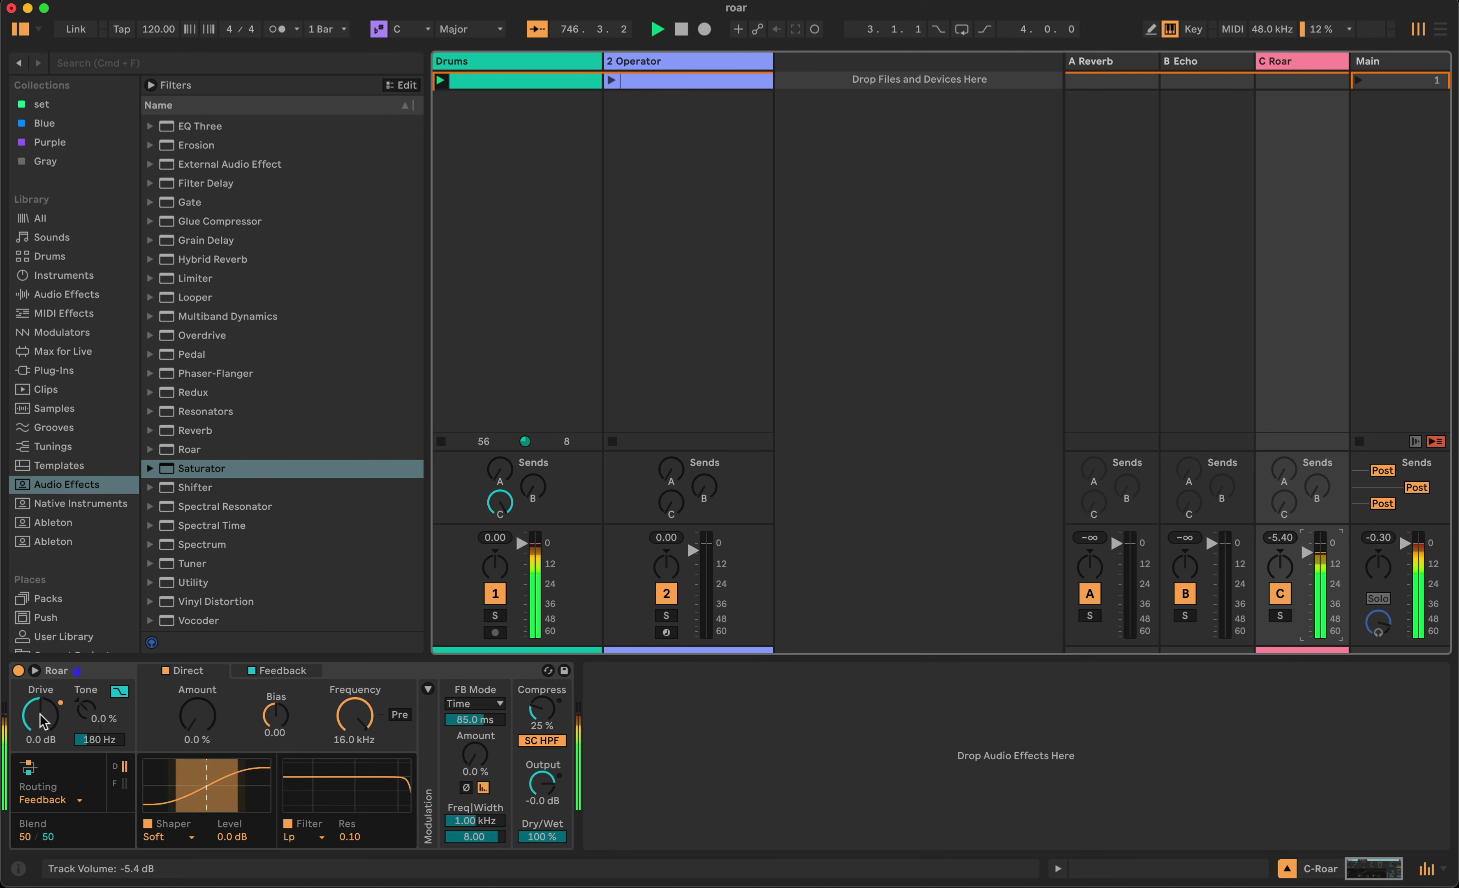
left_click_drag(42, 719, 42, 709)
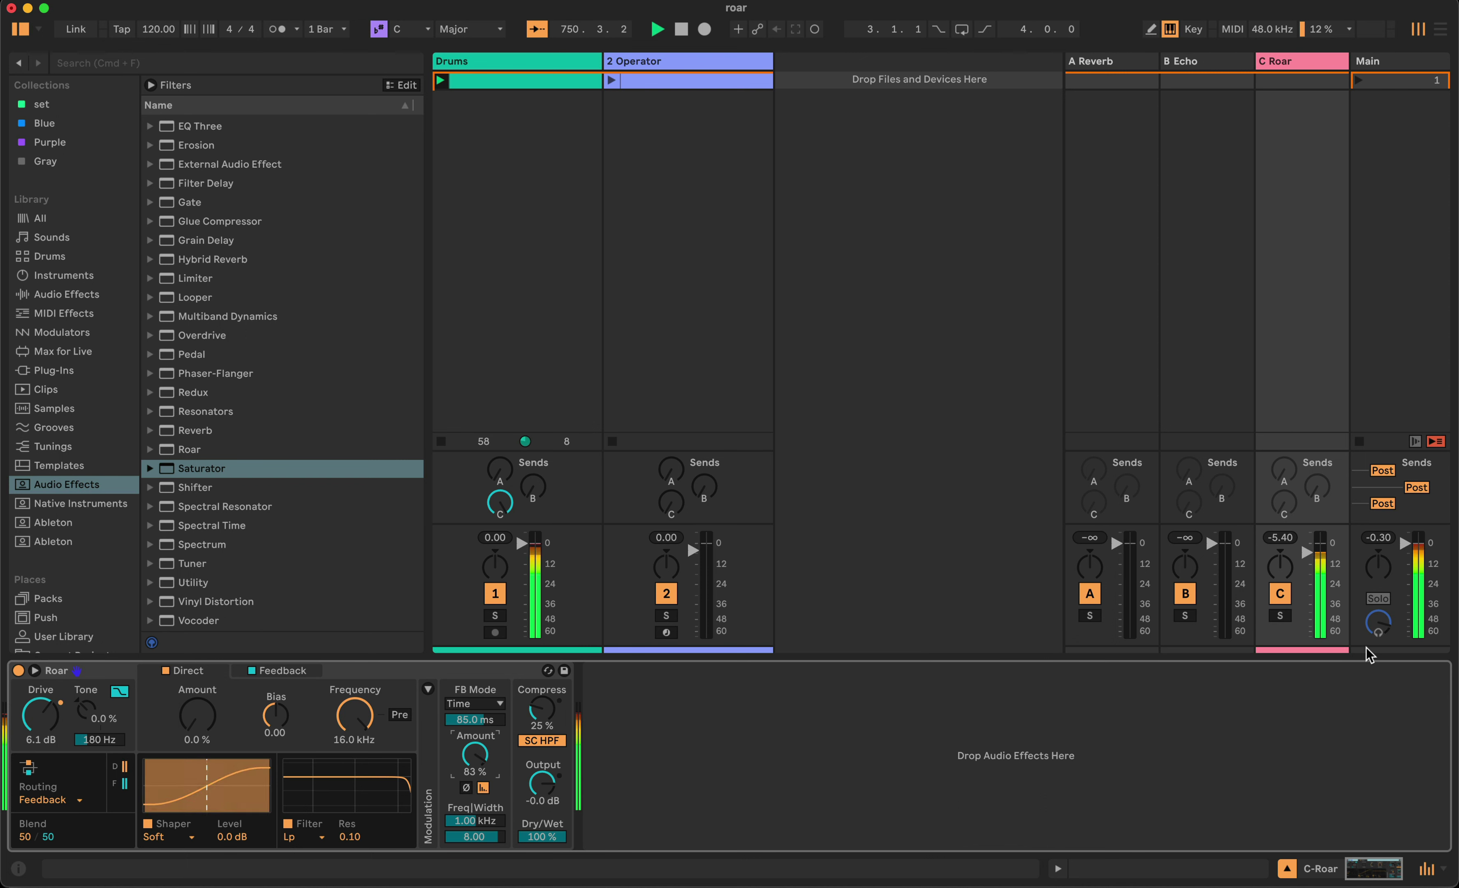
Solo return C and set its Roar to 2.3 dB Drive, 14% shaper Amount, and 100% feedback at 77.1 ms.
left_click(1279, 615)
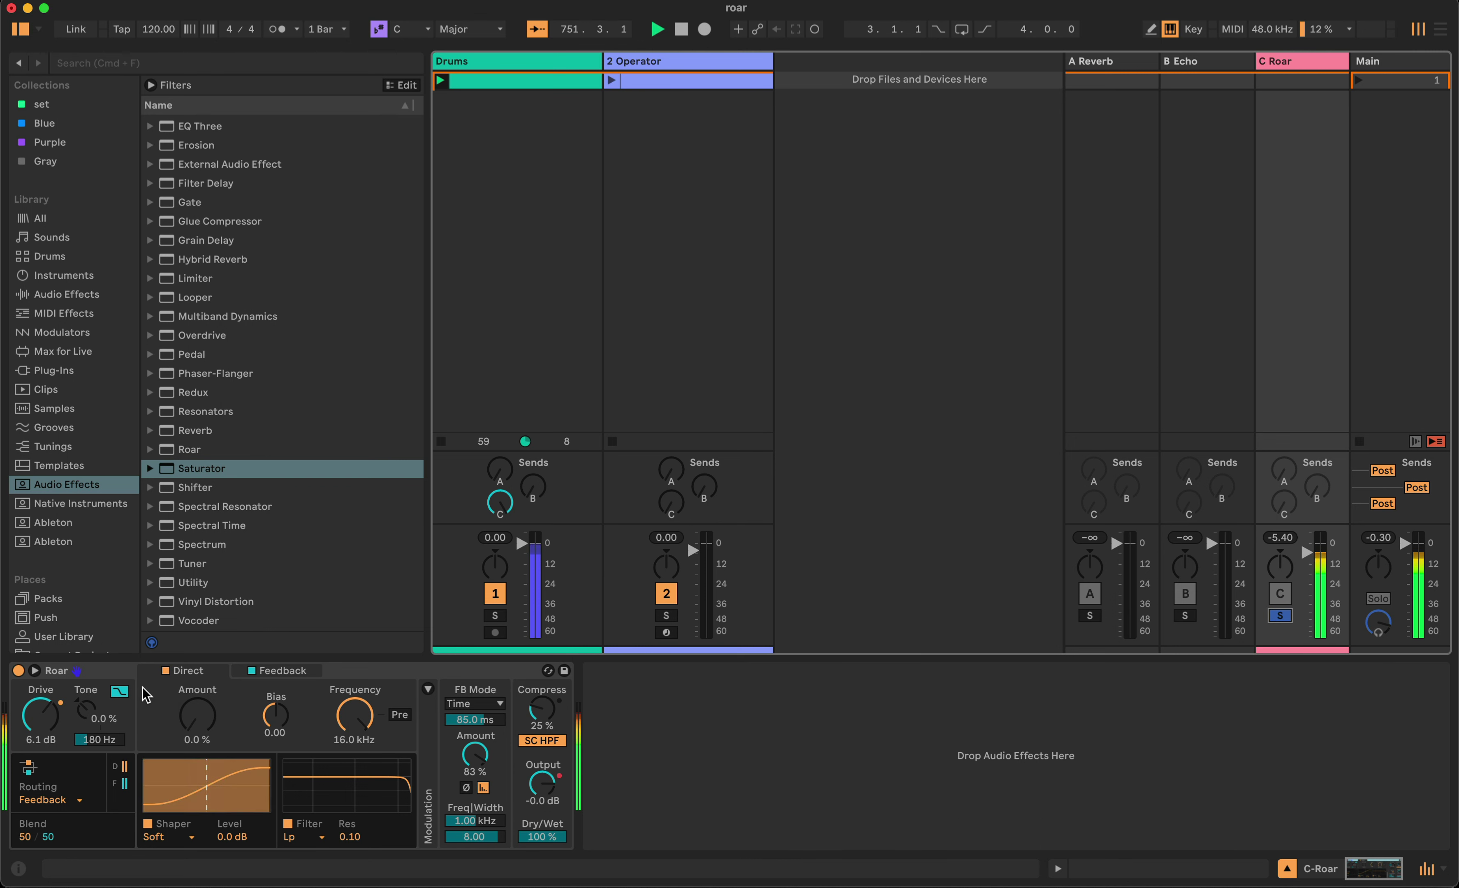
left_click_drag(43, 715, 43, 731)
left_click_drag(197, 716, 197, 692)
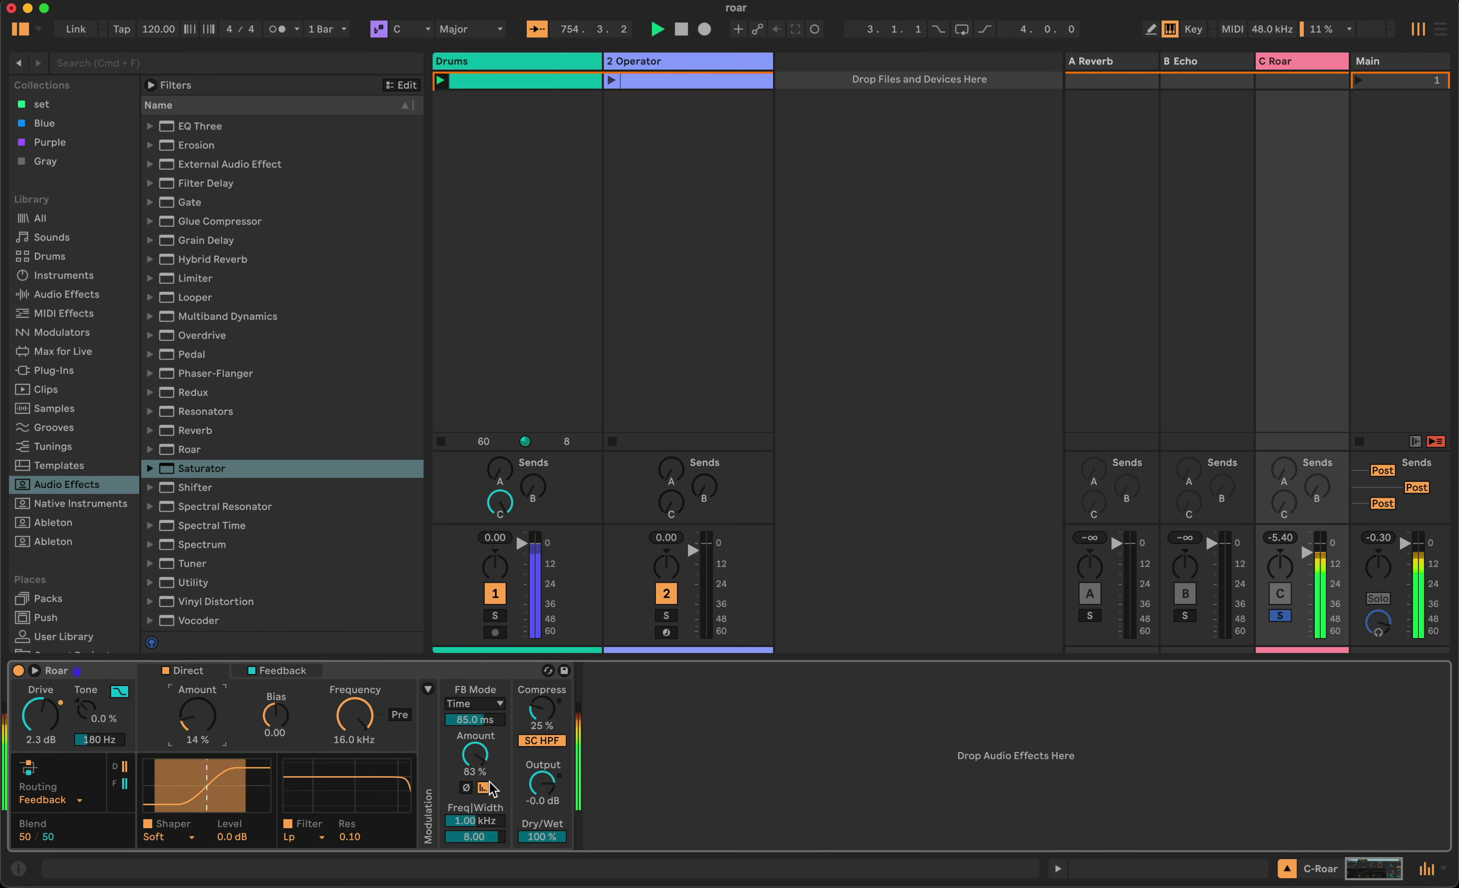
mouse_move(481, 720)
left_mouse_down()
mouse_move(481, 758)
mouse_move(481, 746)
left_mouse_up()
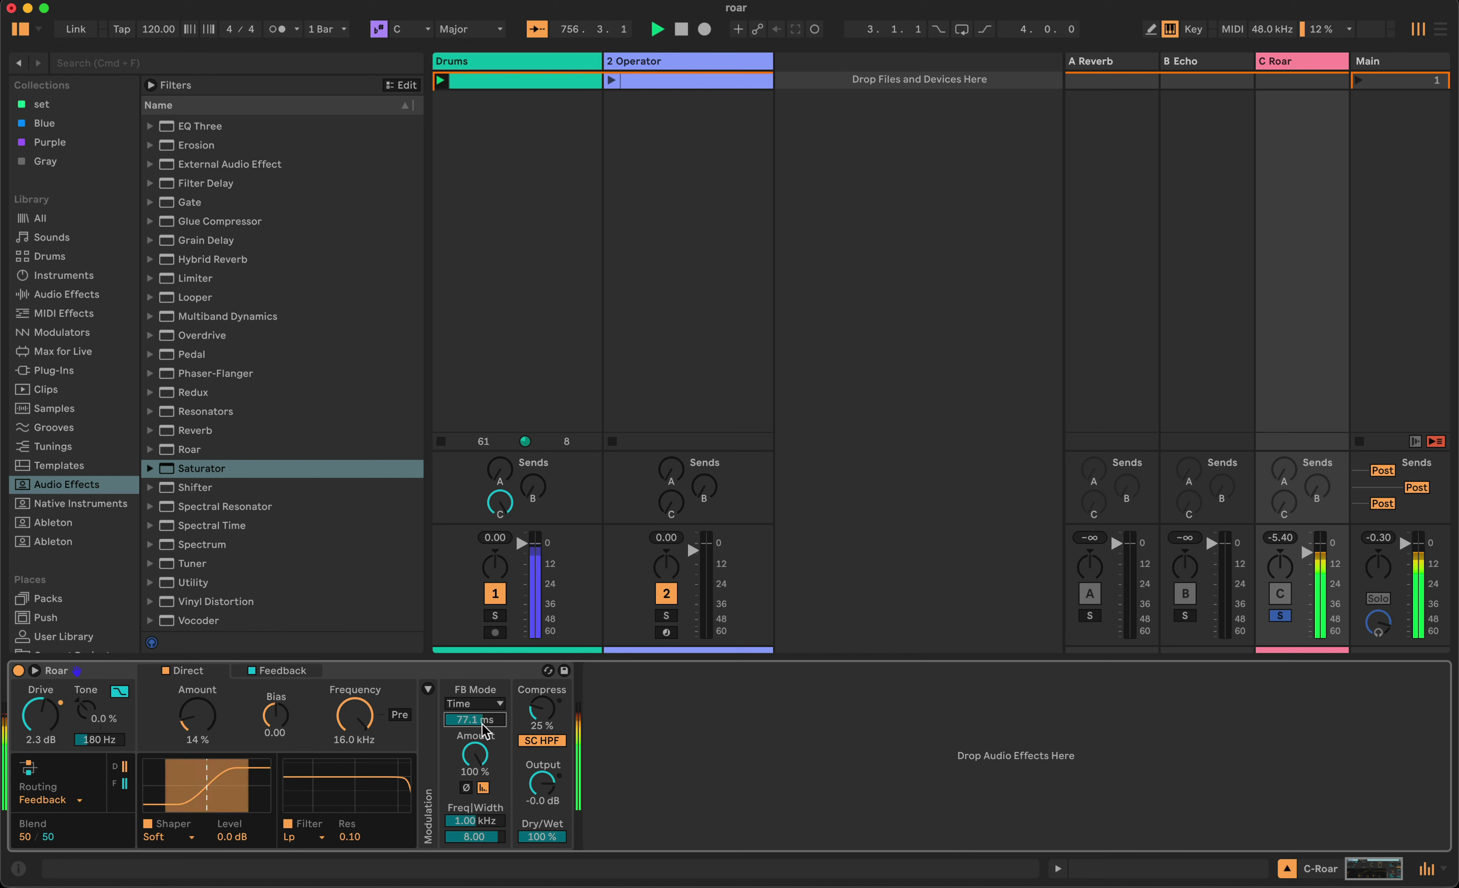
Set Roar's feedback mode to Synced at 1/8 and take return C out of solo.
left_click(477, 704)
left_click(476, 715)
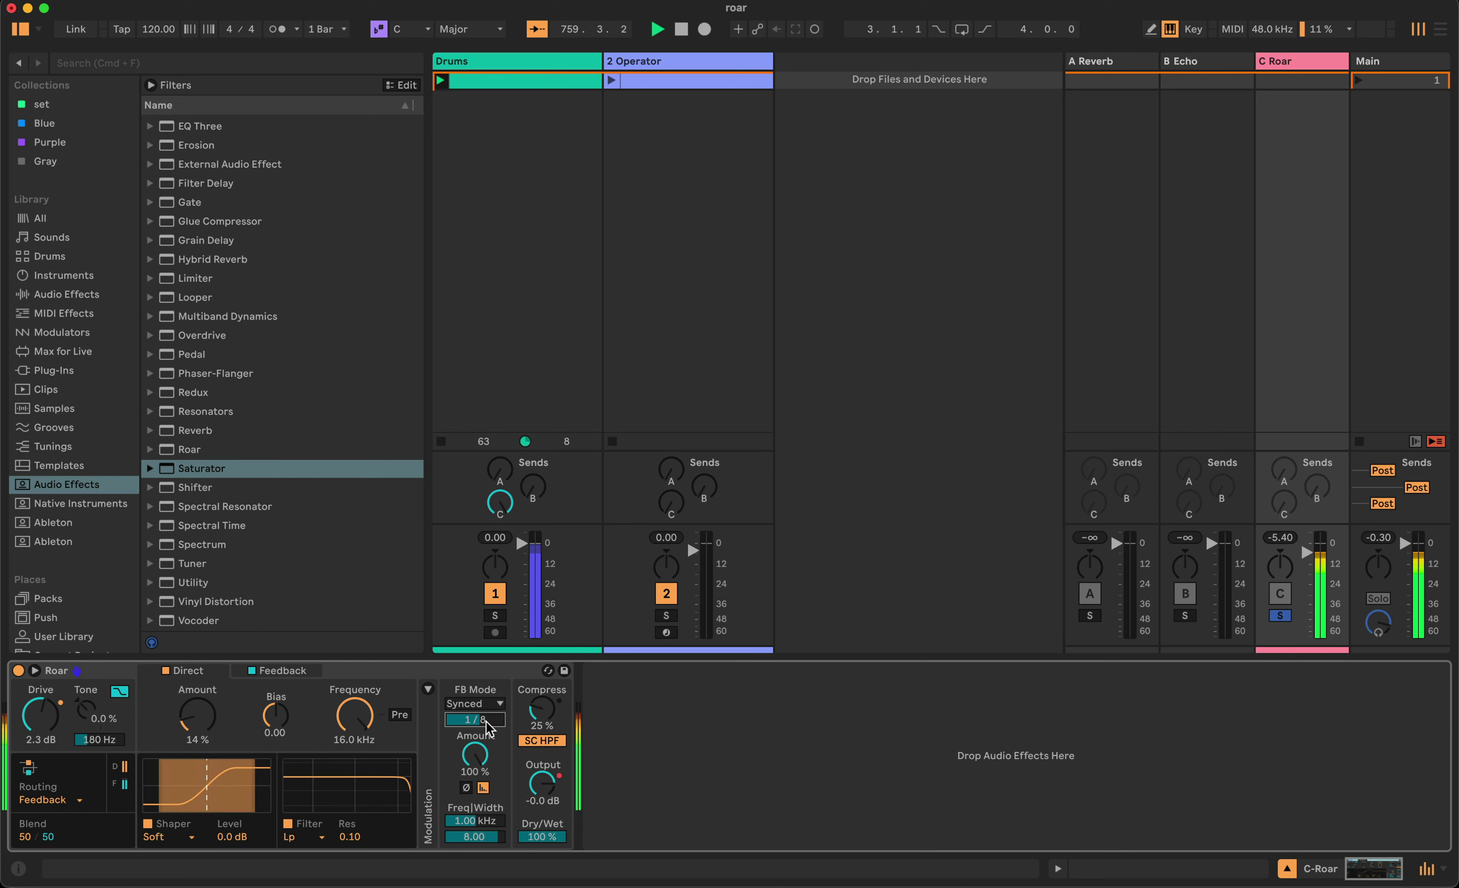
left_click(1280, 616)
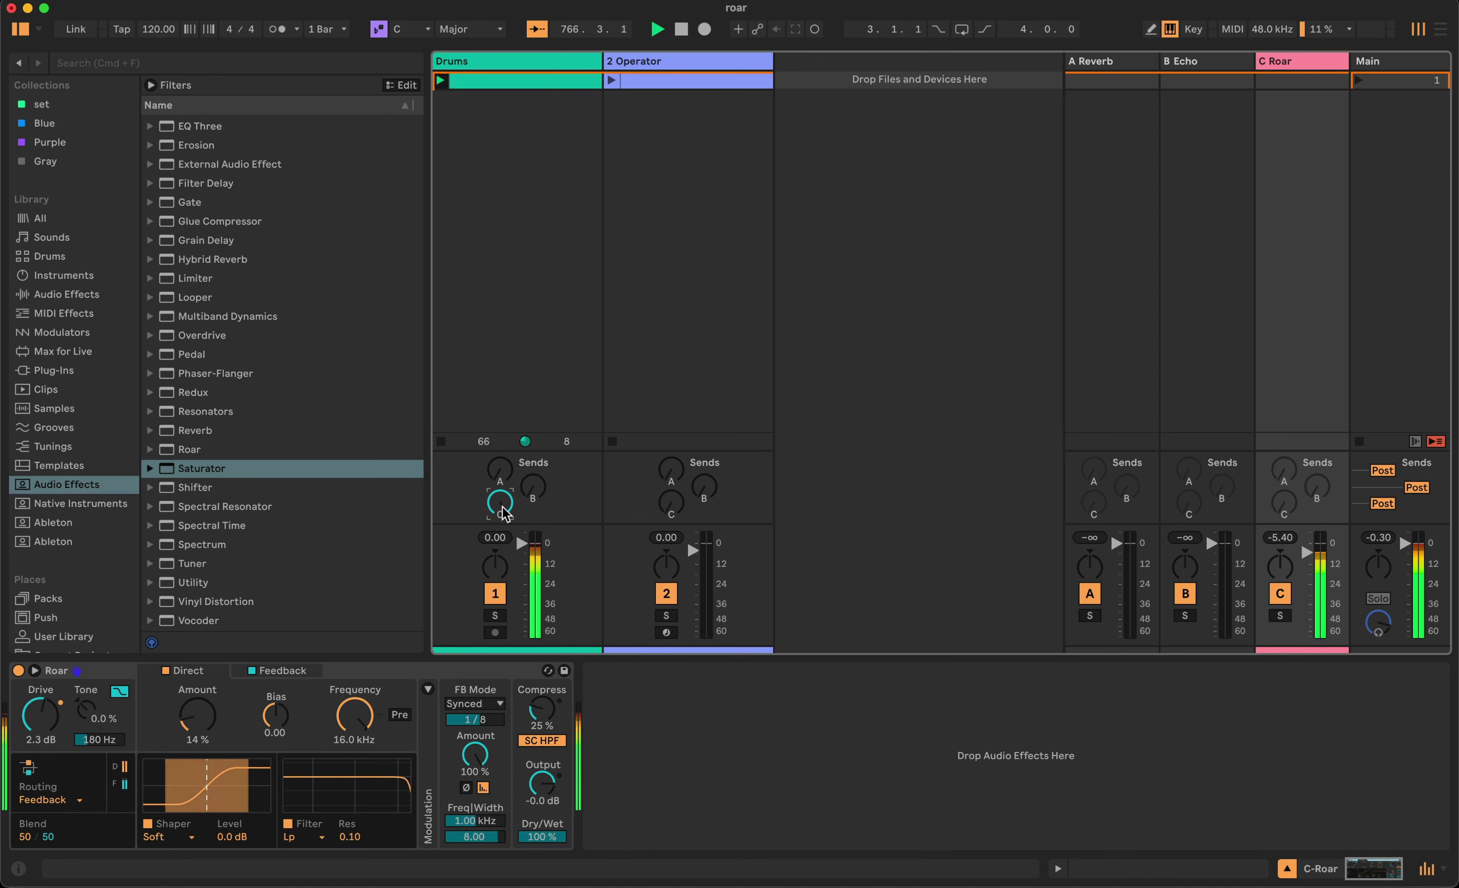
Stop the Drums clip and launch the clip on the Operator track.
left_click(441, 441)
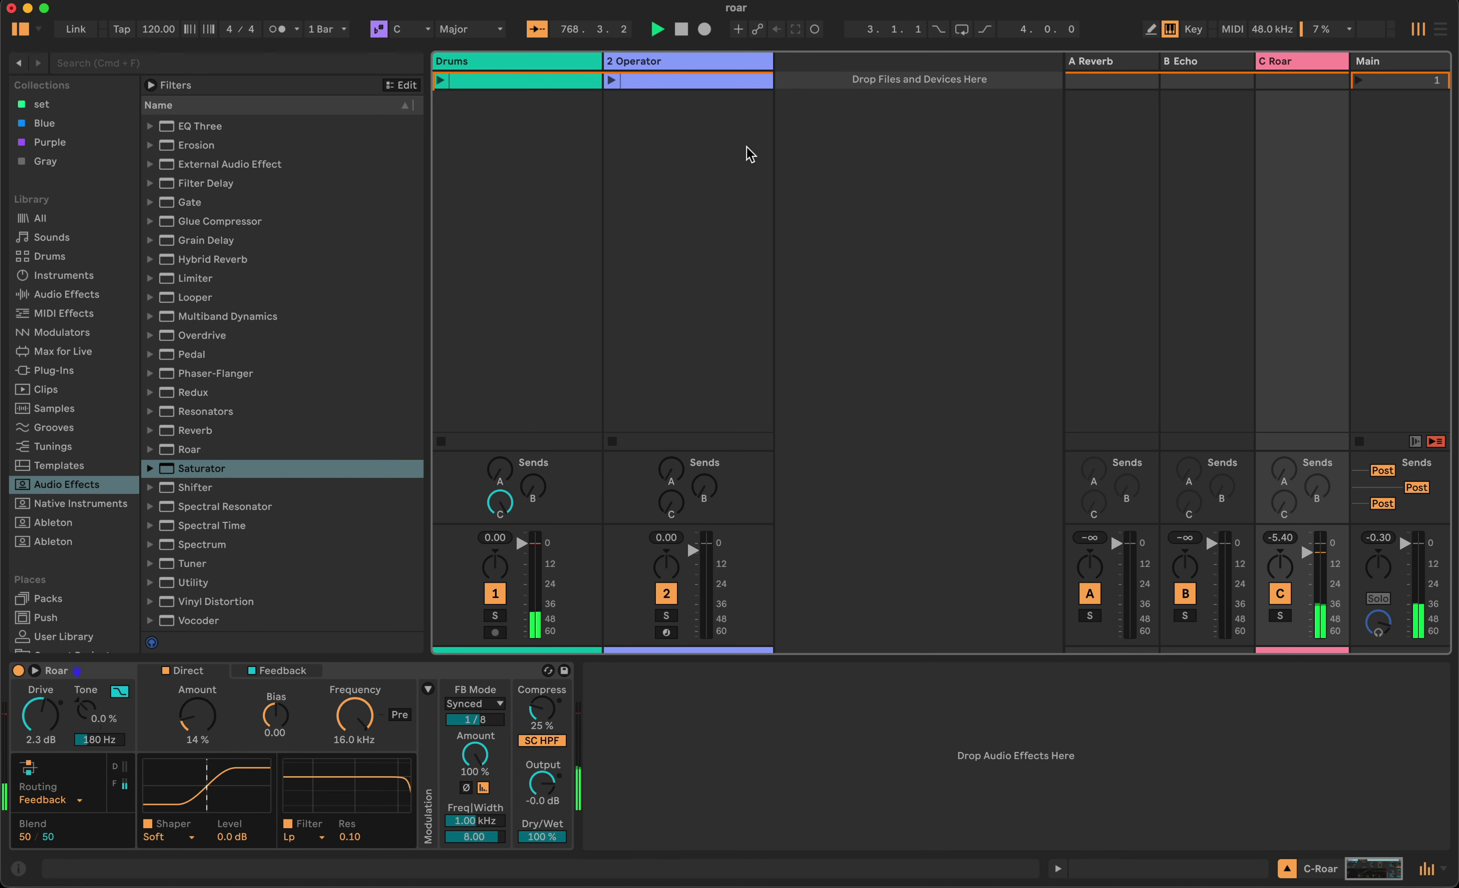
left_click(656, 62)
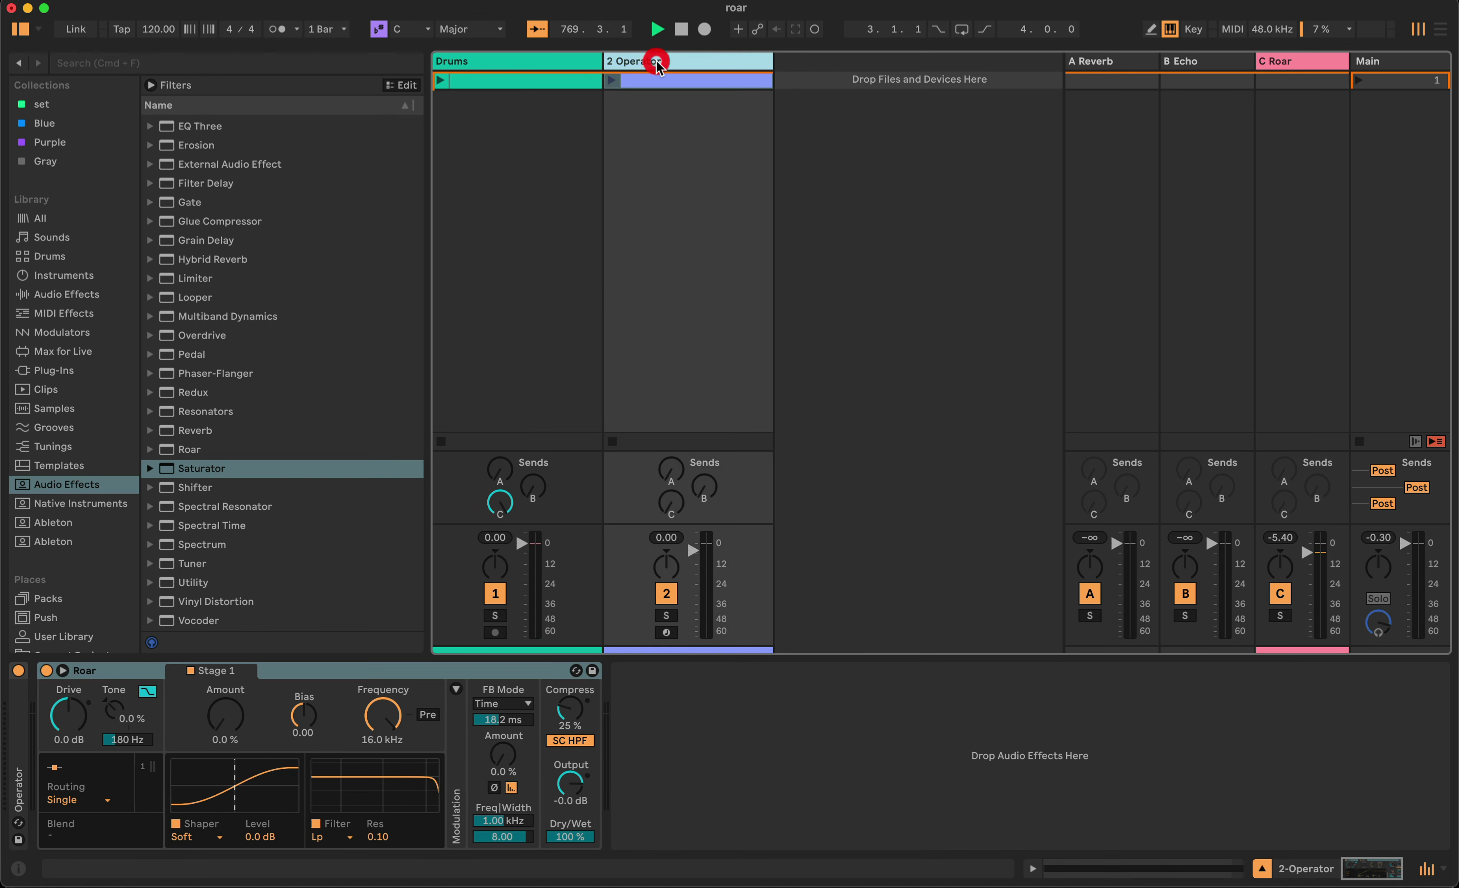
left_click(642, 84)
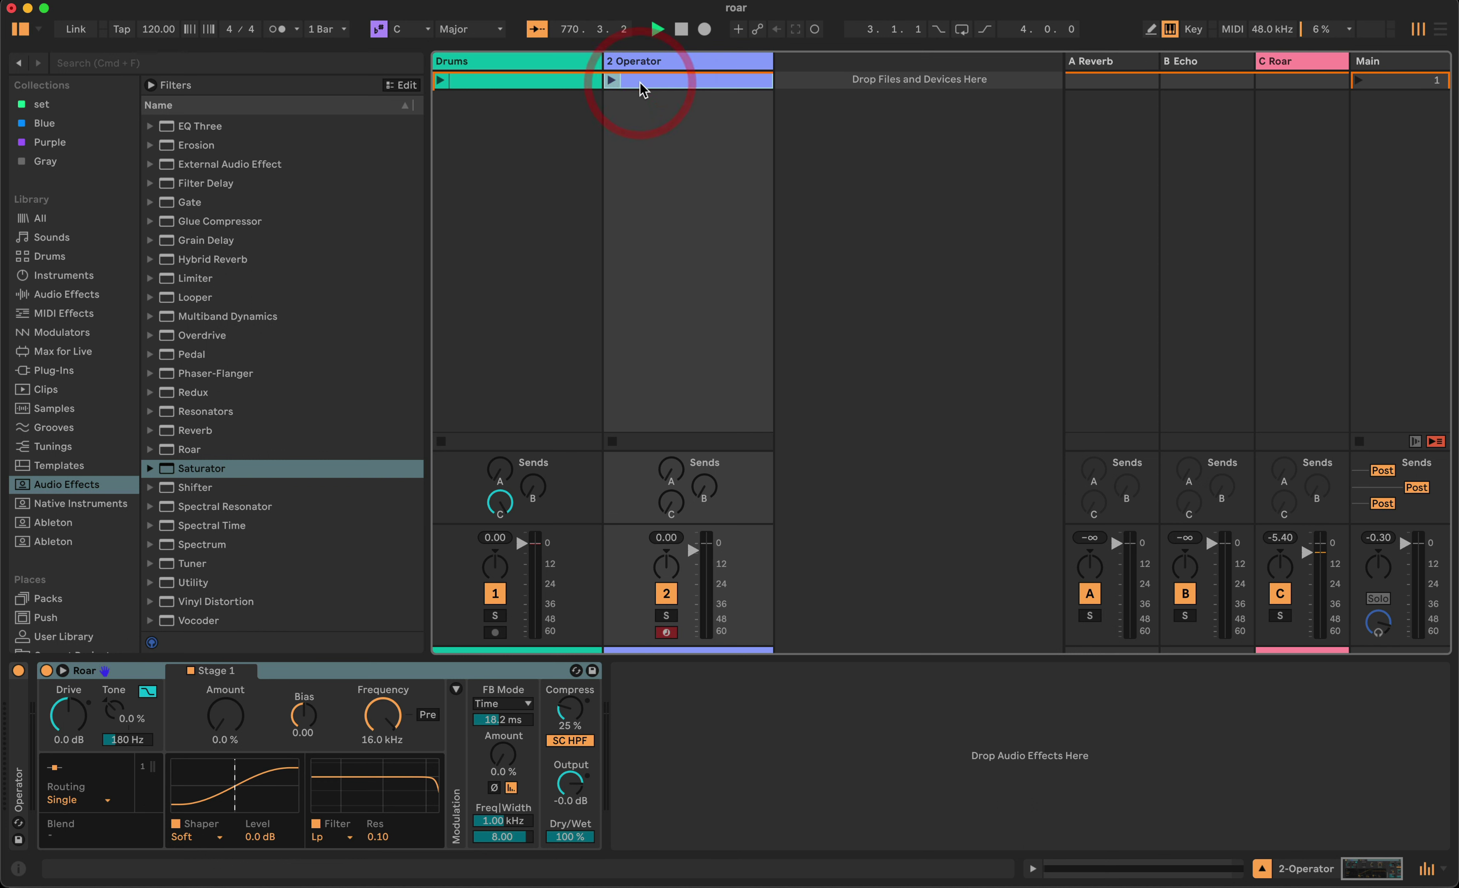
left_click(611, 80)
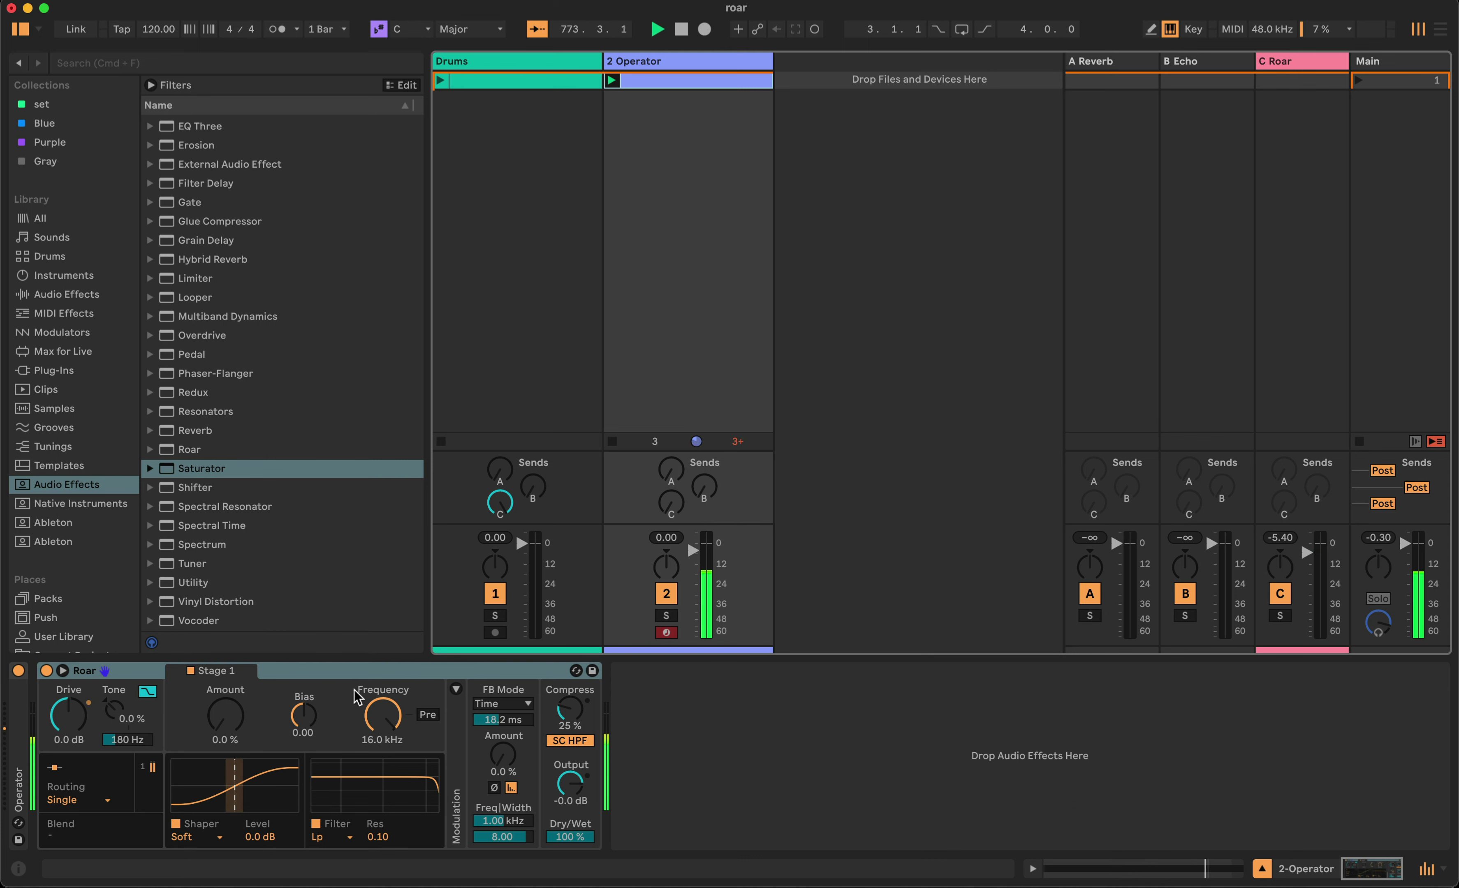
Show the modulation matrix of the Operator track's Roar and expand the device to its full view.
left_click(332, 673)
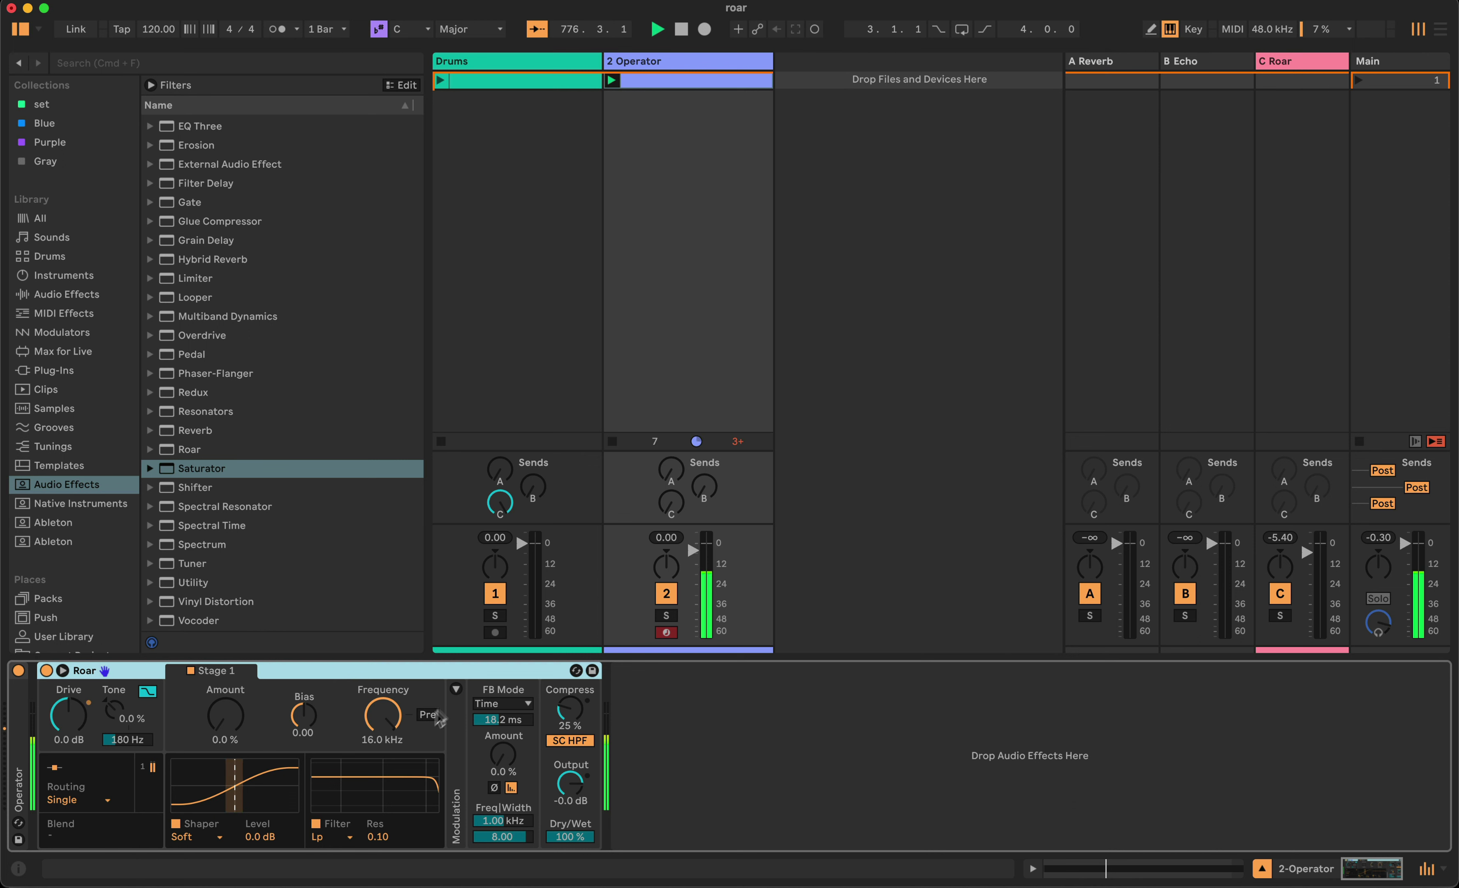
left_click(458, 688)
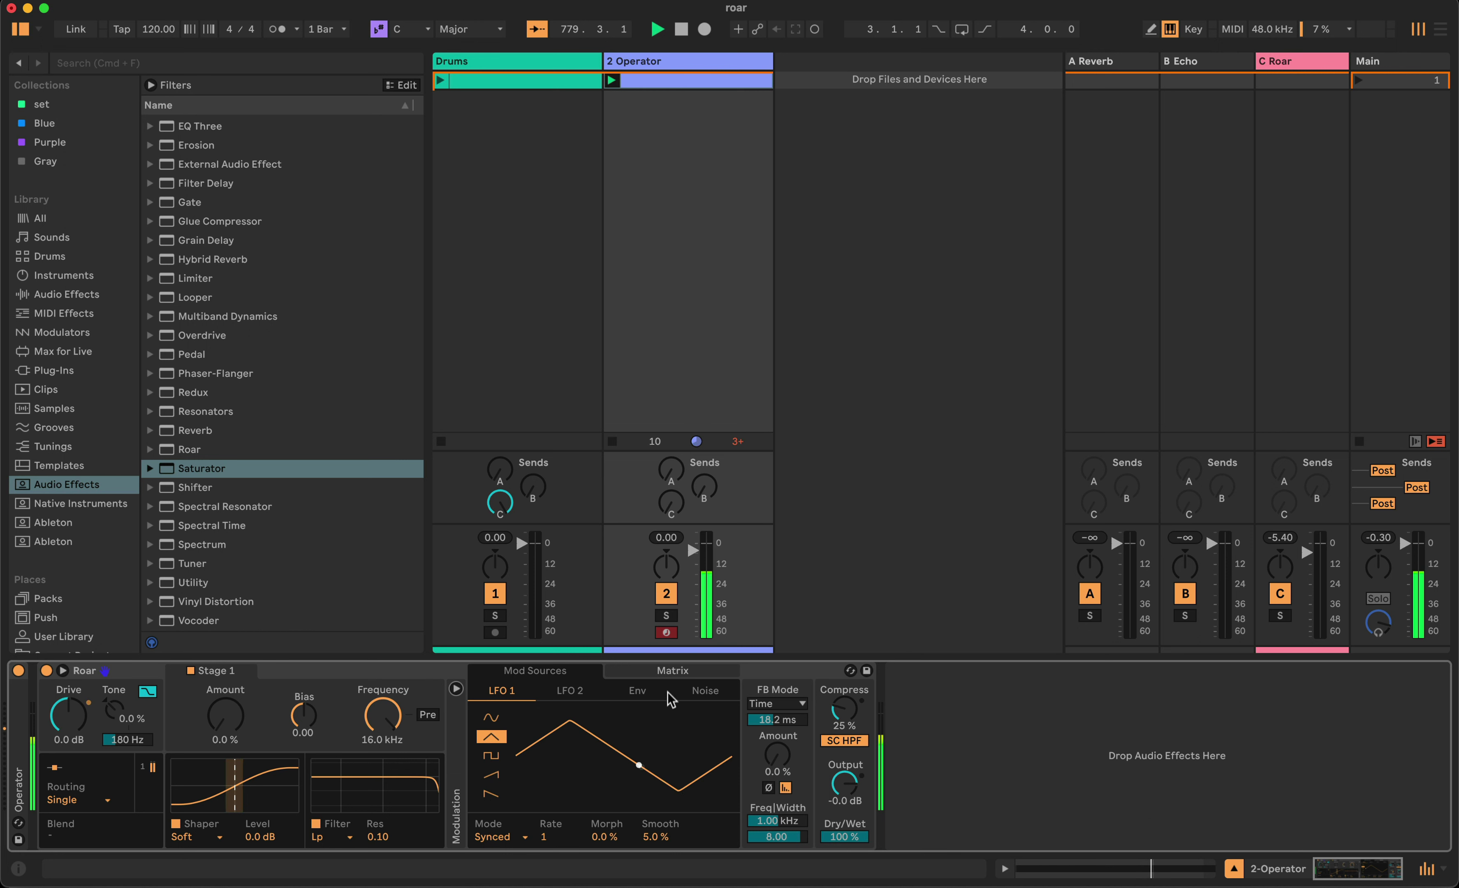
left_click(658, 676)
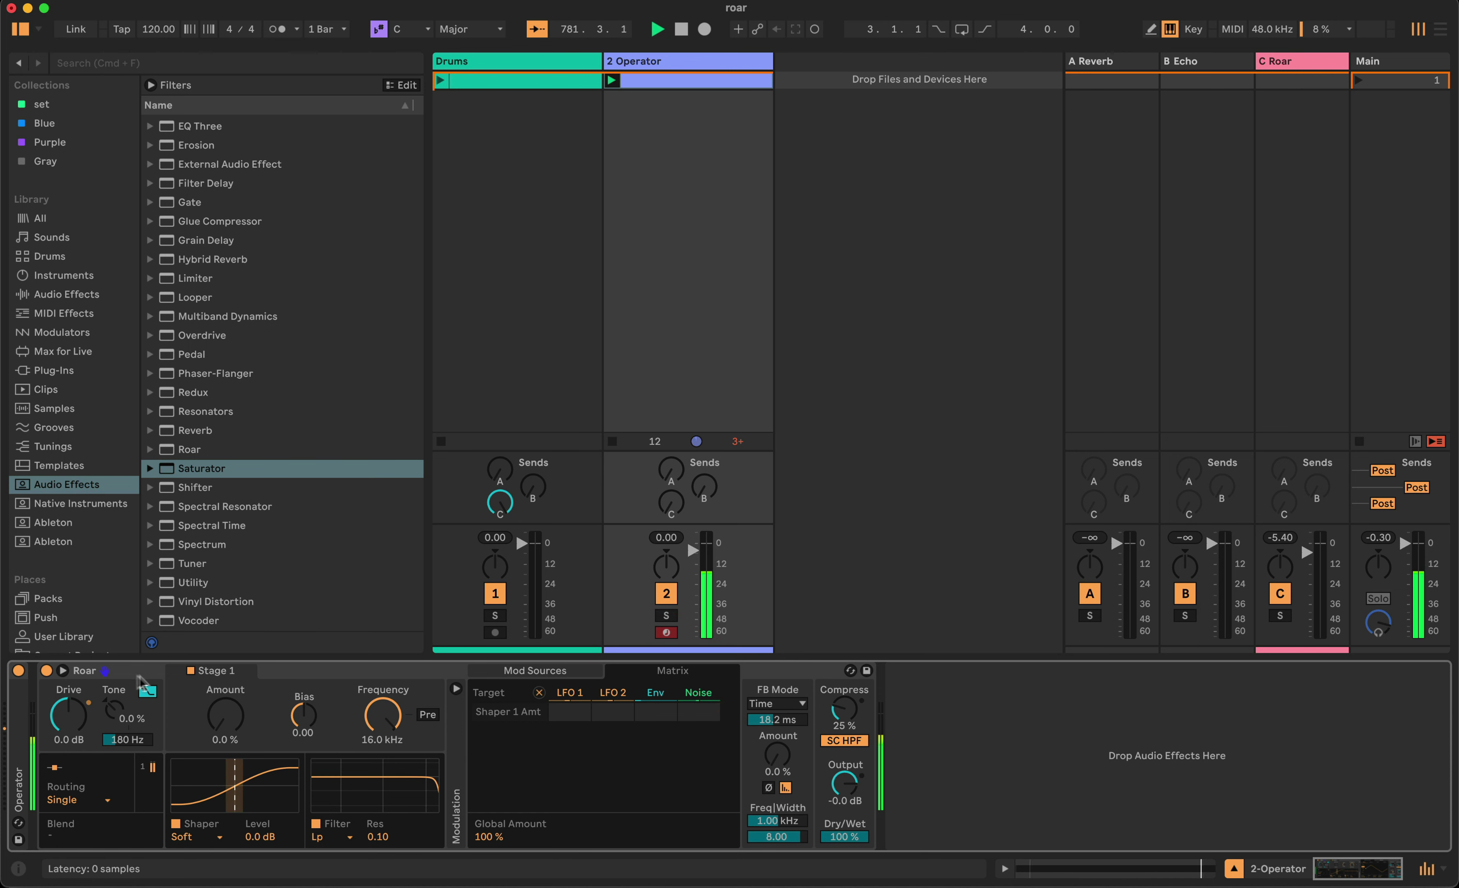
left_click(63, 671)
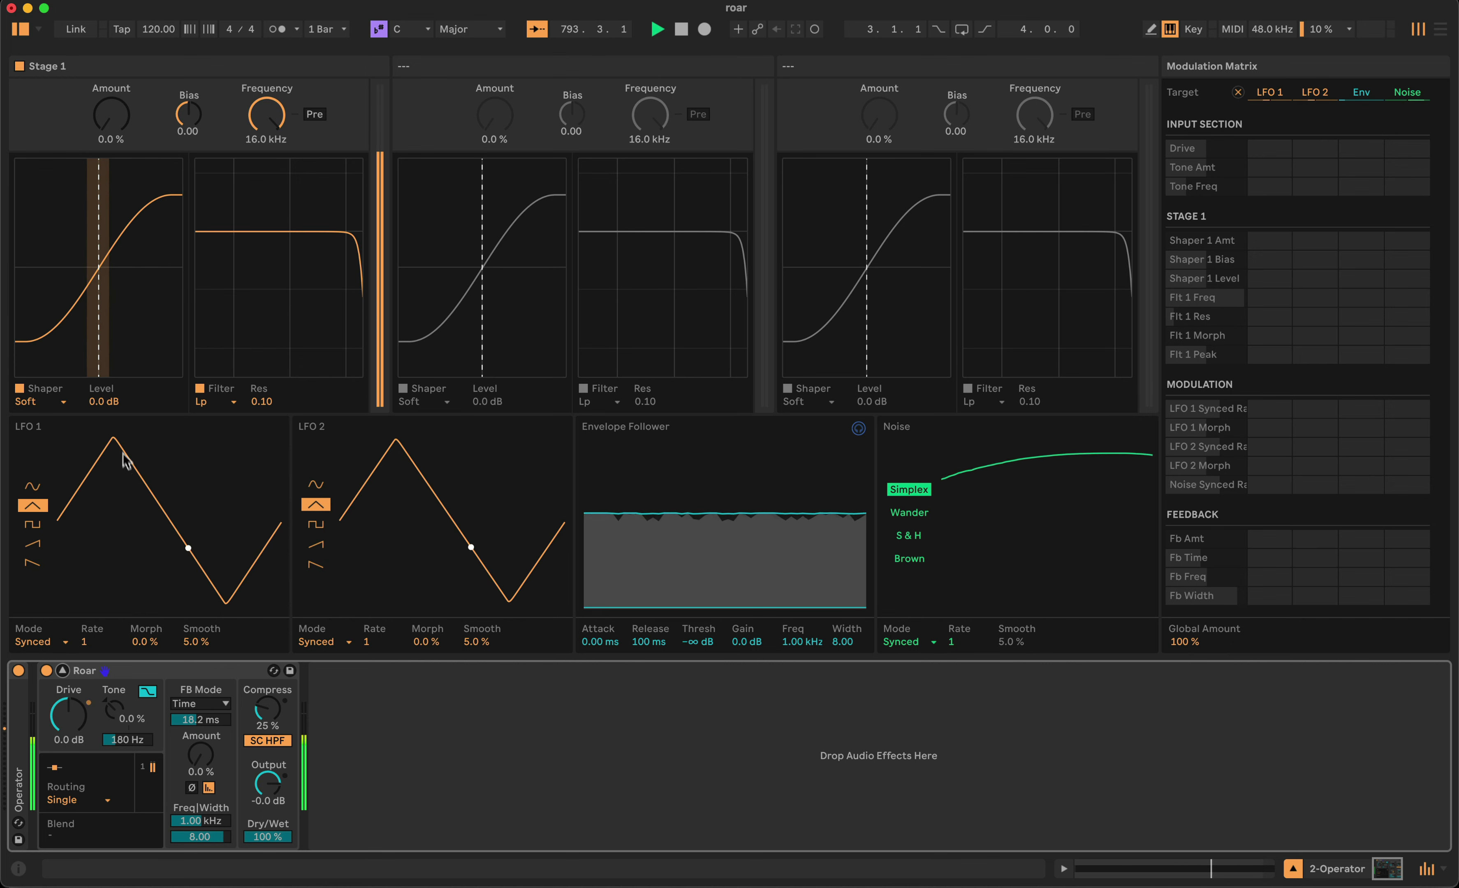
Set the Stage 1 shaper Level to 9.7 dB and modulate Shaper 1 Level from LFO 1 by 45.
left_click_drag(103, 401, 109, 335)
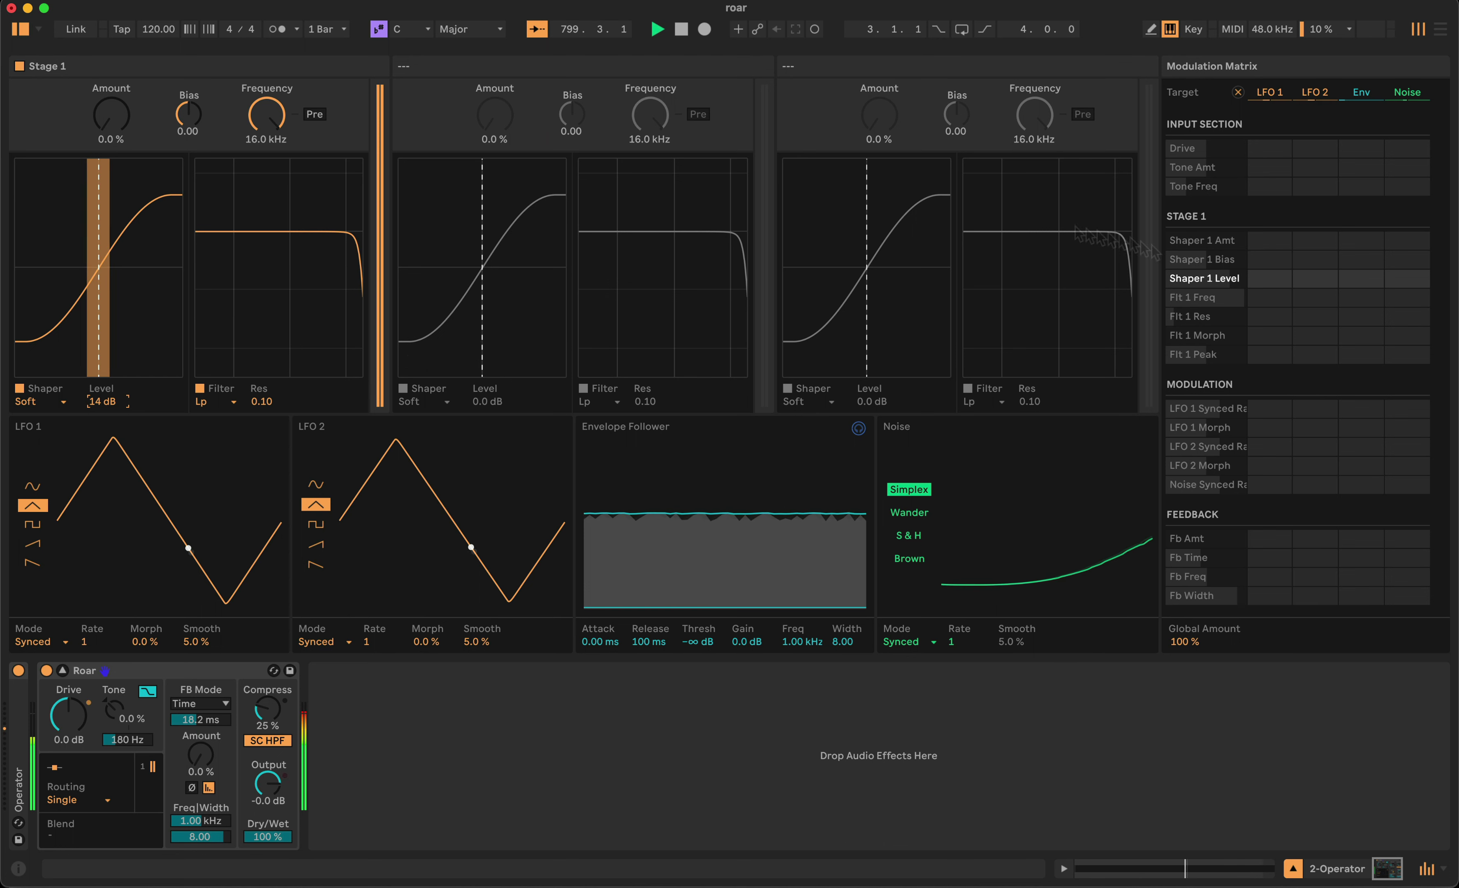
left_click_drag(93, 405, 93, 419)
left_click_drag(1270, 284, 1269, 263)
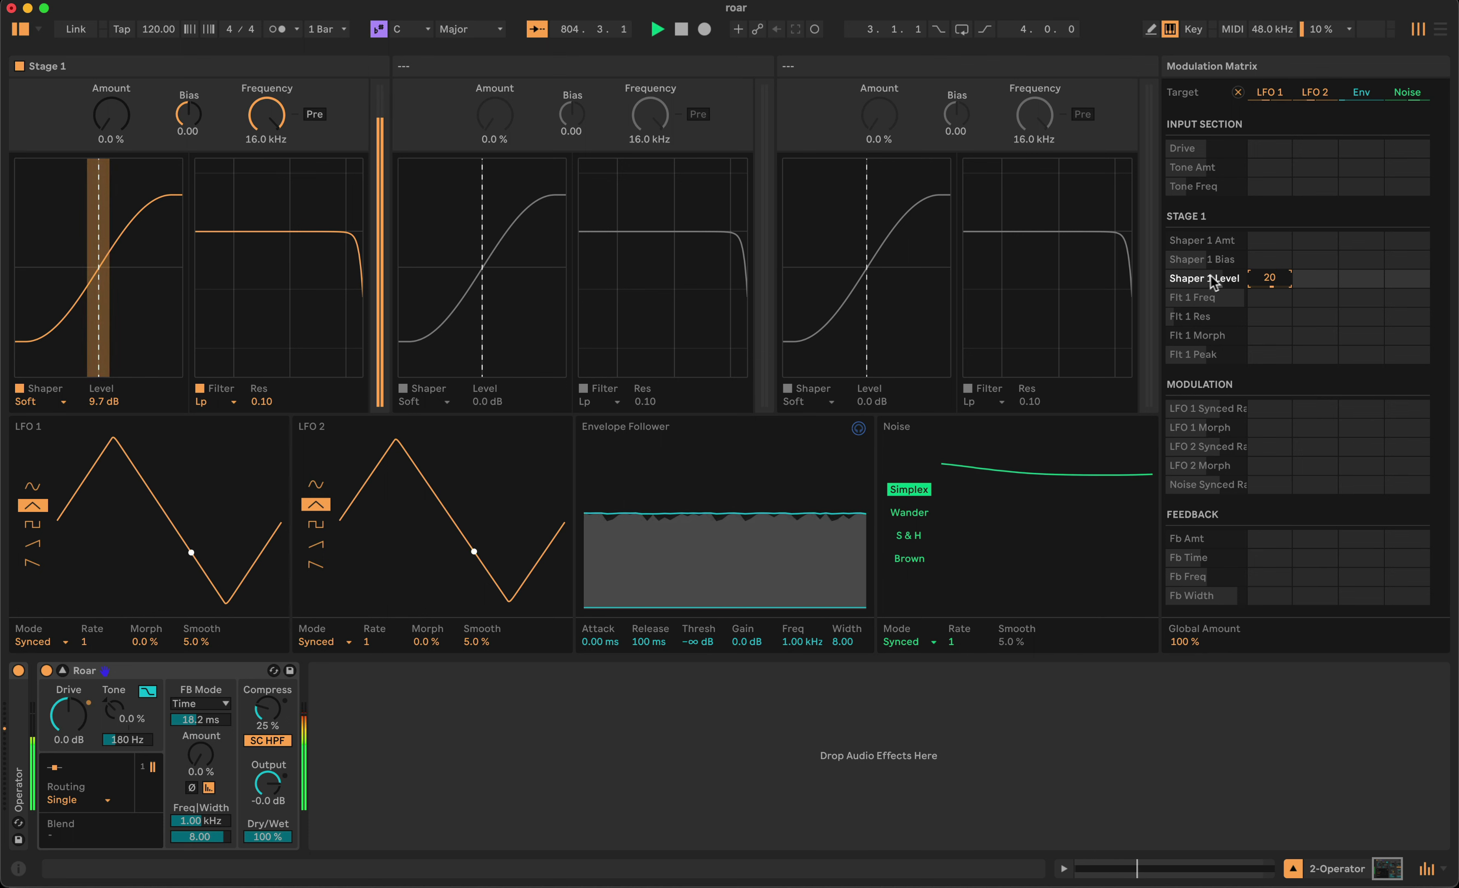
left_click_drag(1274, 278, 1275, 256)
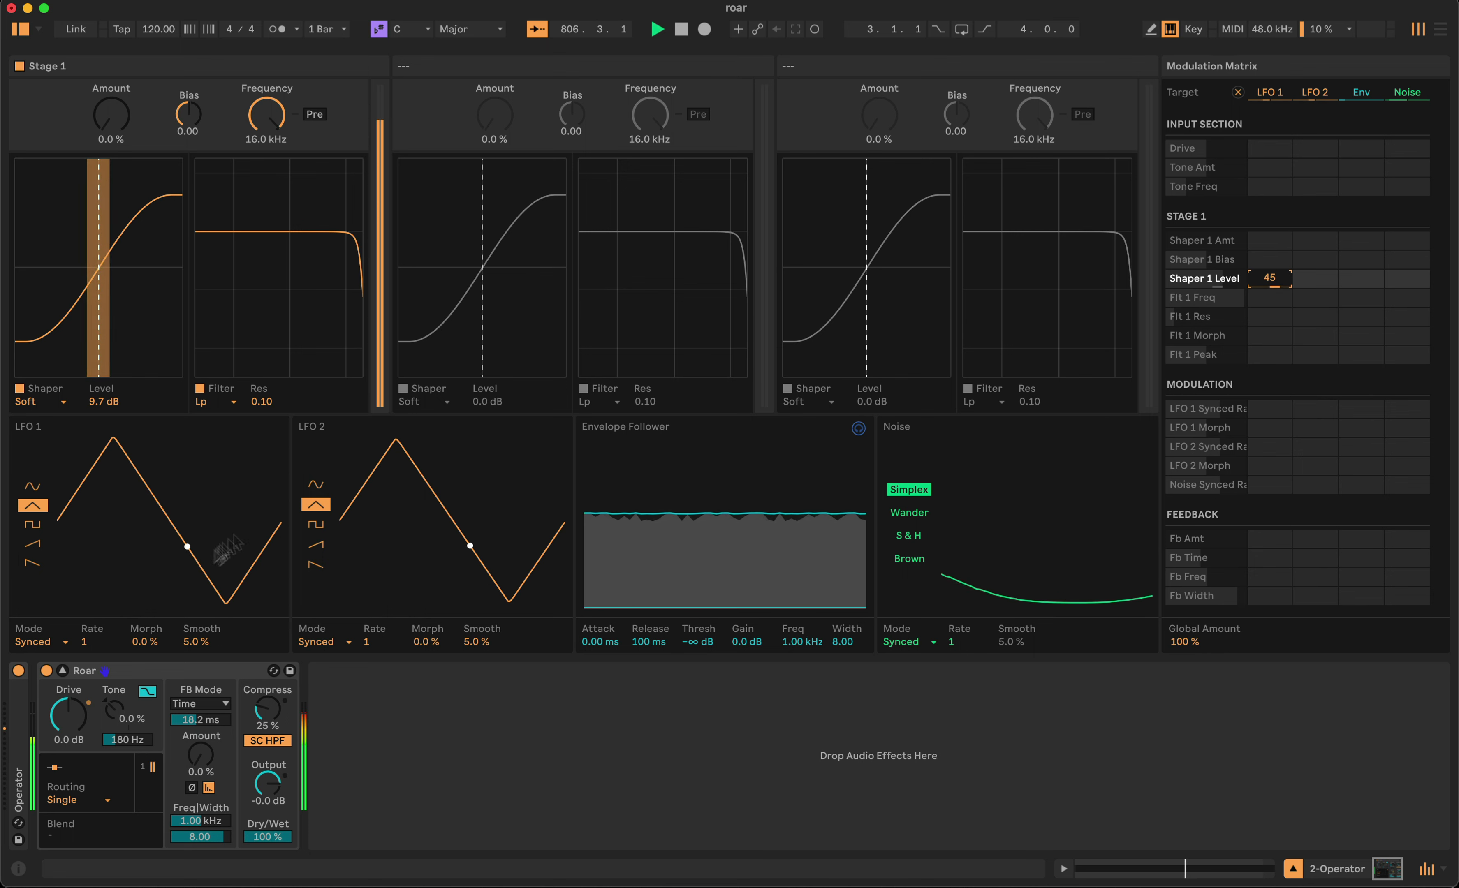
Set LFO 1's rate to 1/2, modulate that rate from LFO 2 by 70, and make LFO 2 a sine wave at 1/2.
mouse_move(88, 645)
left_mouse_down()
mouse_move(87, 662)
mouse_move(97, 641)
left_mouse_up()
left_click_drag(1311, 410, 1310, 369)
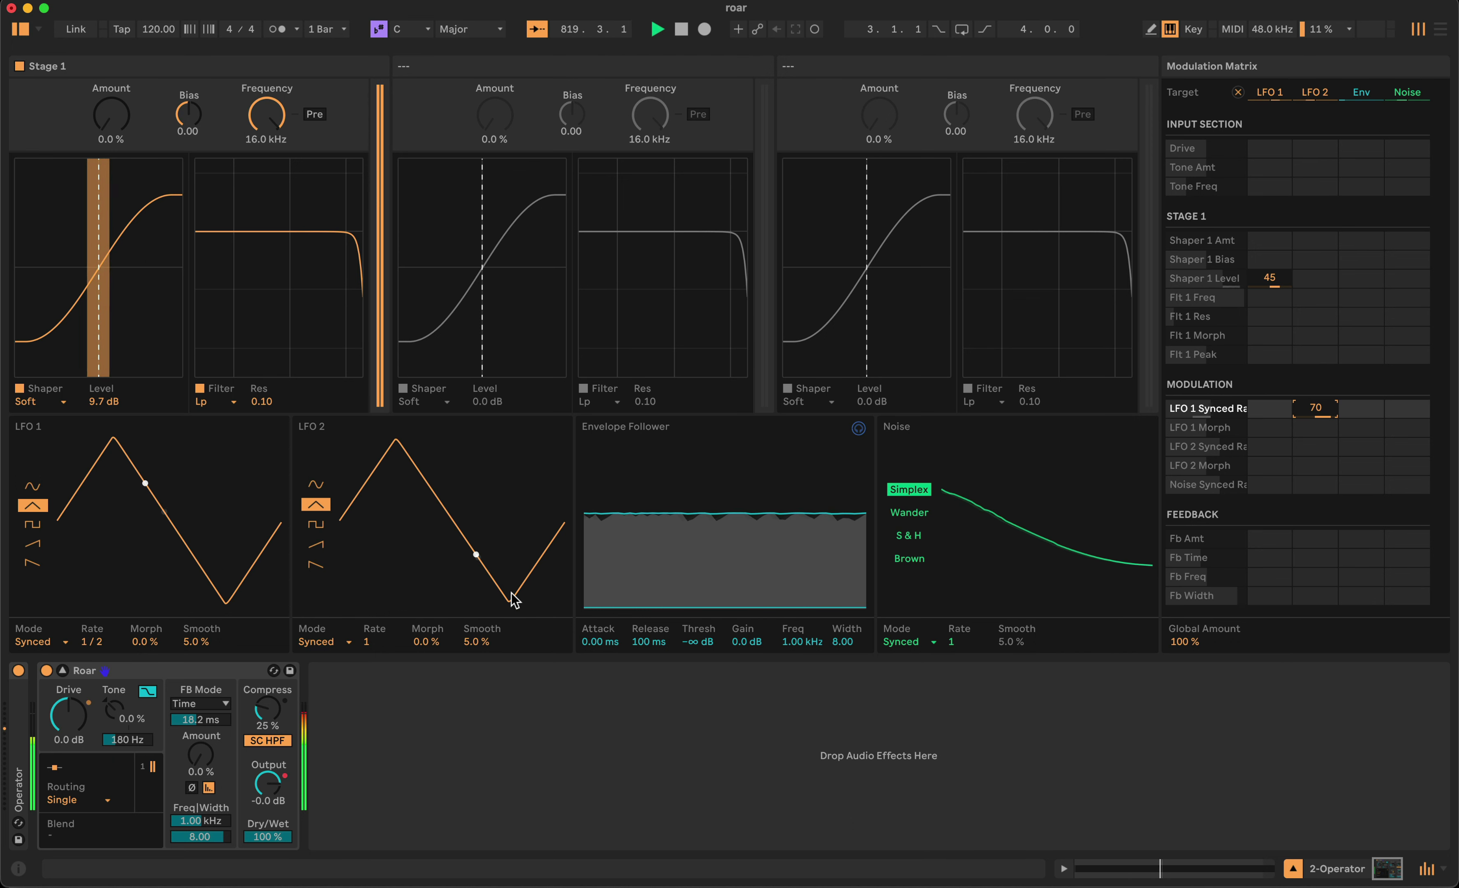
left_click(315, 485)
left_click_drag(374, 644, 374, 654)
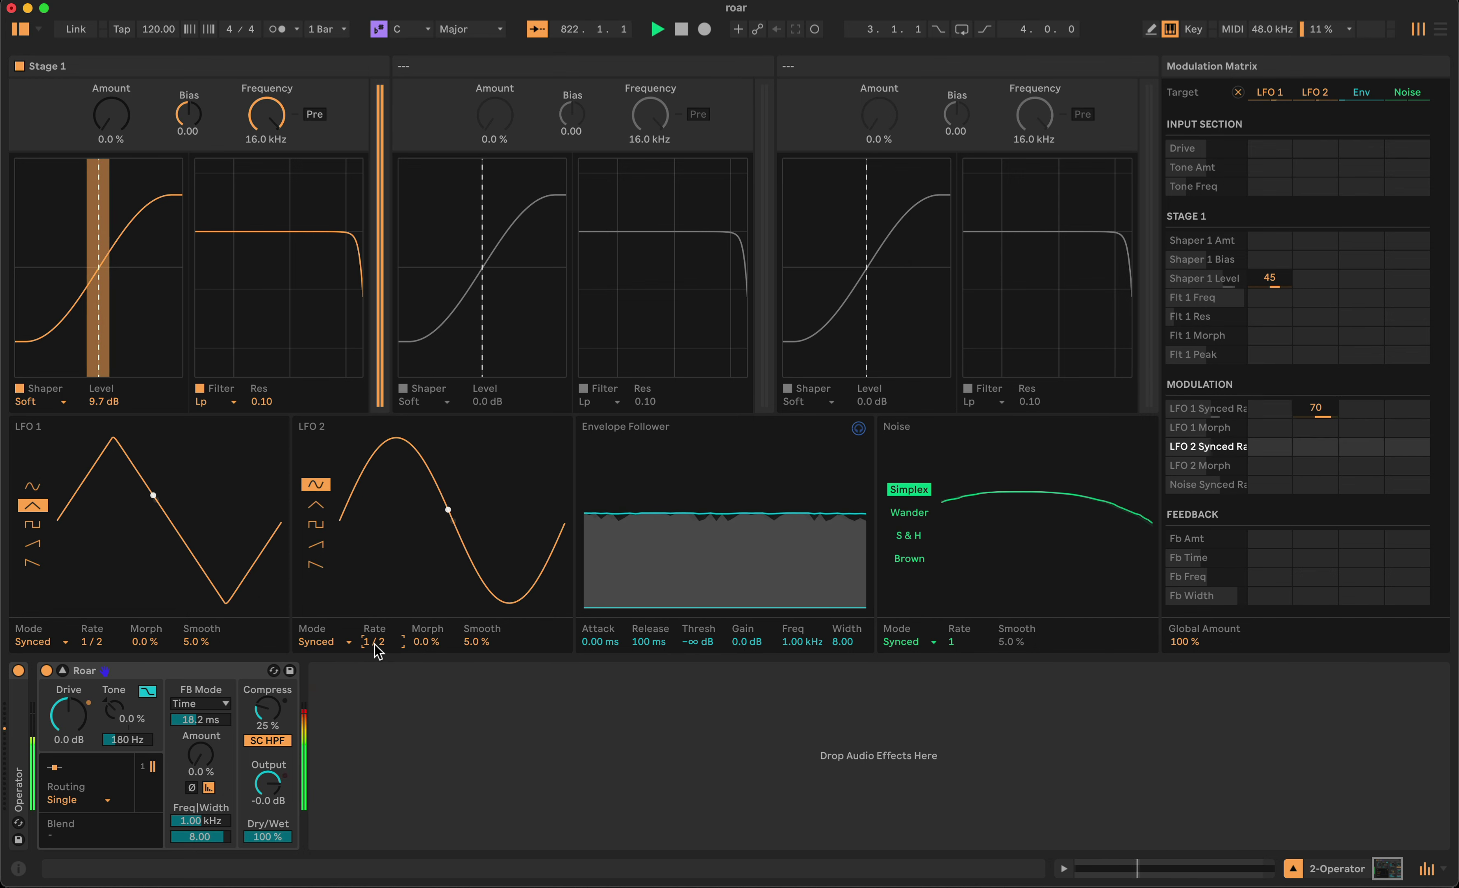
Try the rising and falling ramp waveforms and a 1/4 rate on LFO 2, and restore the sine wave at 1/2.
left_click(315, 544)
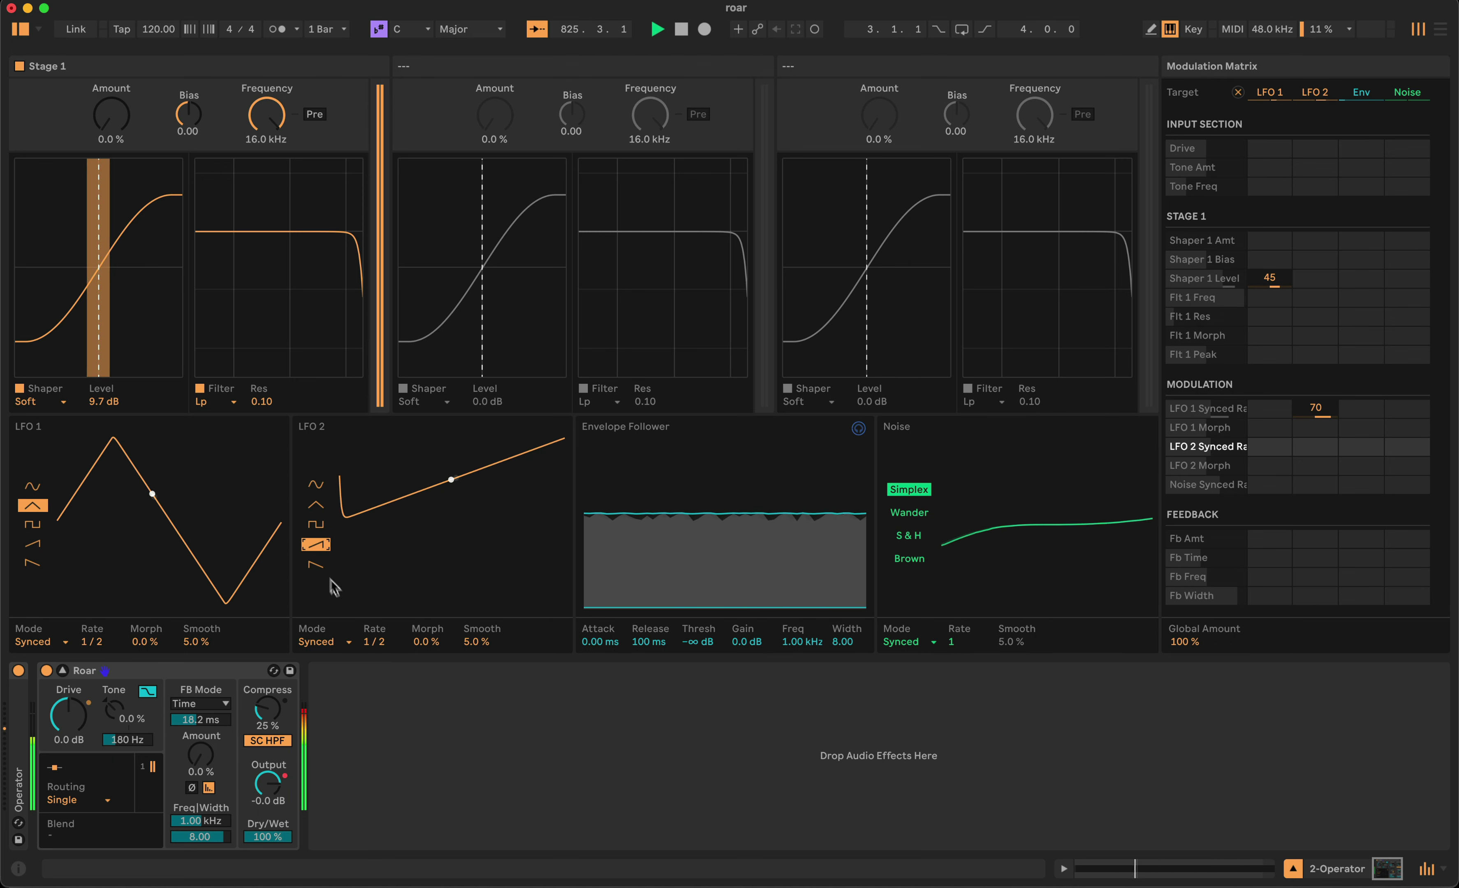
left_click(316, 565)
left_click_drag(378, 642, 377, 652)
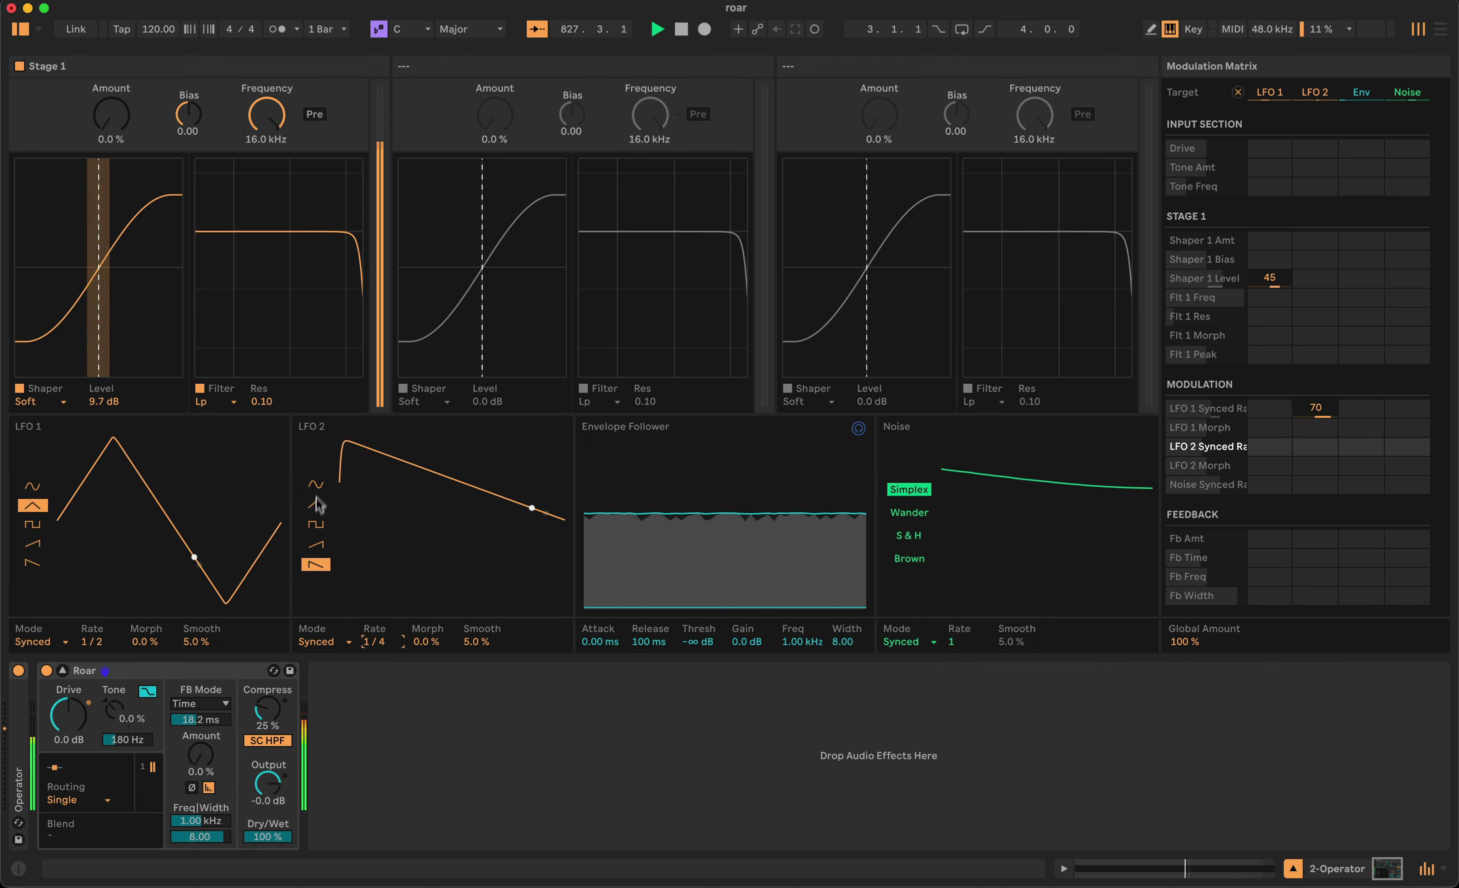
left_click(315, 485)
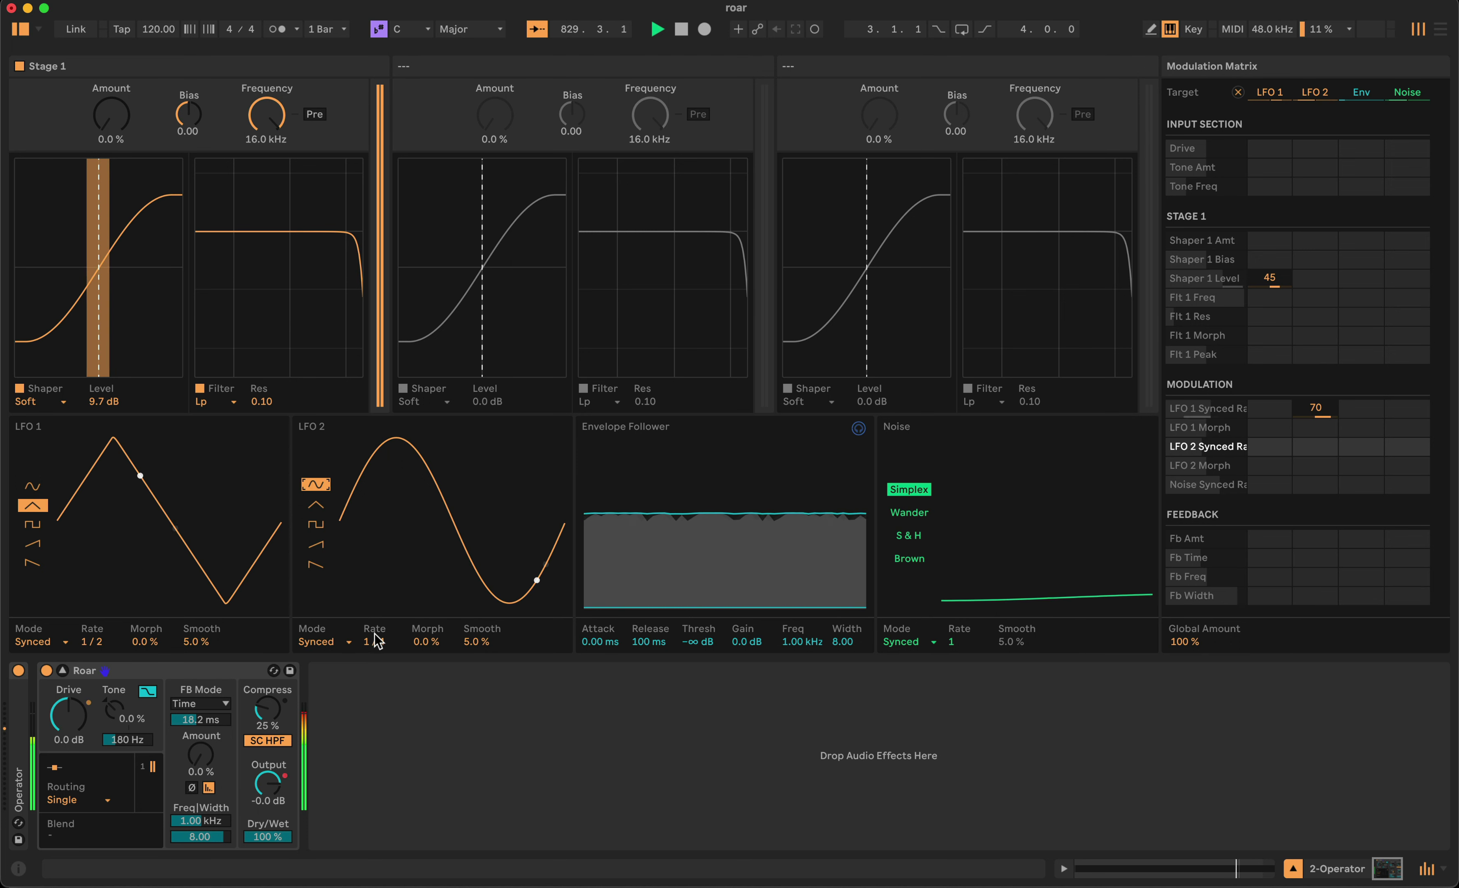
left_click_drag(377, 640, 376, 628)
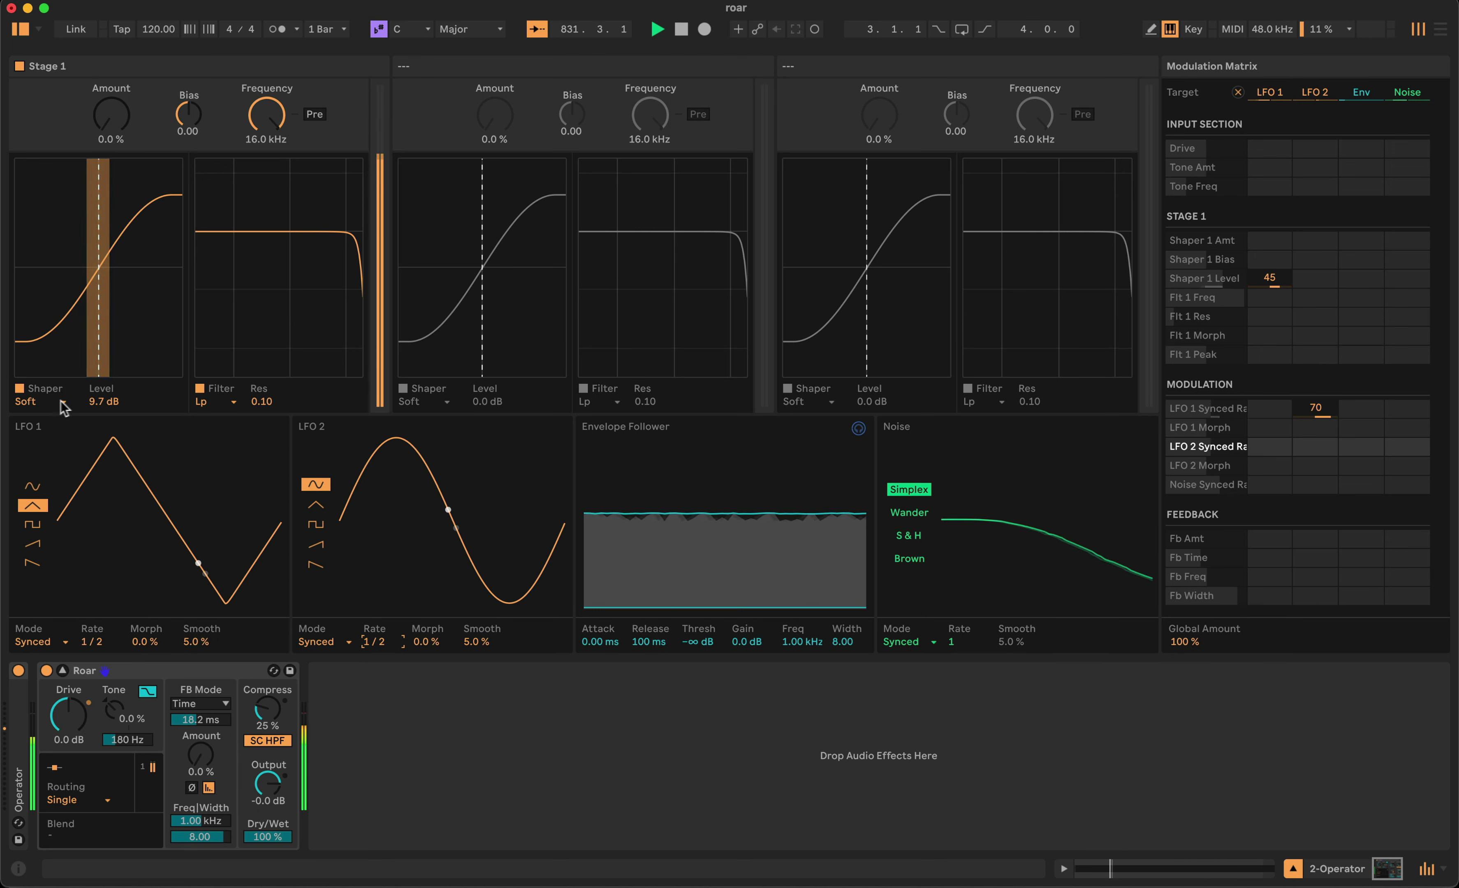
Switch the Stage 1 shaper to Bit Crush, and set the filter frequency to 832 Hz with LFO 2 modulating it by -92.
left_click(29, 402)
left_click(43, 445)
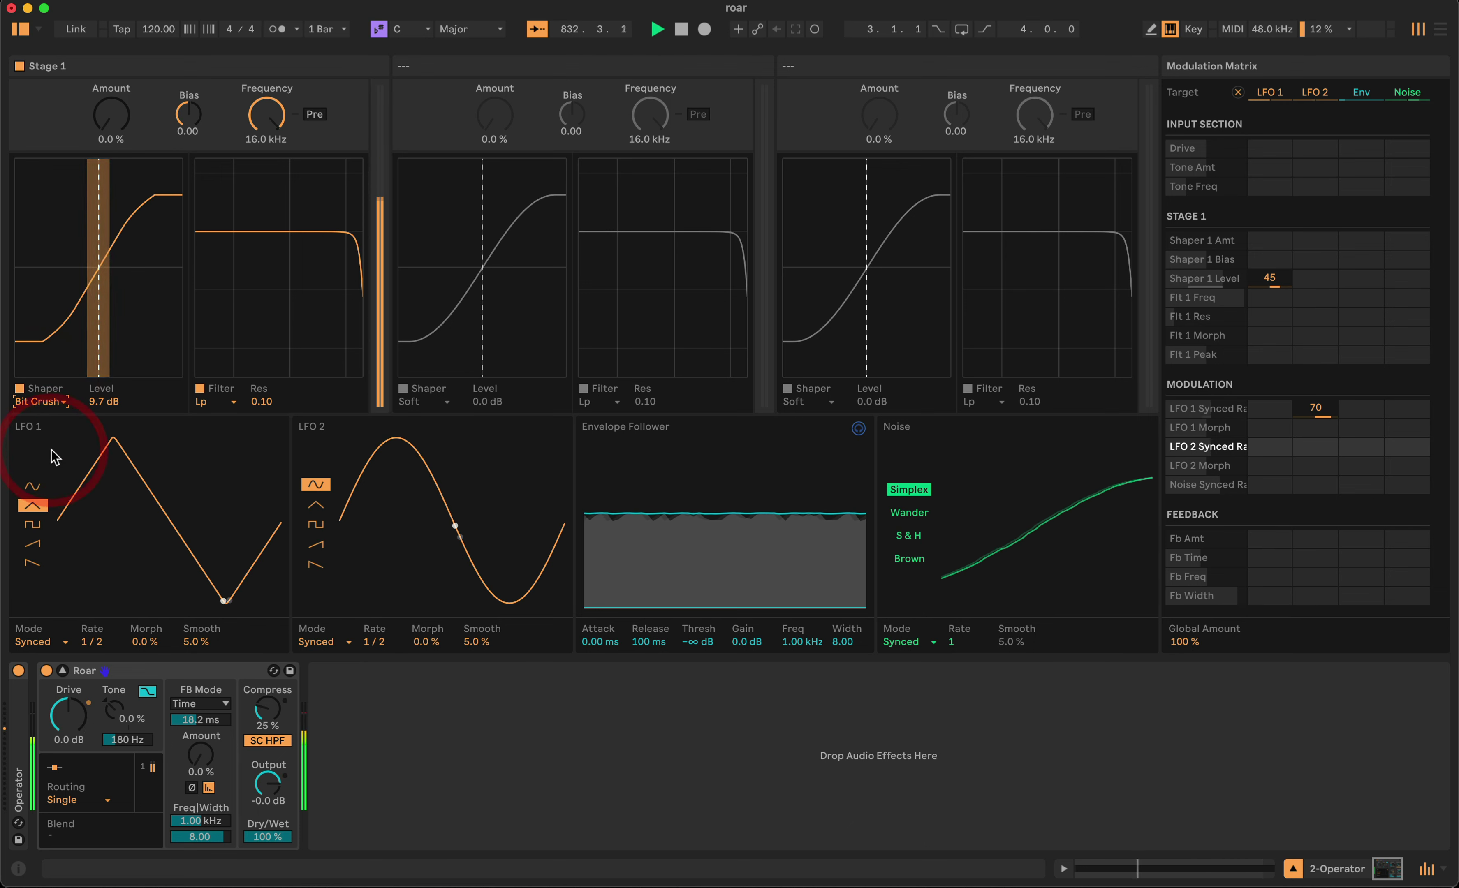
left_click_drag(265, 114, 266, 130)
left_click(1317, 299)
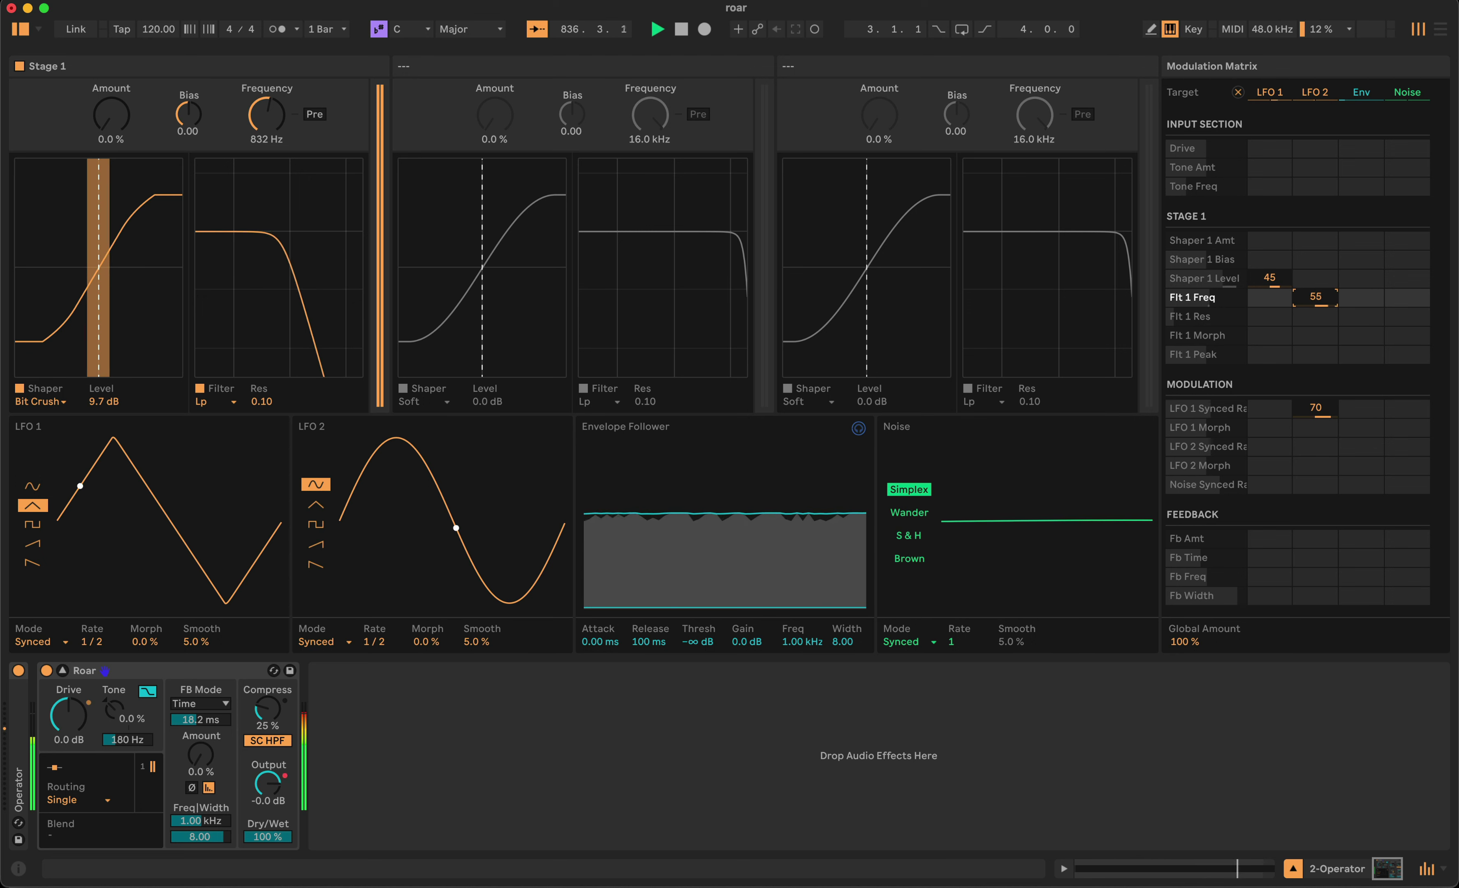
left_click_drag(1316, 300, 1316, 317)
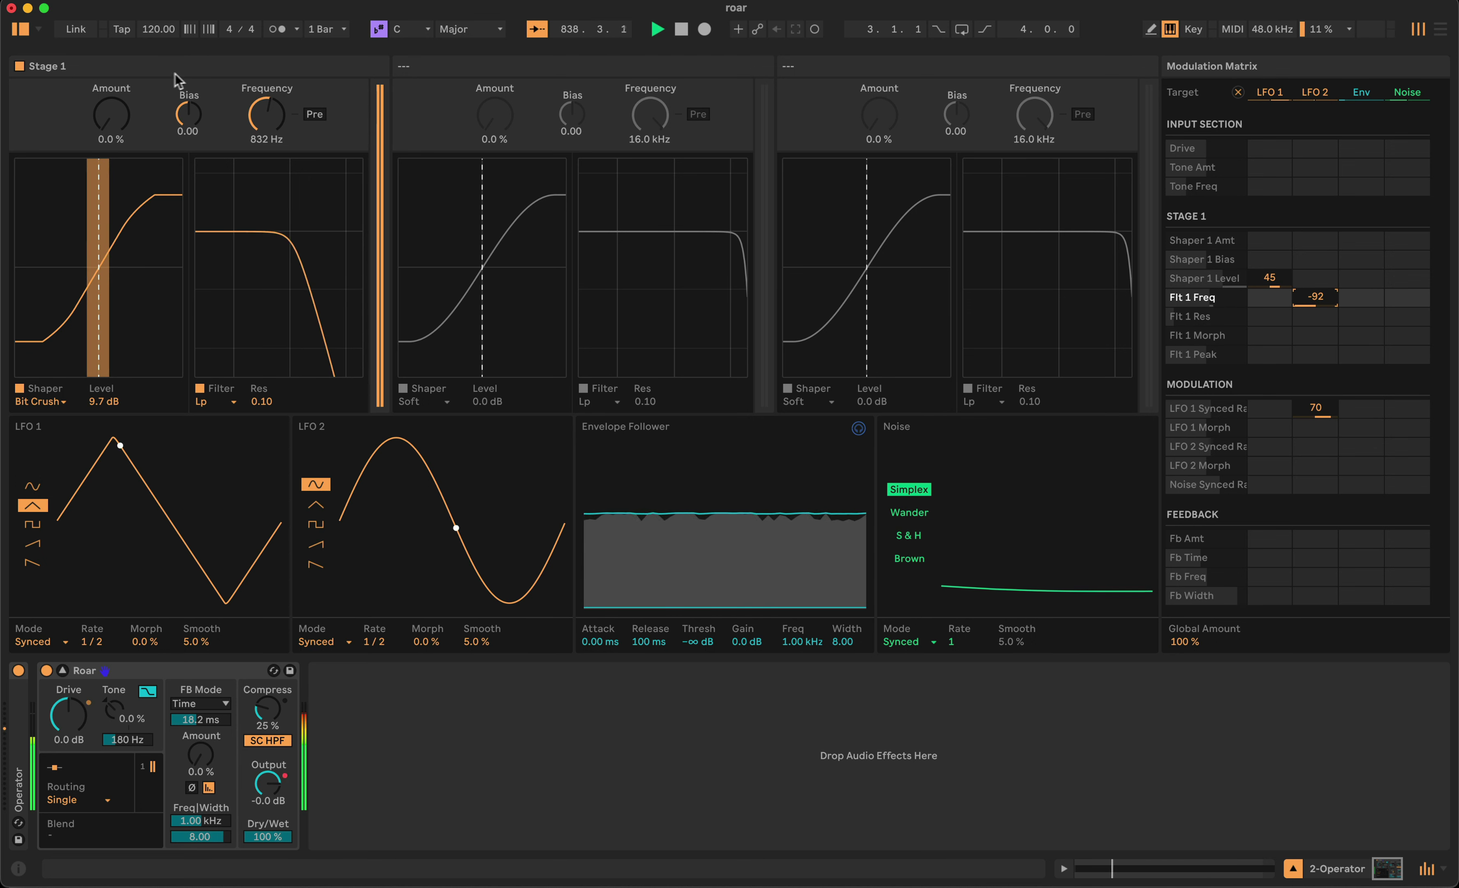
Set the Stage 1 shaper Amount to 14 %, and compare the sound with Roar bypassed and re-enabled.
left_click_drag(111, 114, 110, 103)
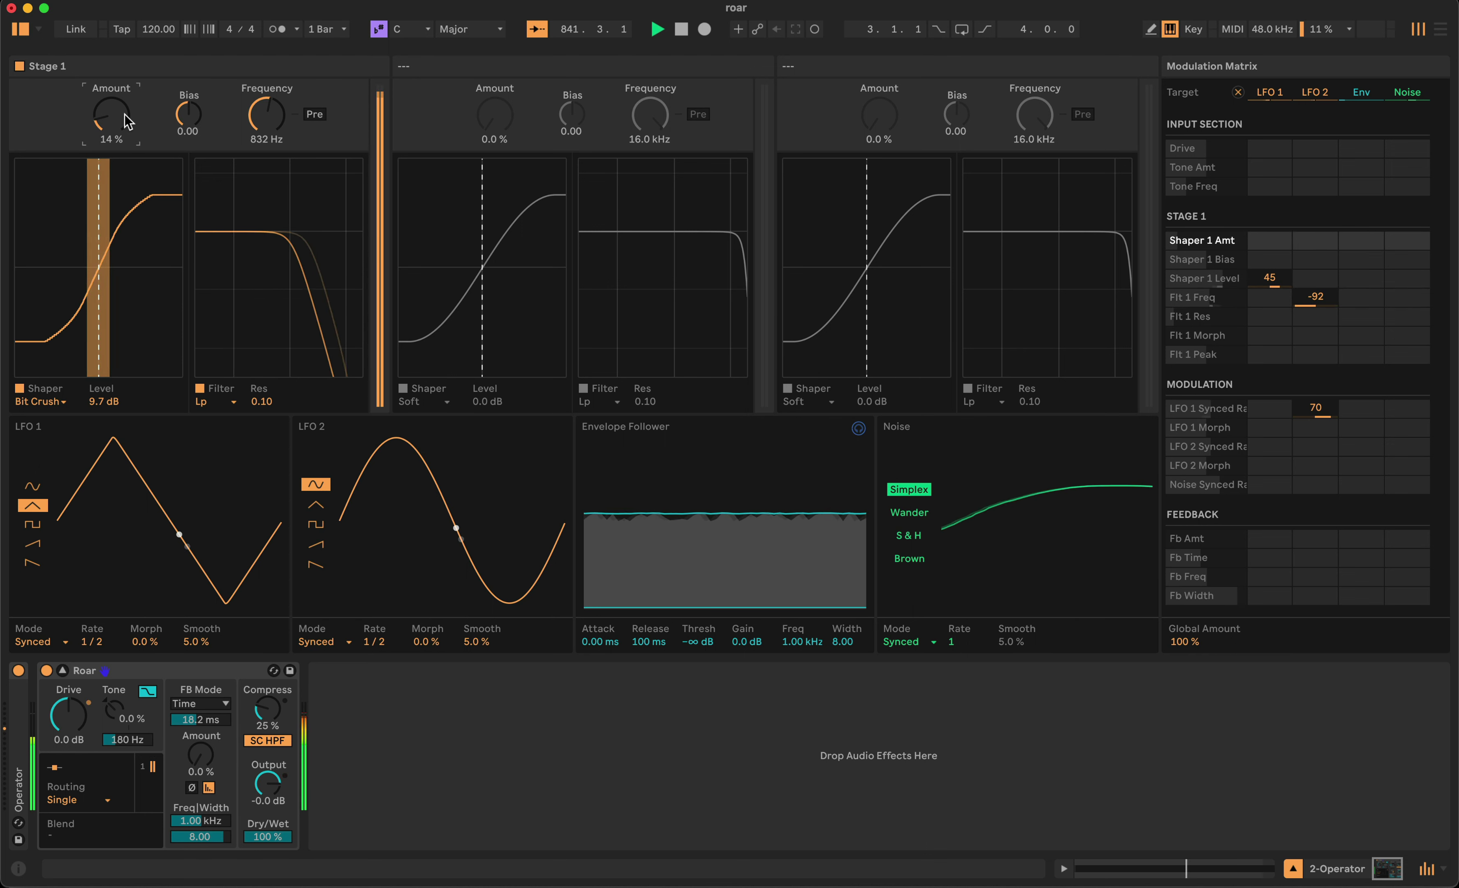
left_click(46, 670)
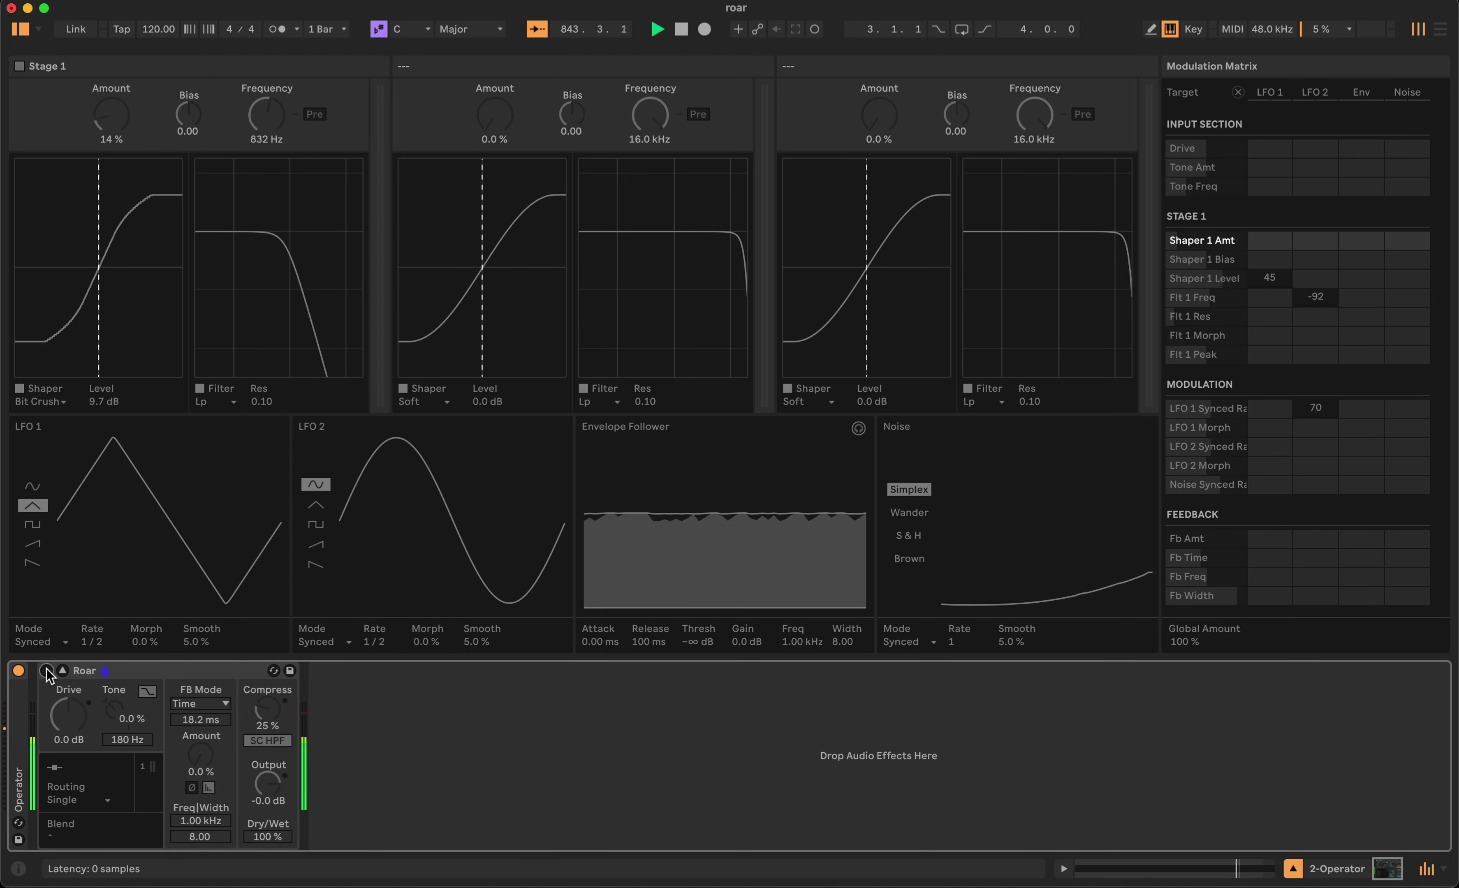
left_click(46, 670)
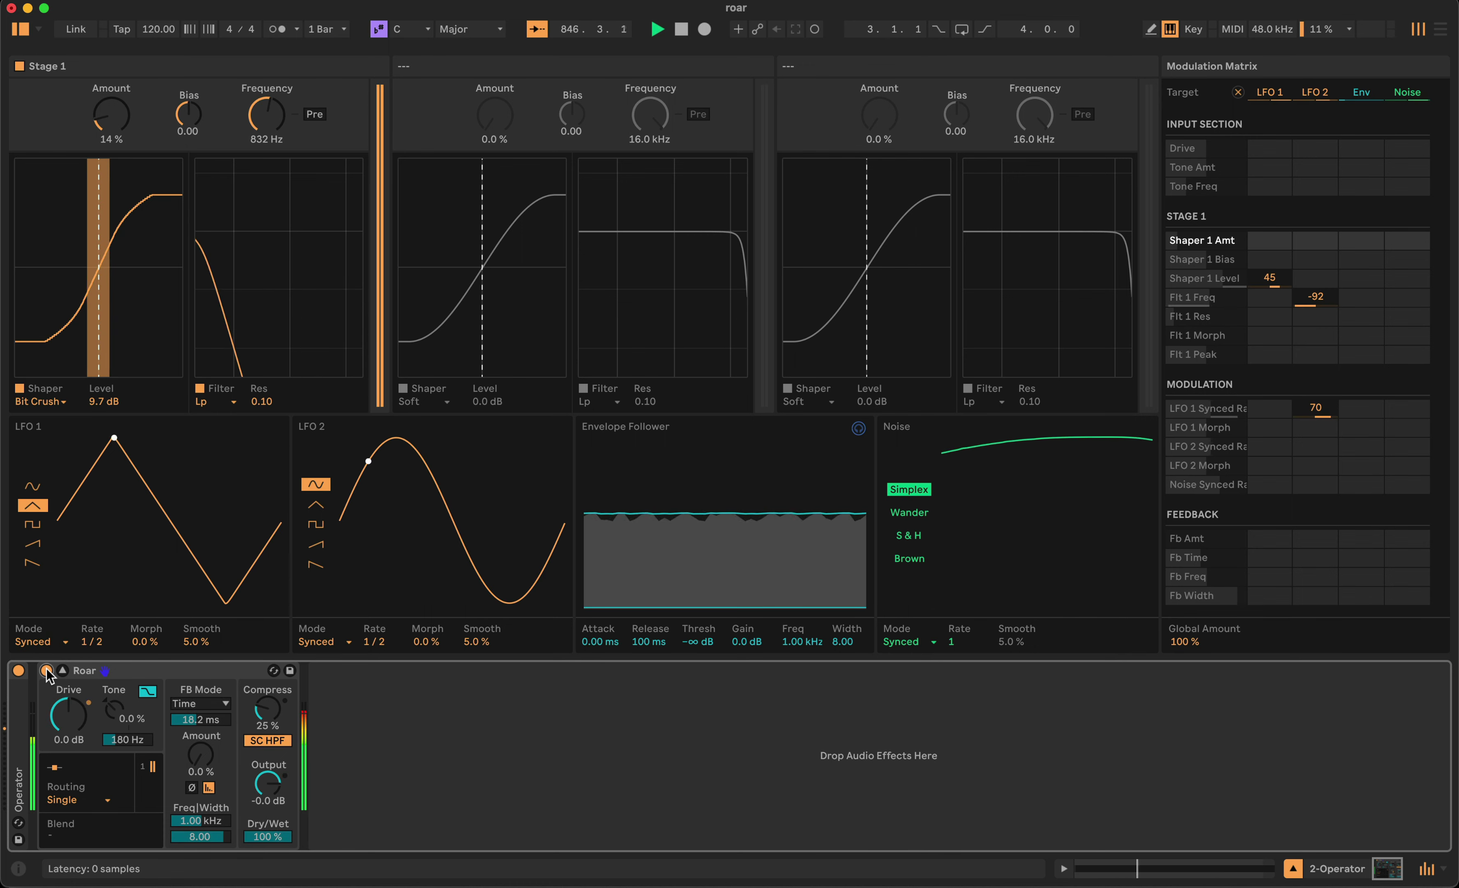
Collapse the Operator track's Roar and switch playback from the Operator clip to the Drums clip, with the Drums track selected.
left_click(62, 670)
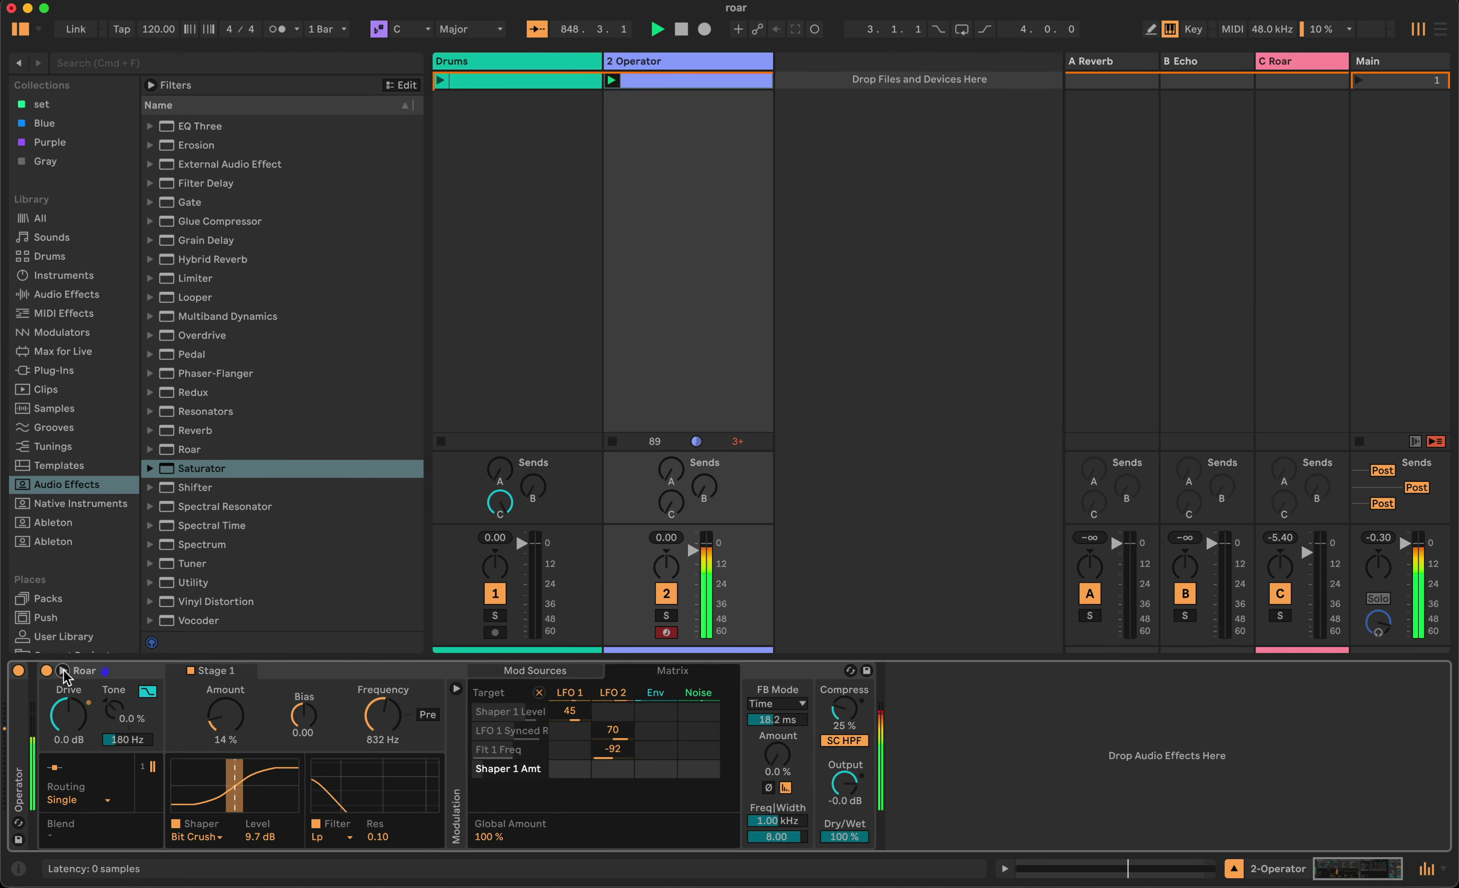
left_click(613, 441)
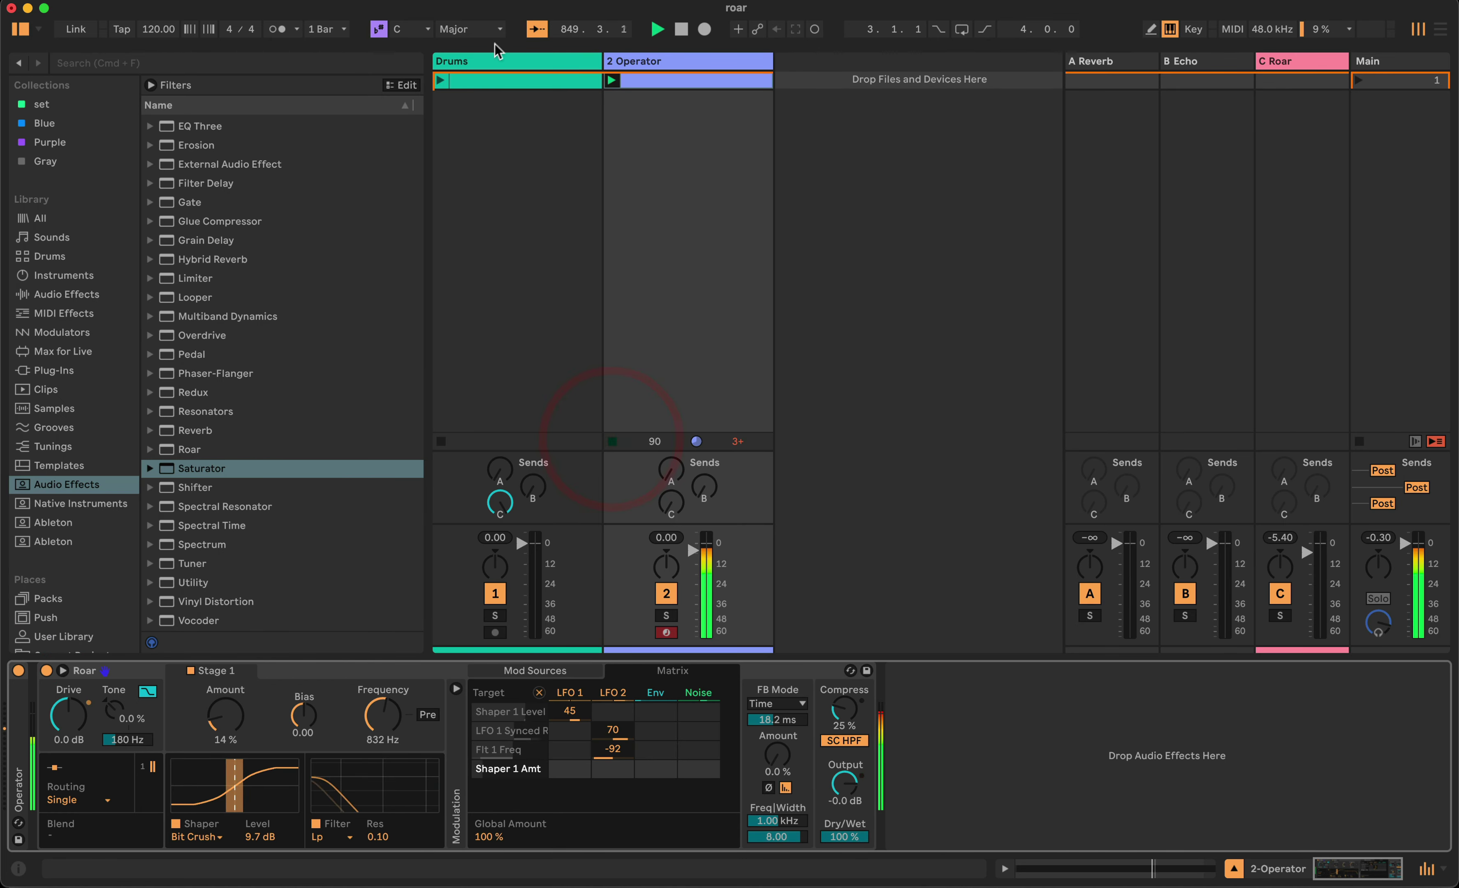
left_click(485, 64)
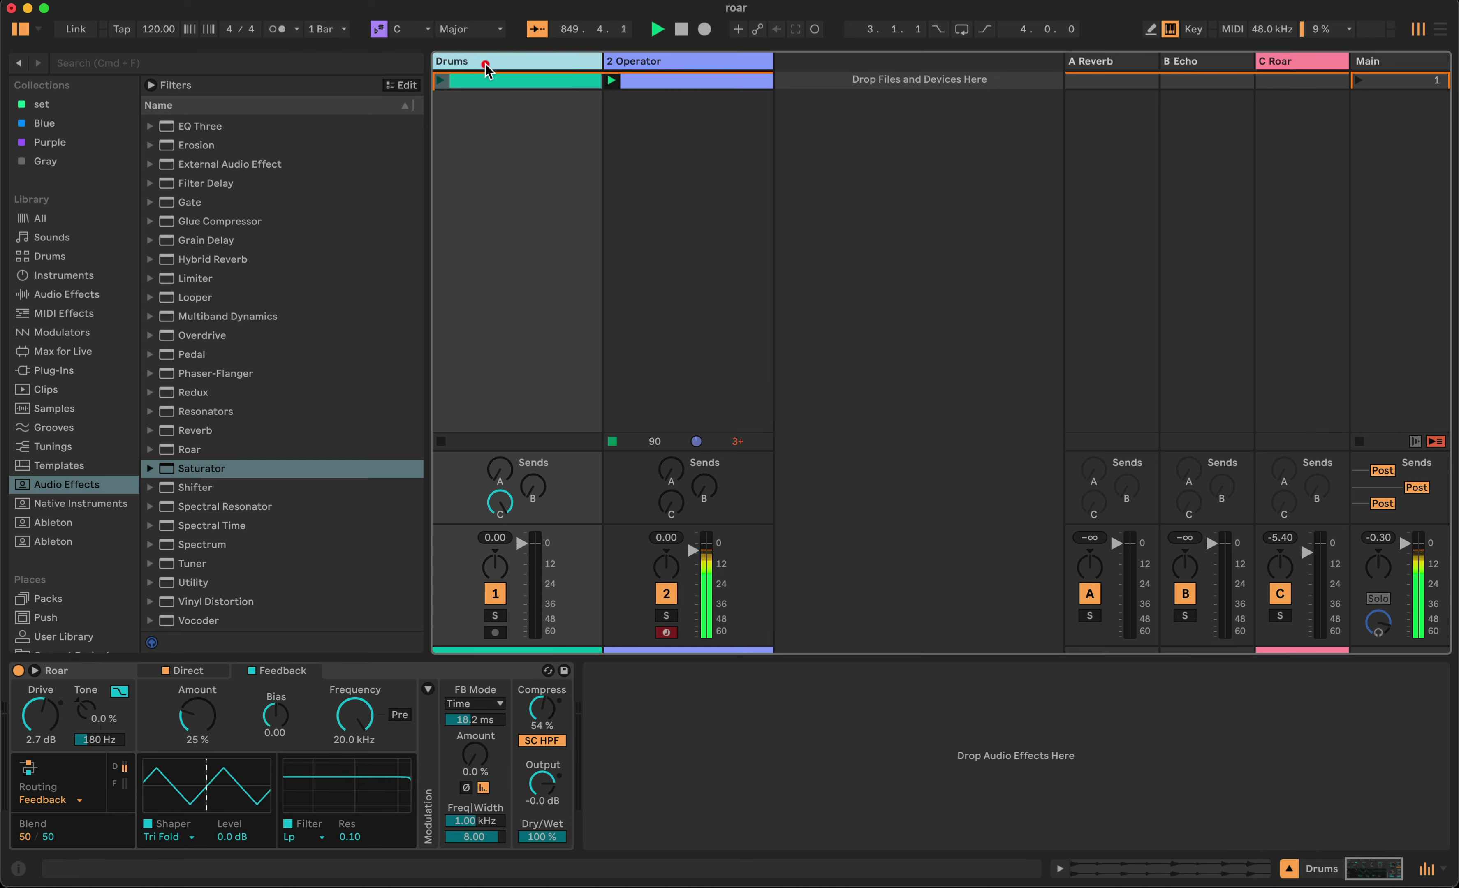
left_click(34, 670)
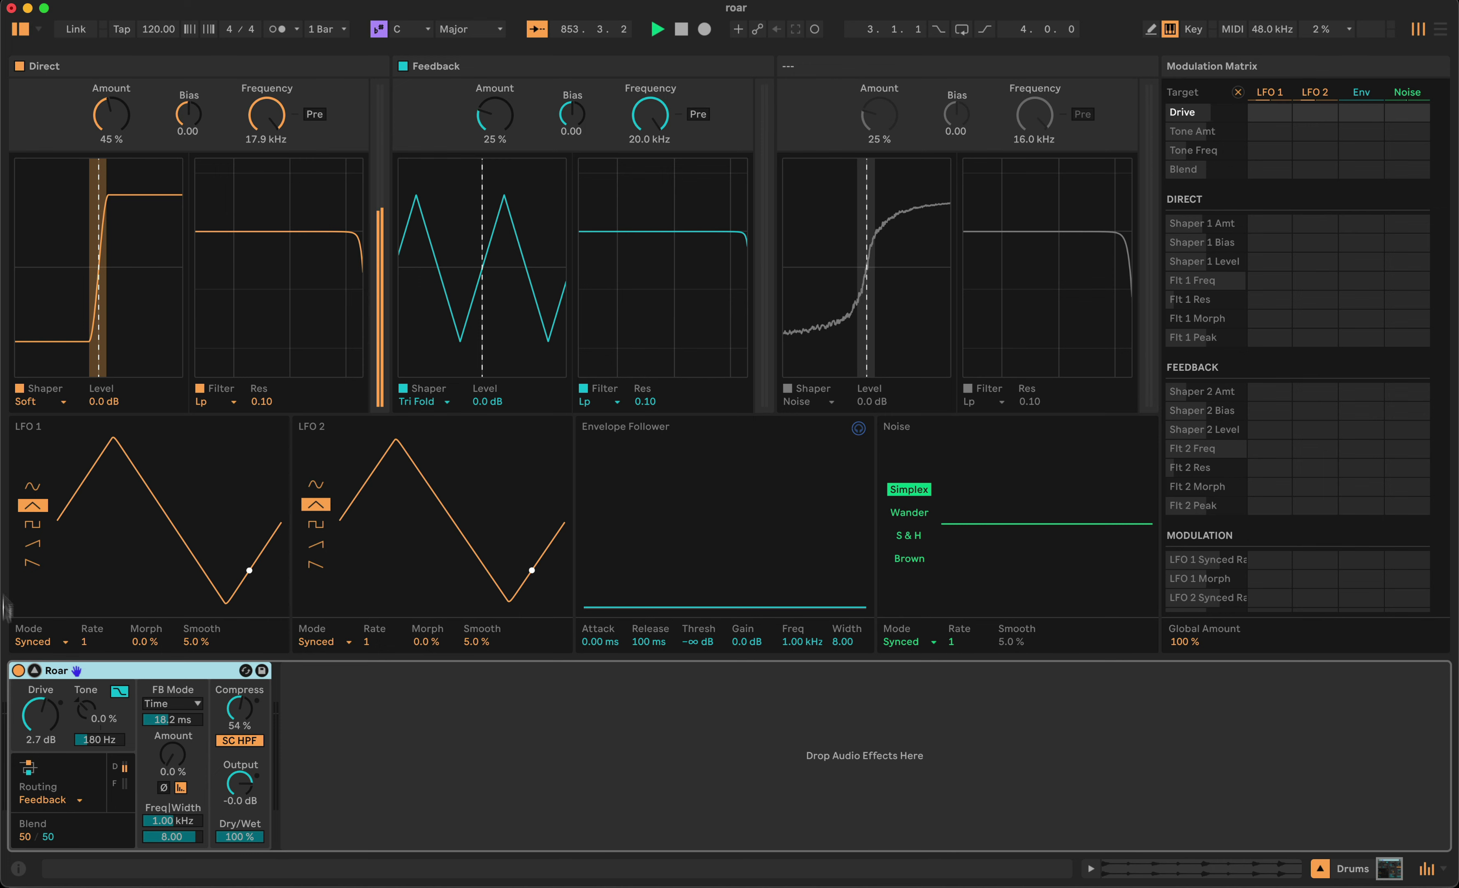
left_click(34, 670)
left_click(443, 81)
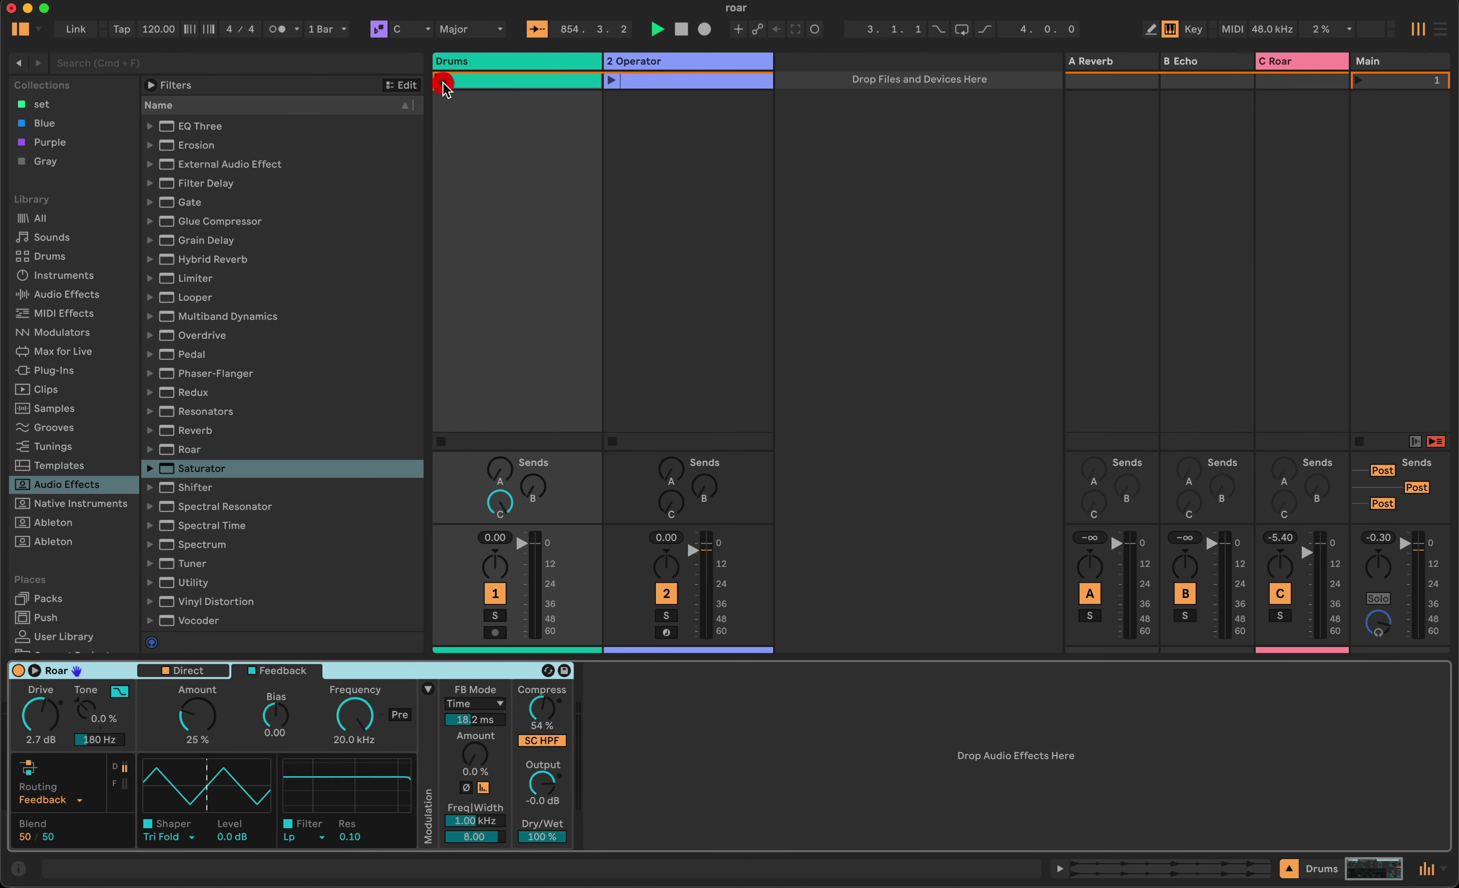
Expand the Drums track's Roar to its full view and set its routing to Multi Band.
left_click(34, 671)
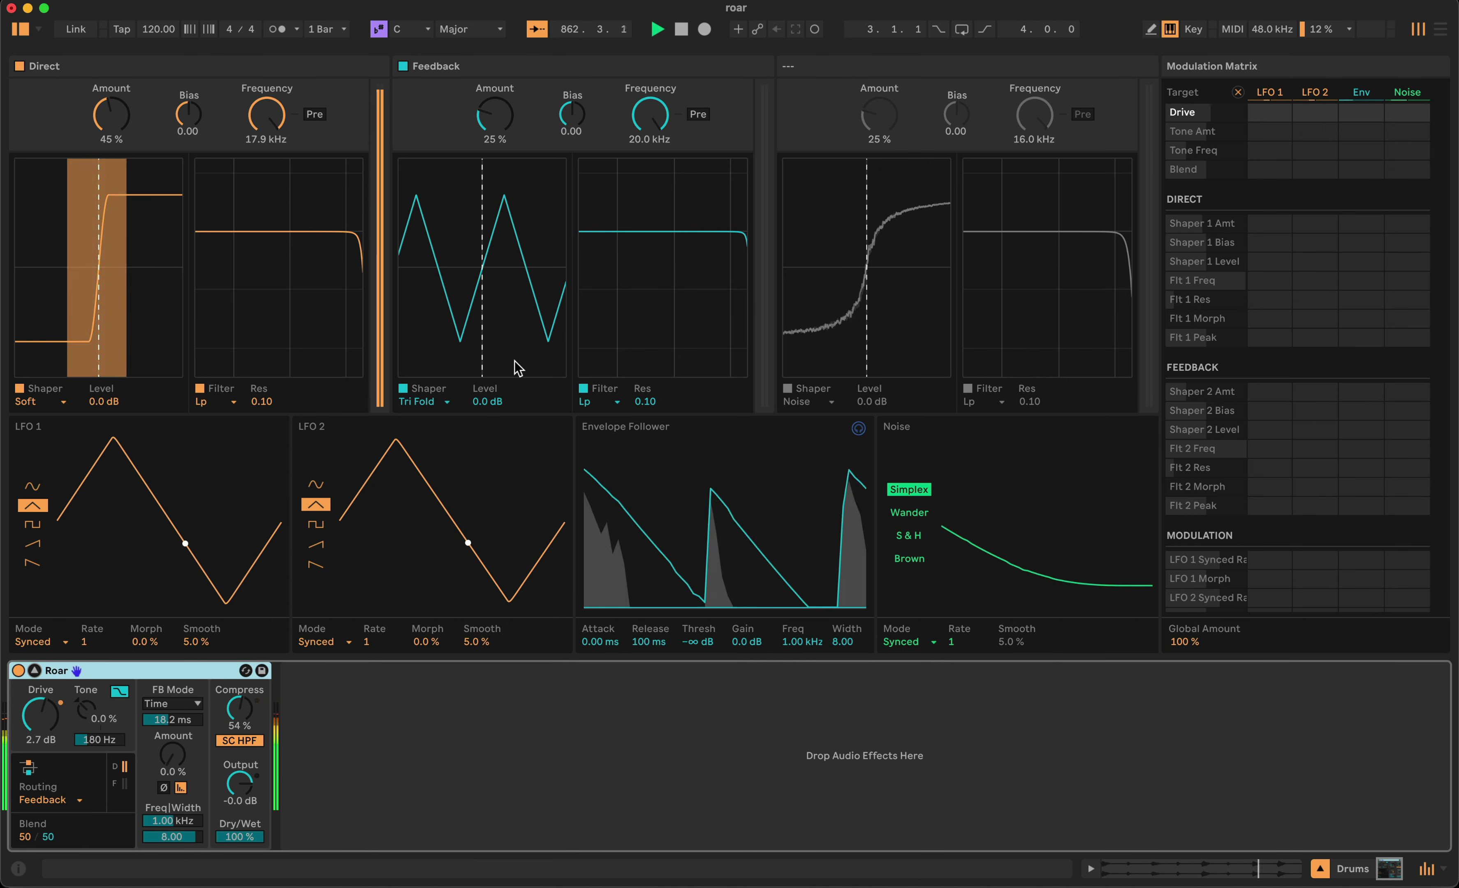
left_click(56, 799)
left_click(45, 755)
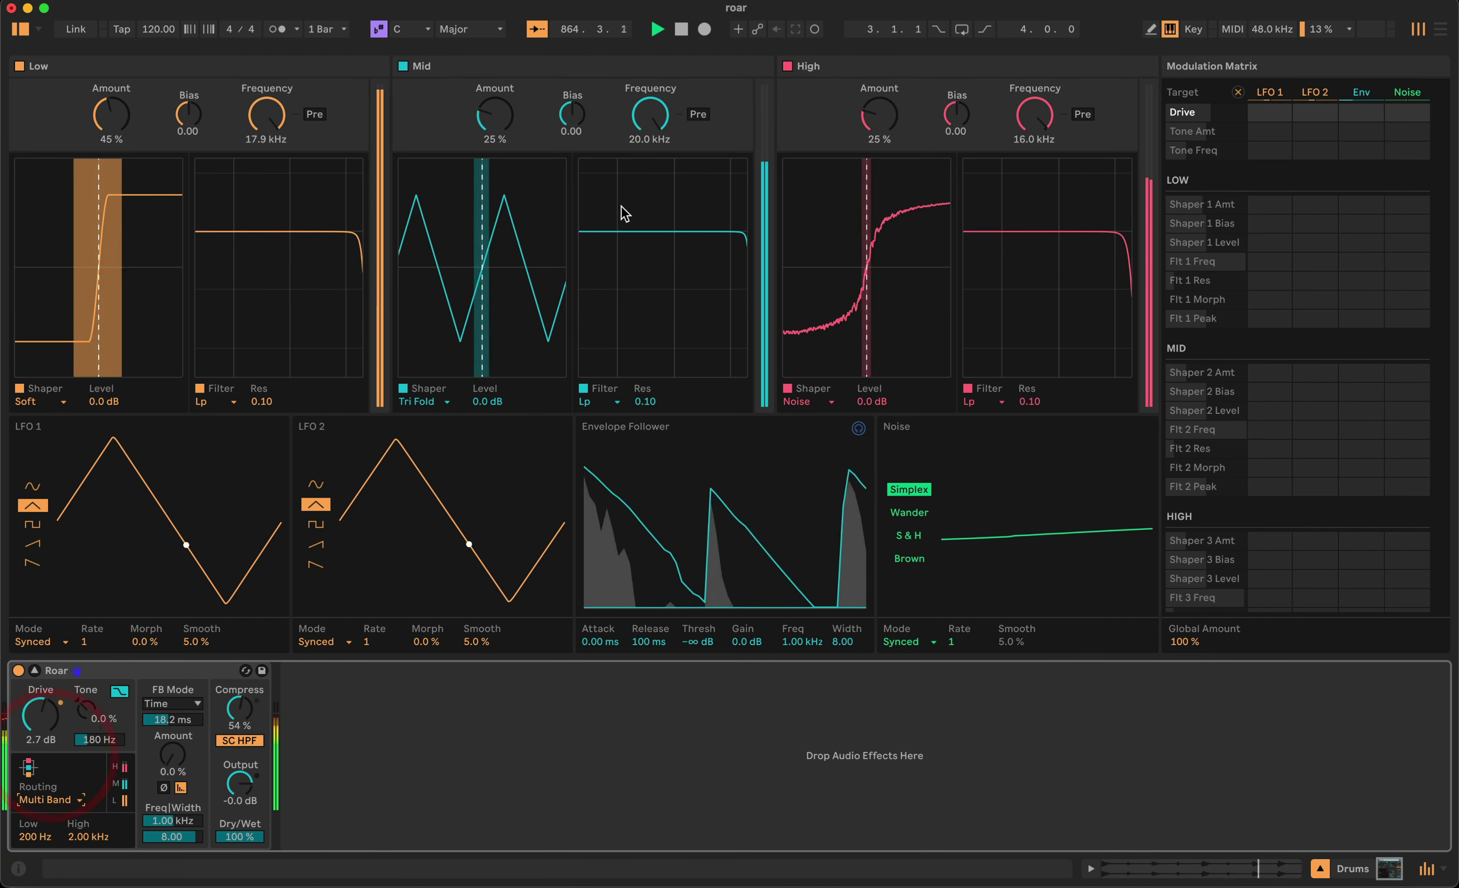
Set the Mid shaper Level to 18 dB and modulate Shaper 2 Level from the envelope follower by -100.
left_click(486, 401)
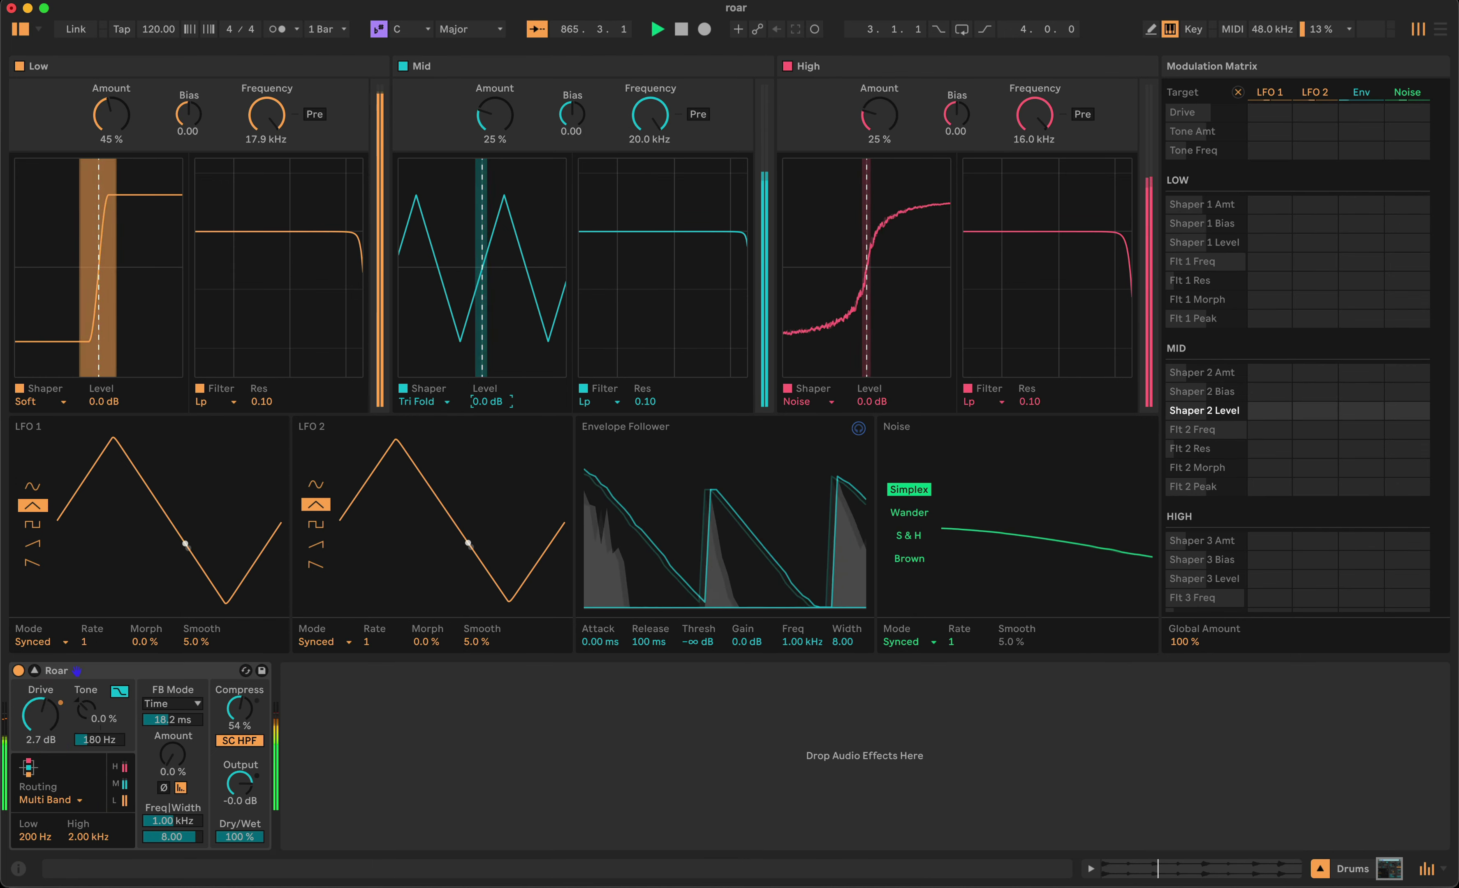
left_click_drag(491, 401, 491, 365)
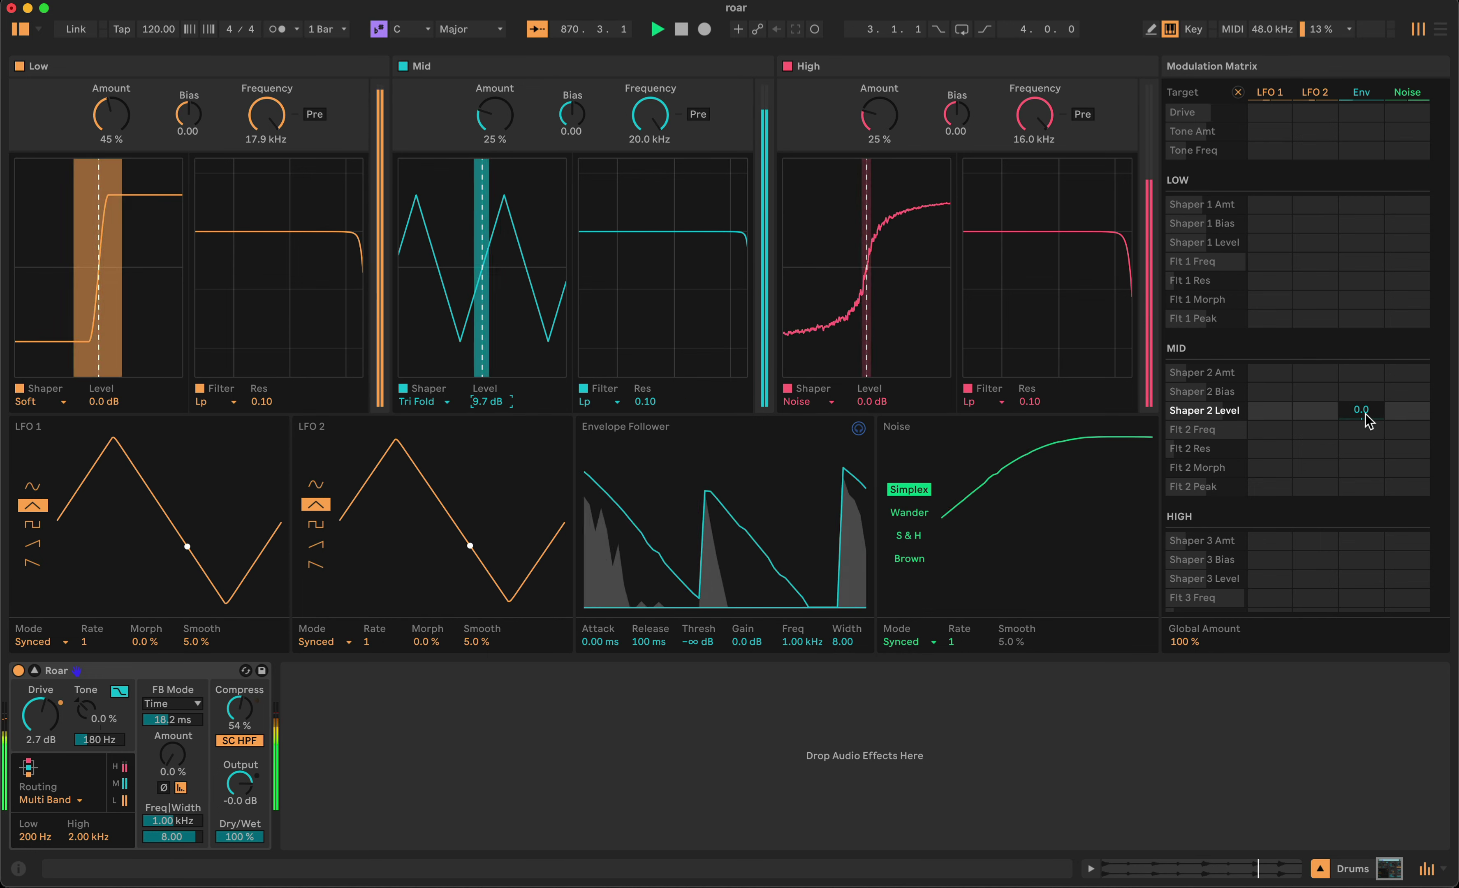
mouse_move(1365, 412)
left_mouse_down()
mouse_move(1365, 390)
mouse_move(1346, 416)
mouse_move(1346, 389)
left_mouse_up()
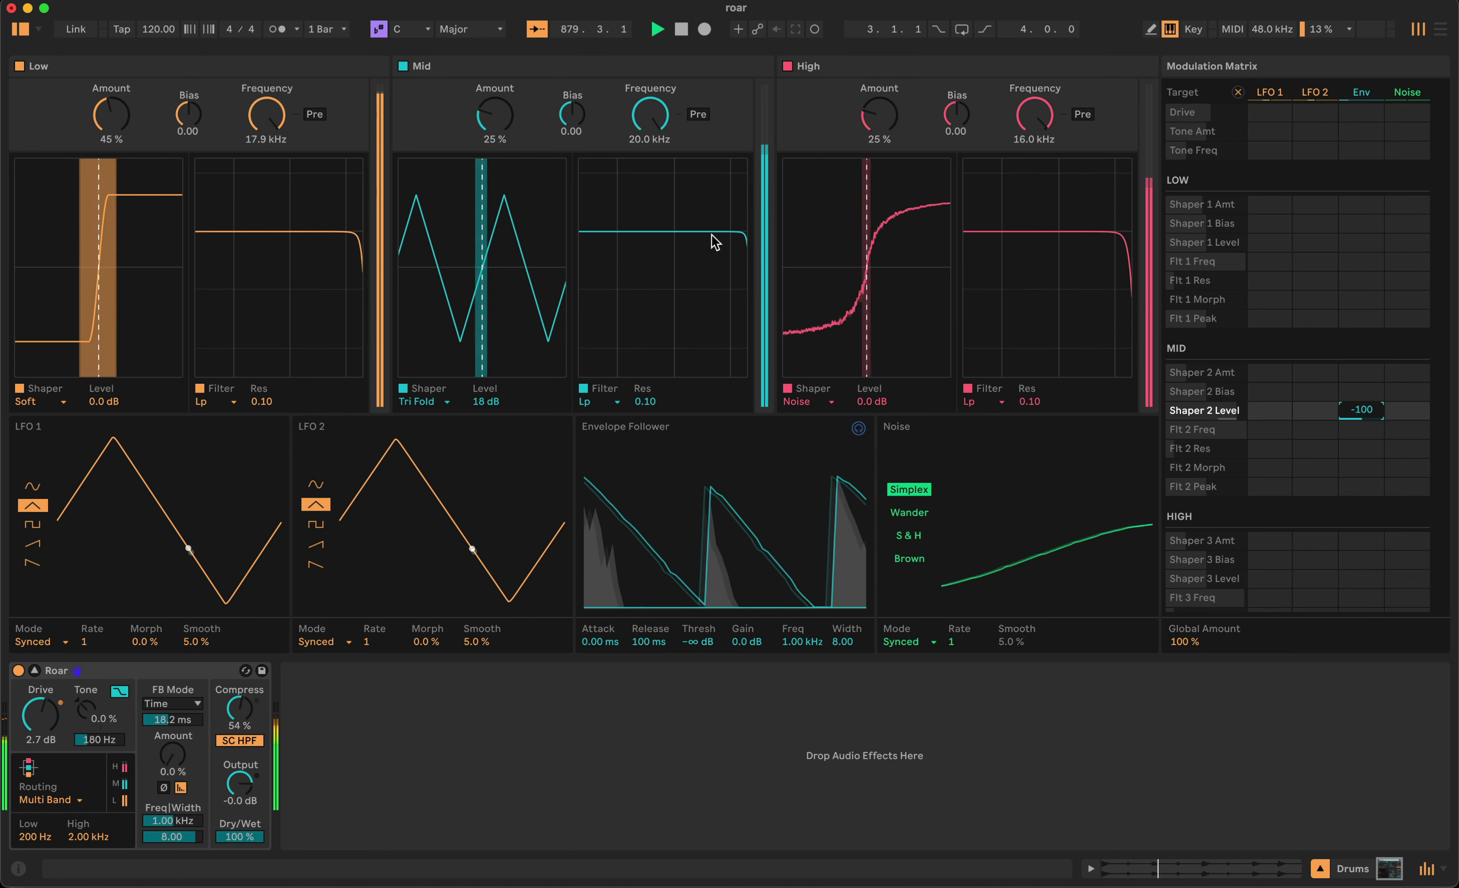
Make the Mid filter a high-pass at 56.7 Hz with resonance 1.00, and modulate its frequency from the envelope follower by 100.
left_click_drag(657, 124, 657, 149)
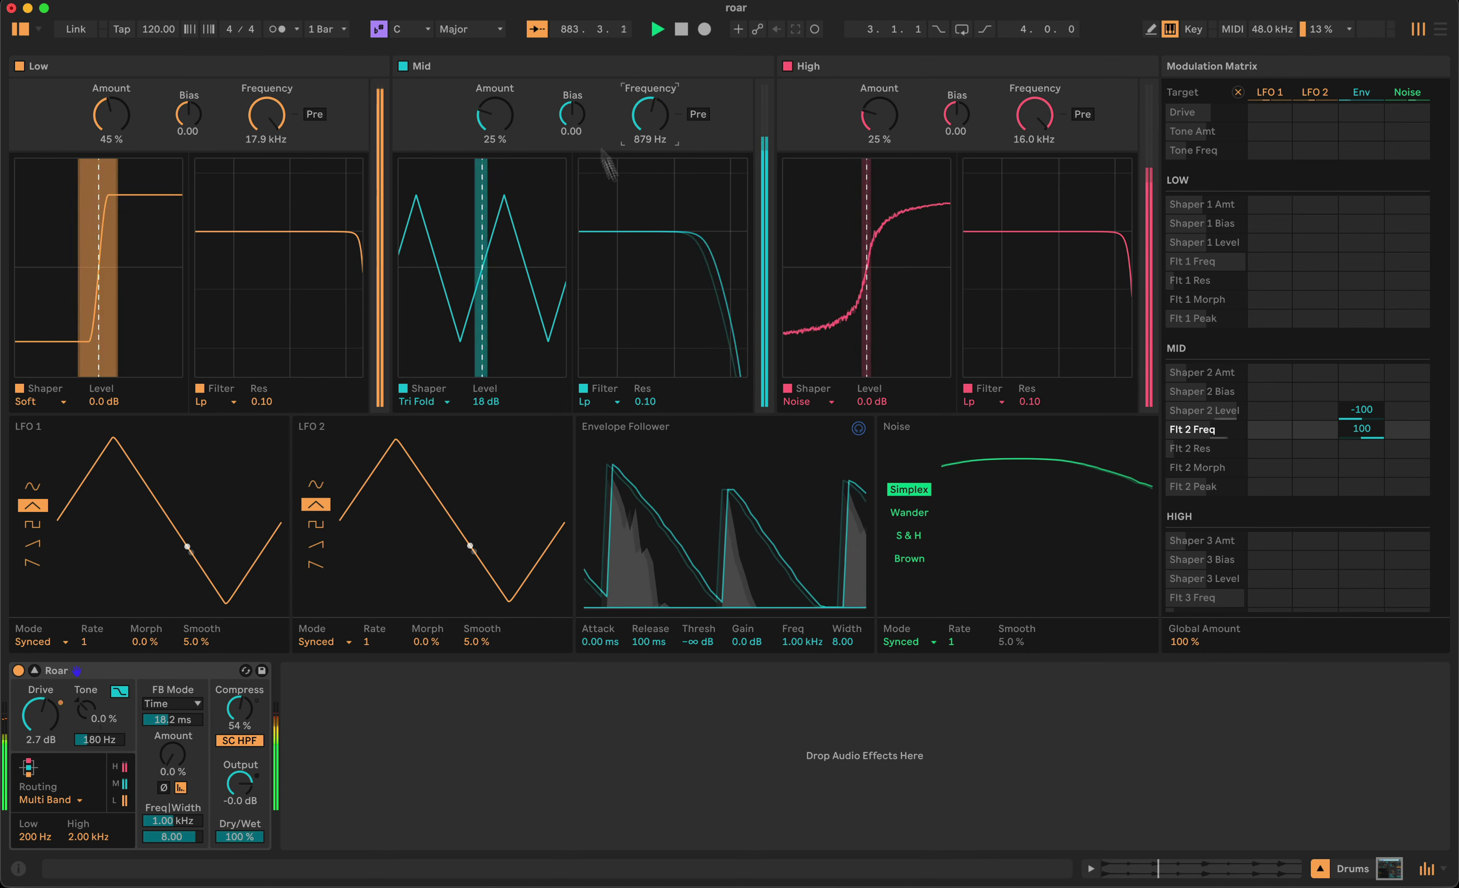
left_click(645, 401)
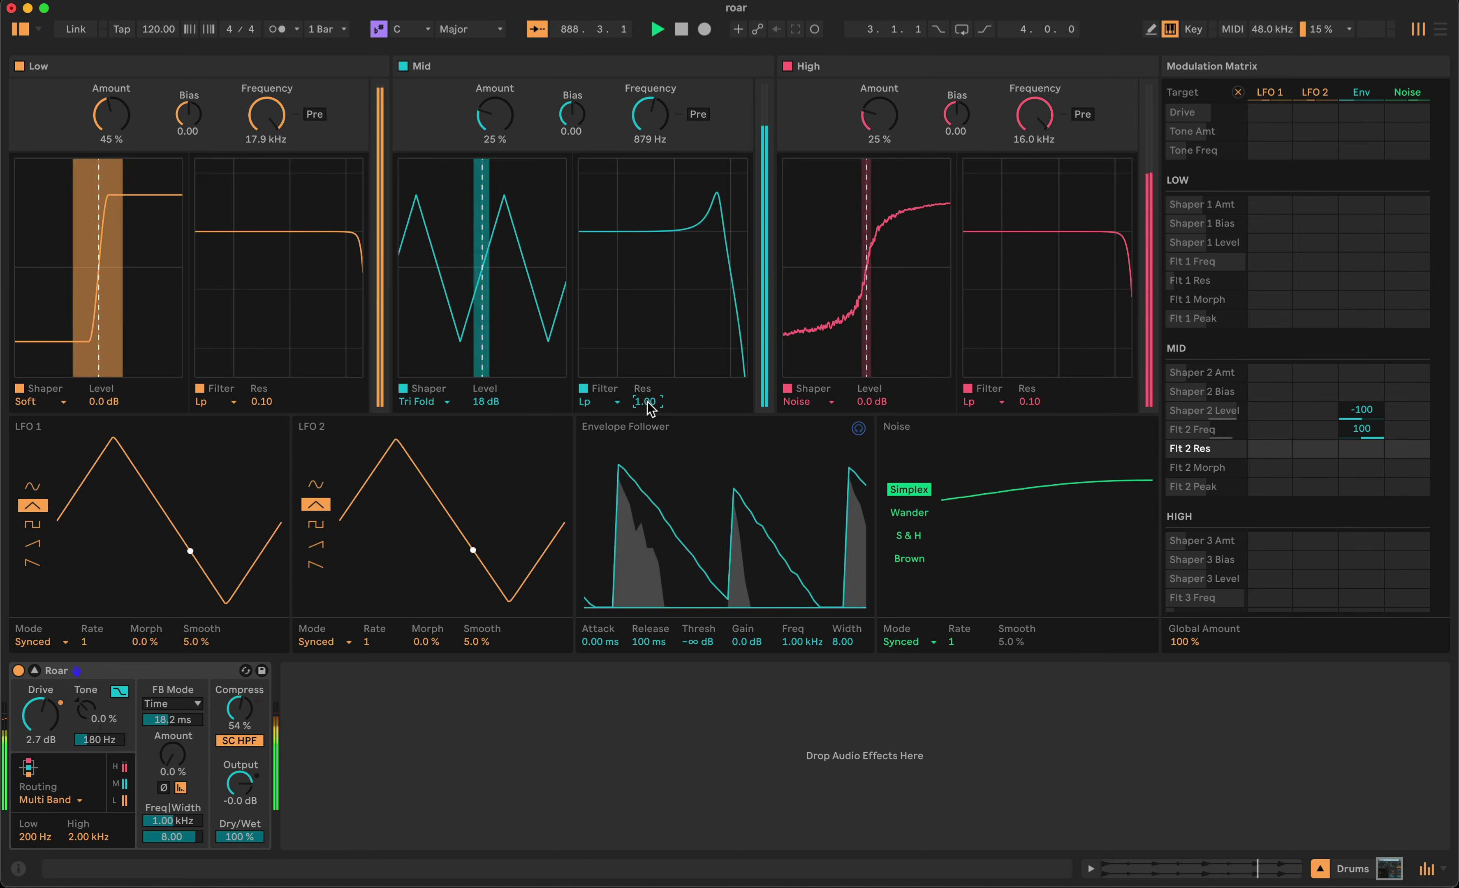
left_click(587, 402)
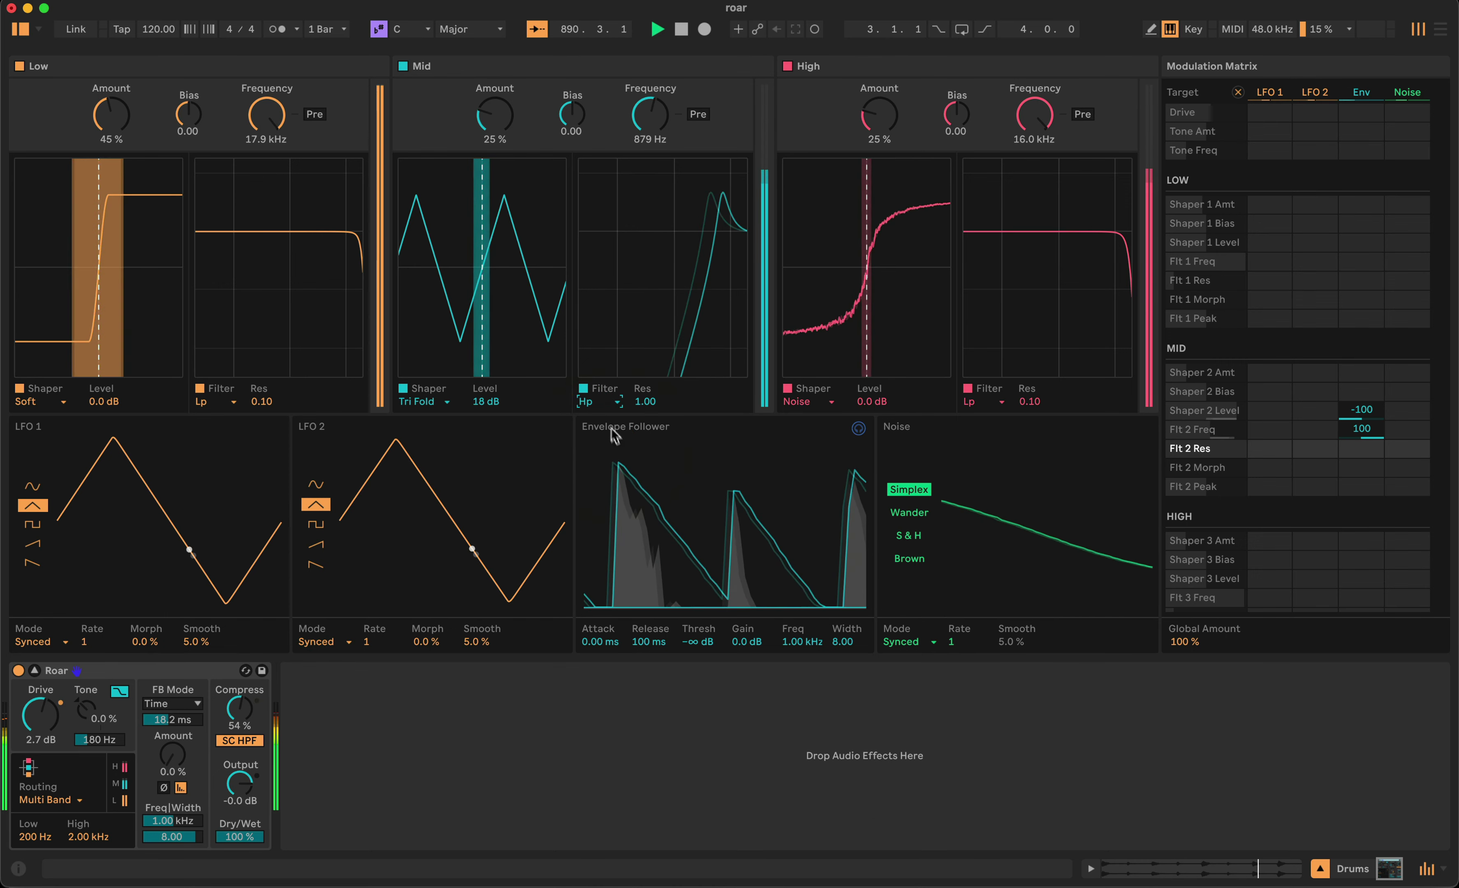
left_click(645, 139)
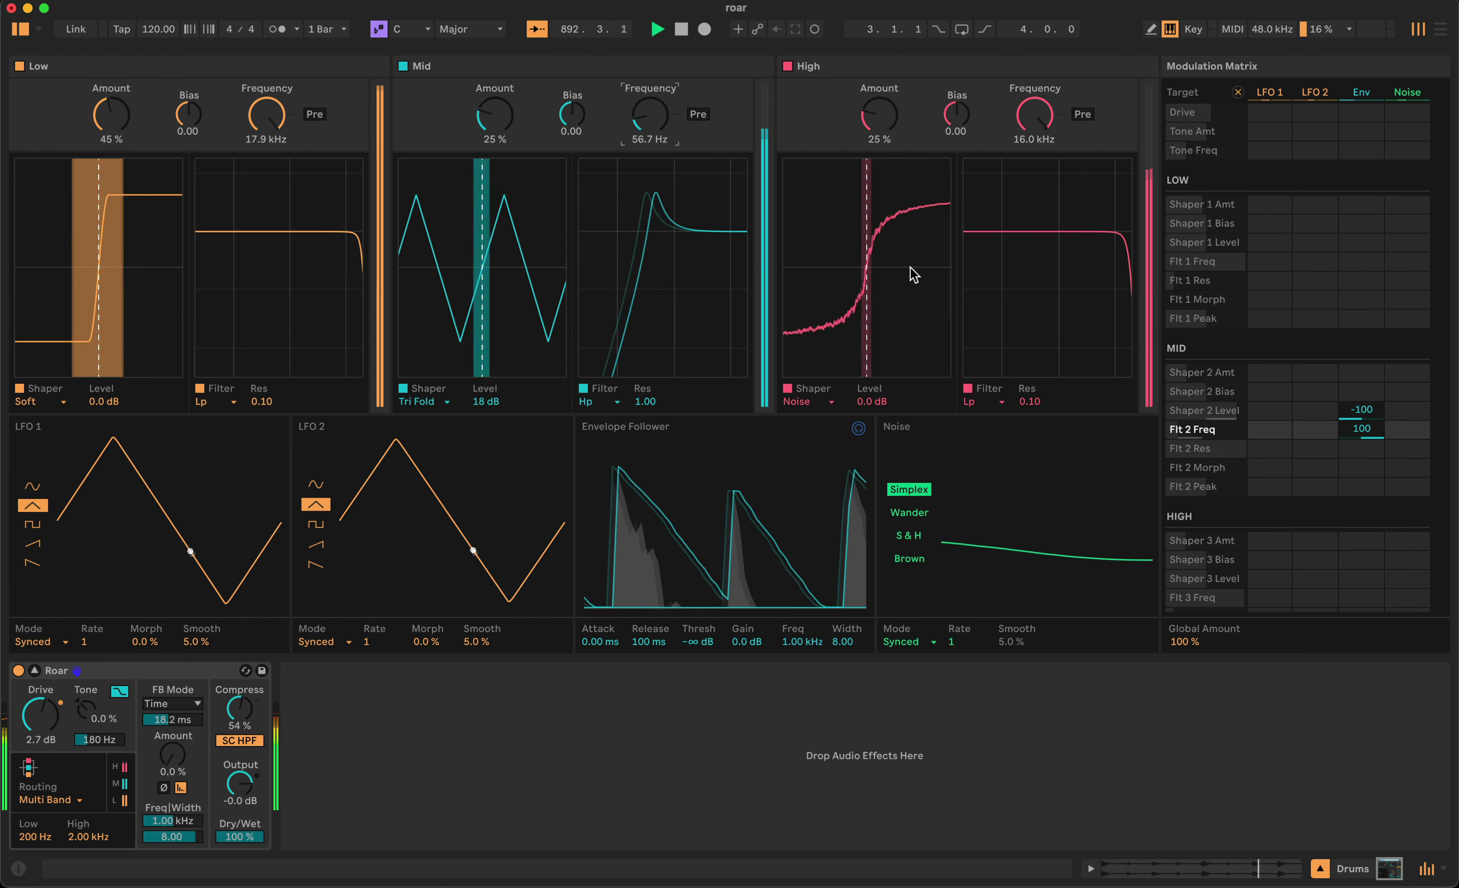
Modulate the Mid filter frequency from LFO 2 by 69 and set LFO 2's rate to 1/4.
left_click_drag(377, 648, 377, 659)
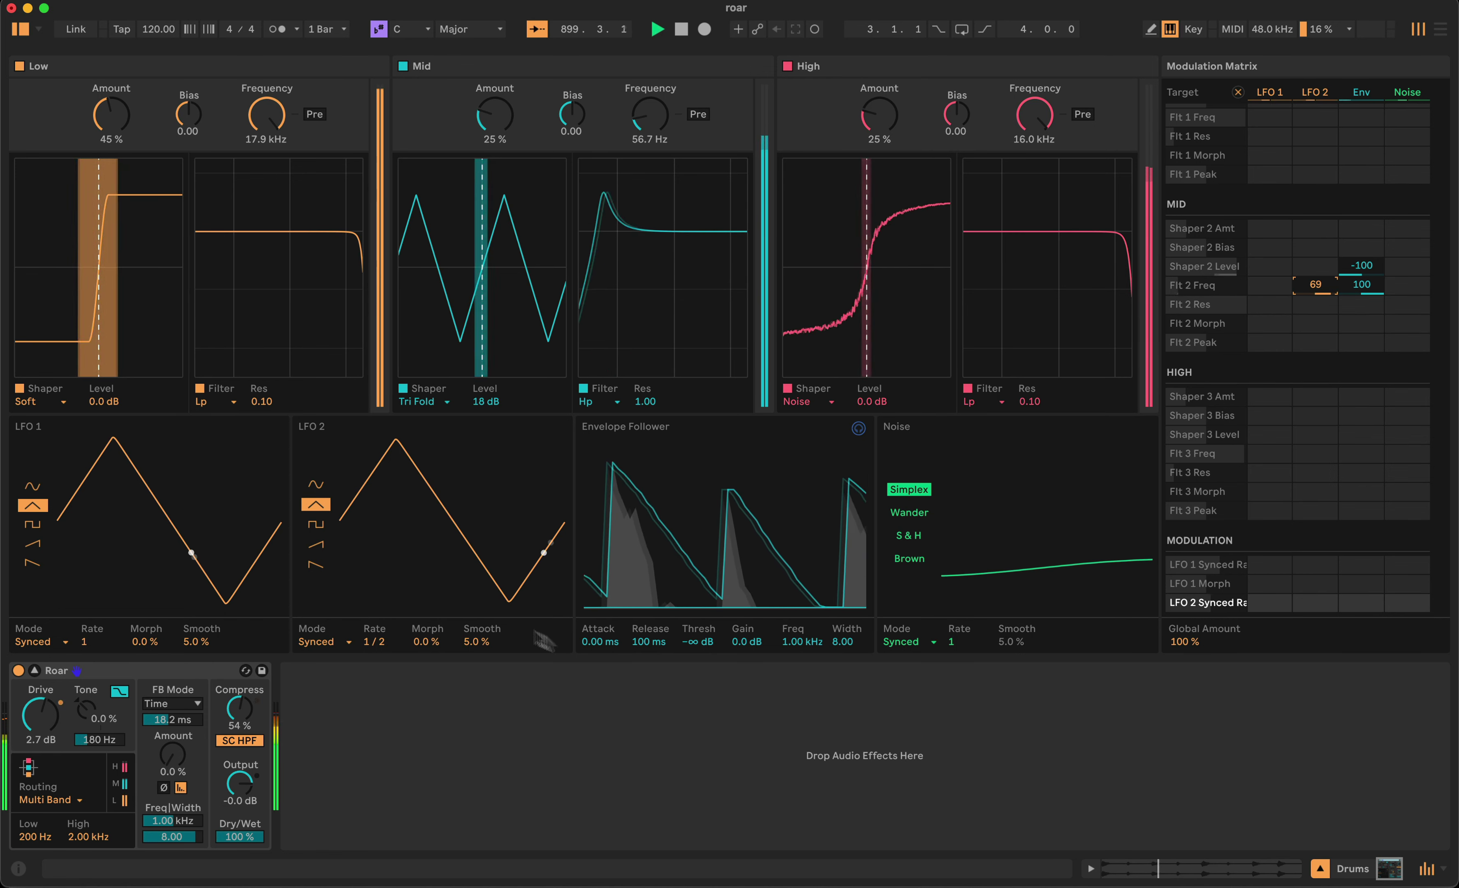
left_click_drag(381, 641, 381, 679)
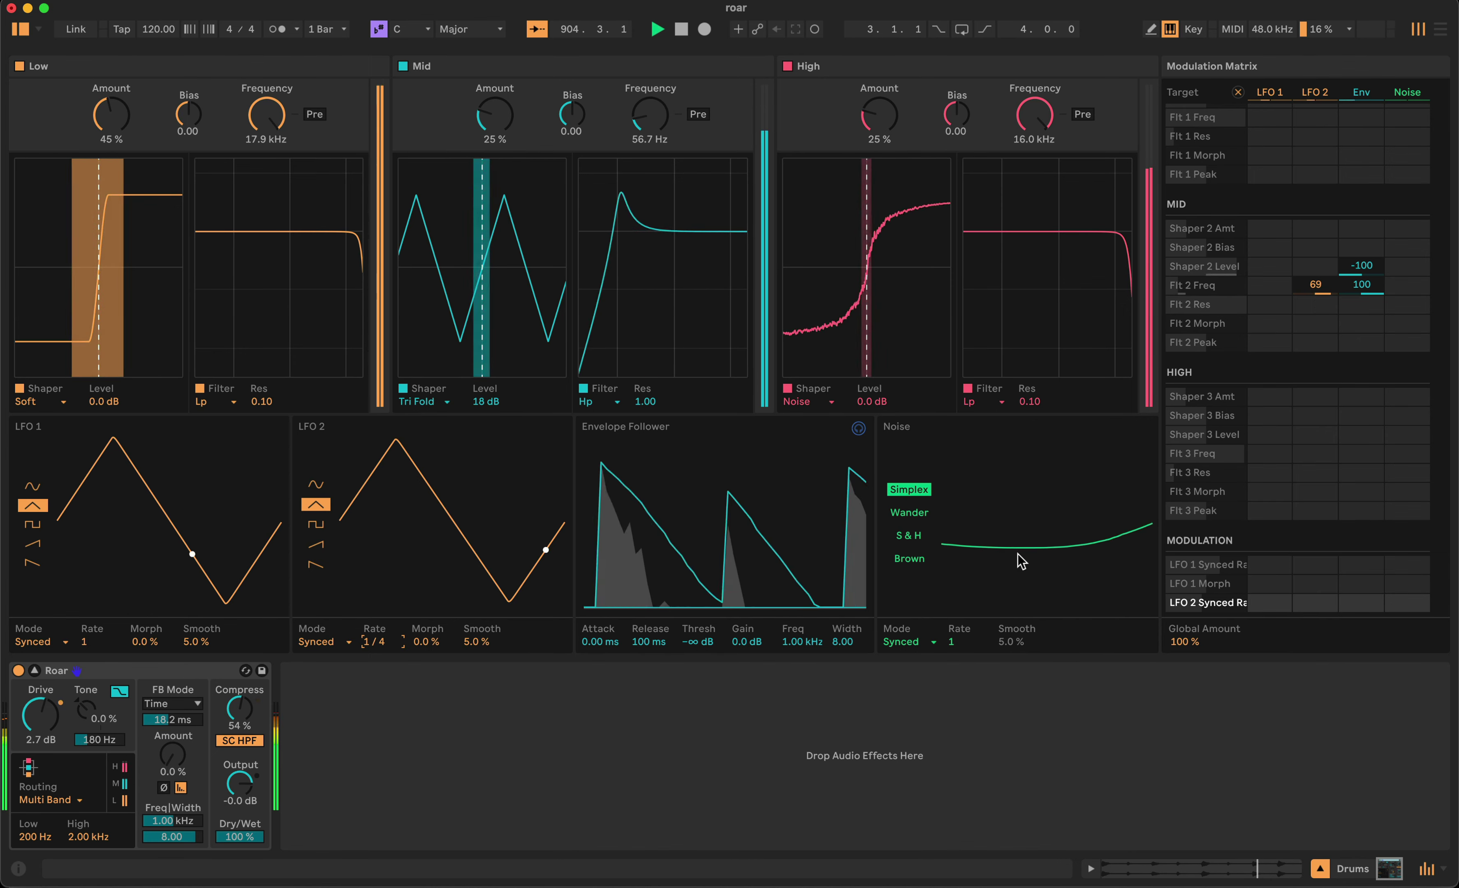
Try the Wander, S & H and Brown noise types and return the Noise source to Simplex.
left_click(922, 513)
left_click(908, 533)
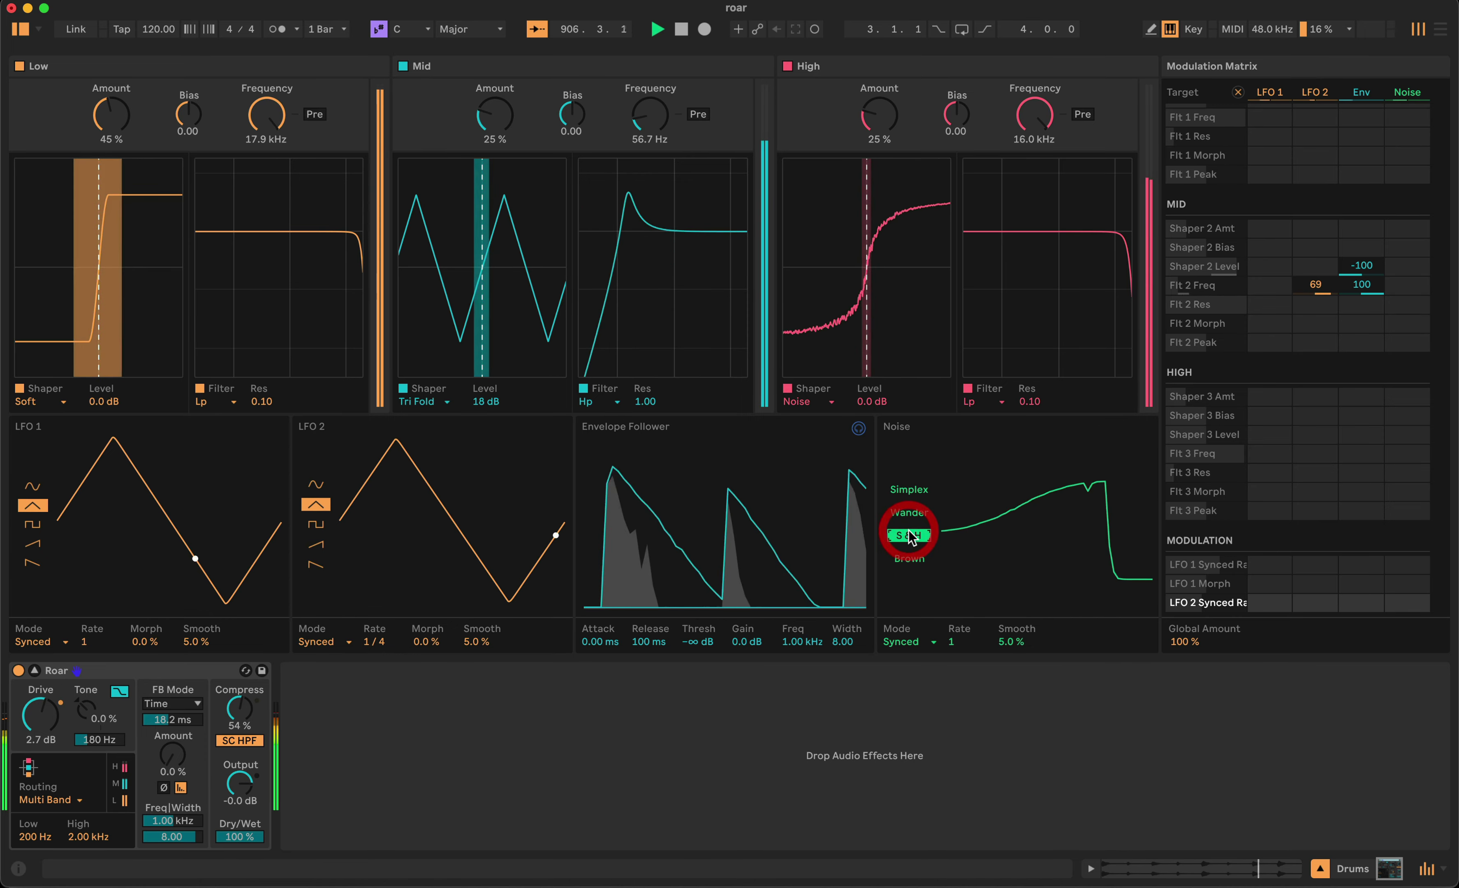
left_click(909, 559)
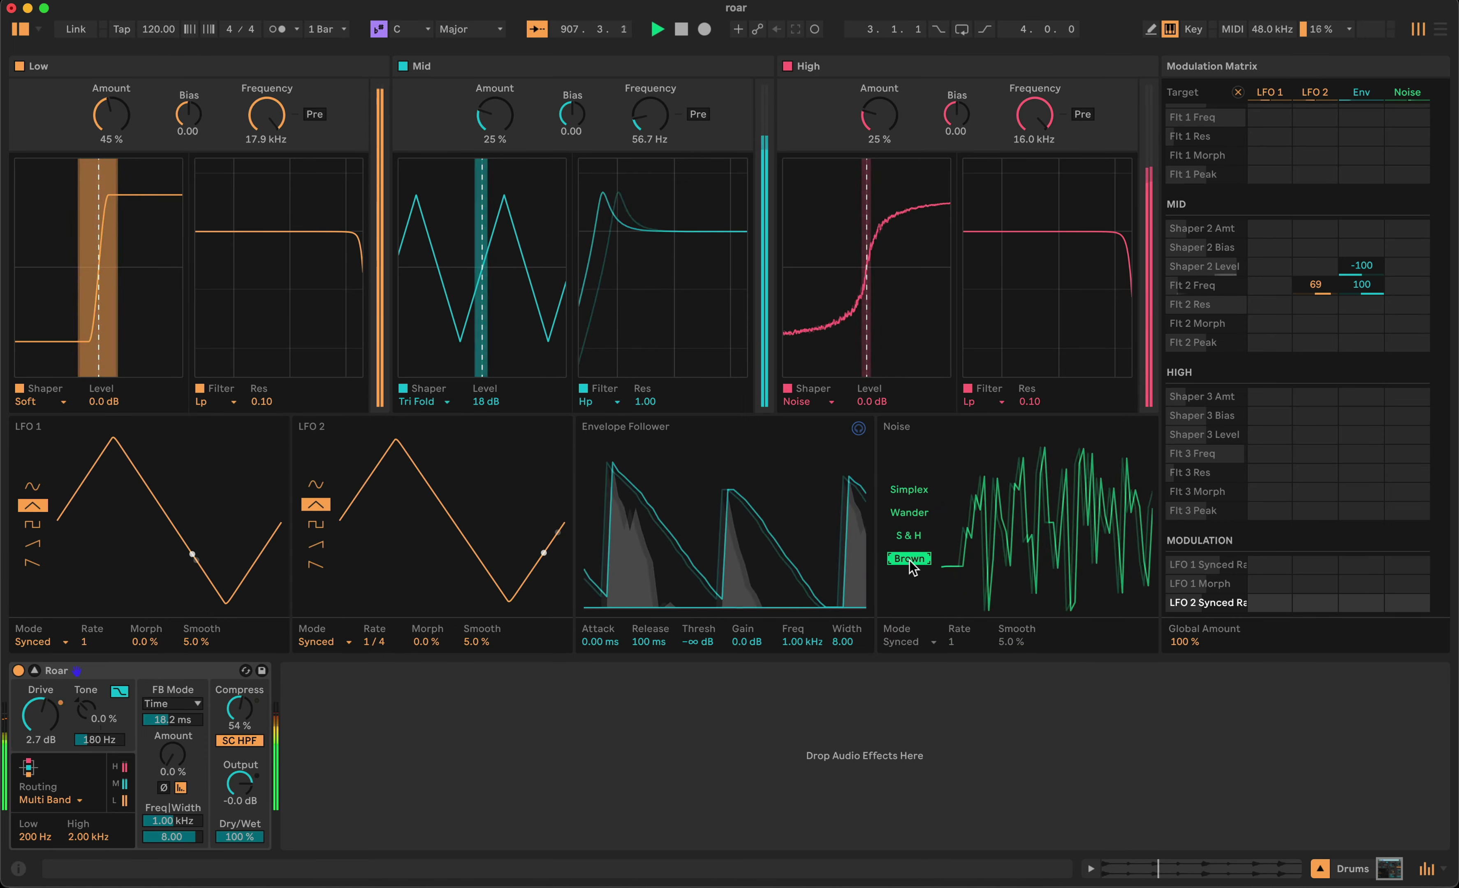
left_click(906, 490)
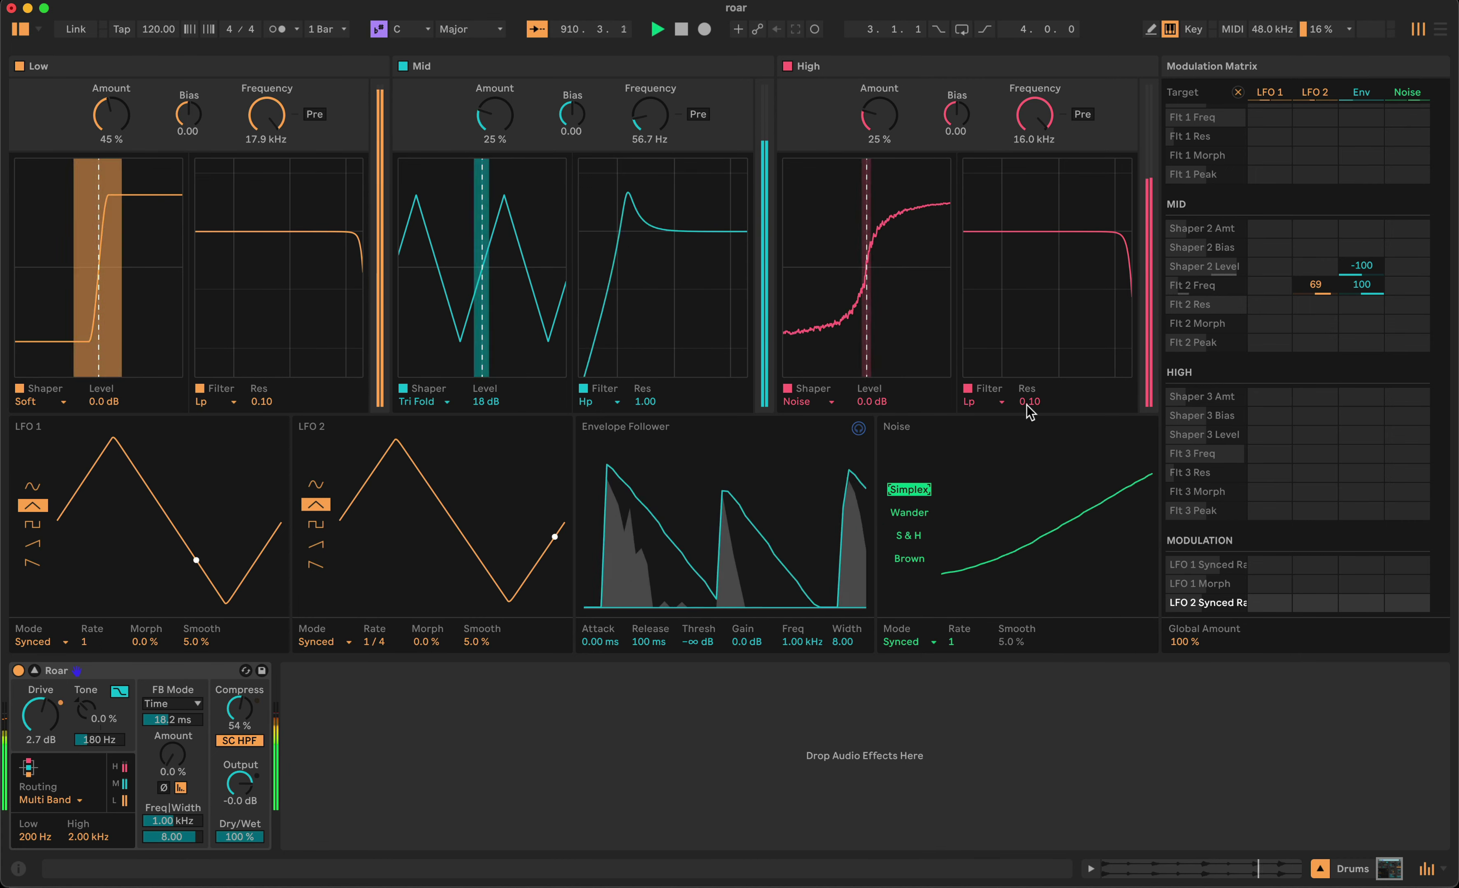
Set the High filter resonance to 0.19 and modulate Shaper 3 Level from Noise by 44.
left_click_drag(1028, 405, 1027, 392)
left_click(875, 403)
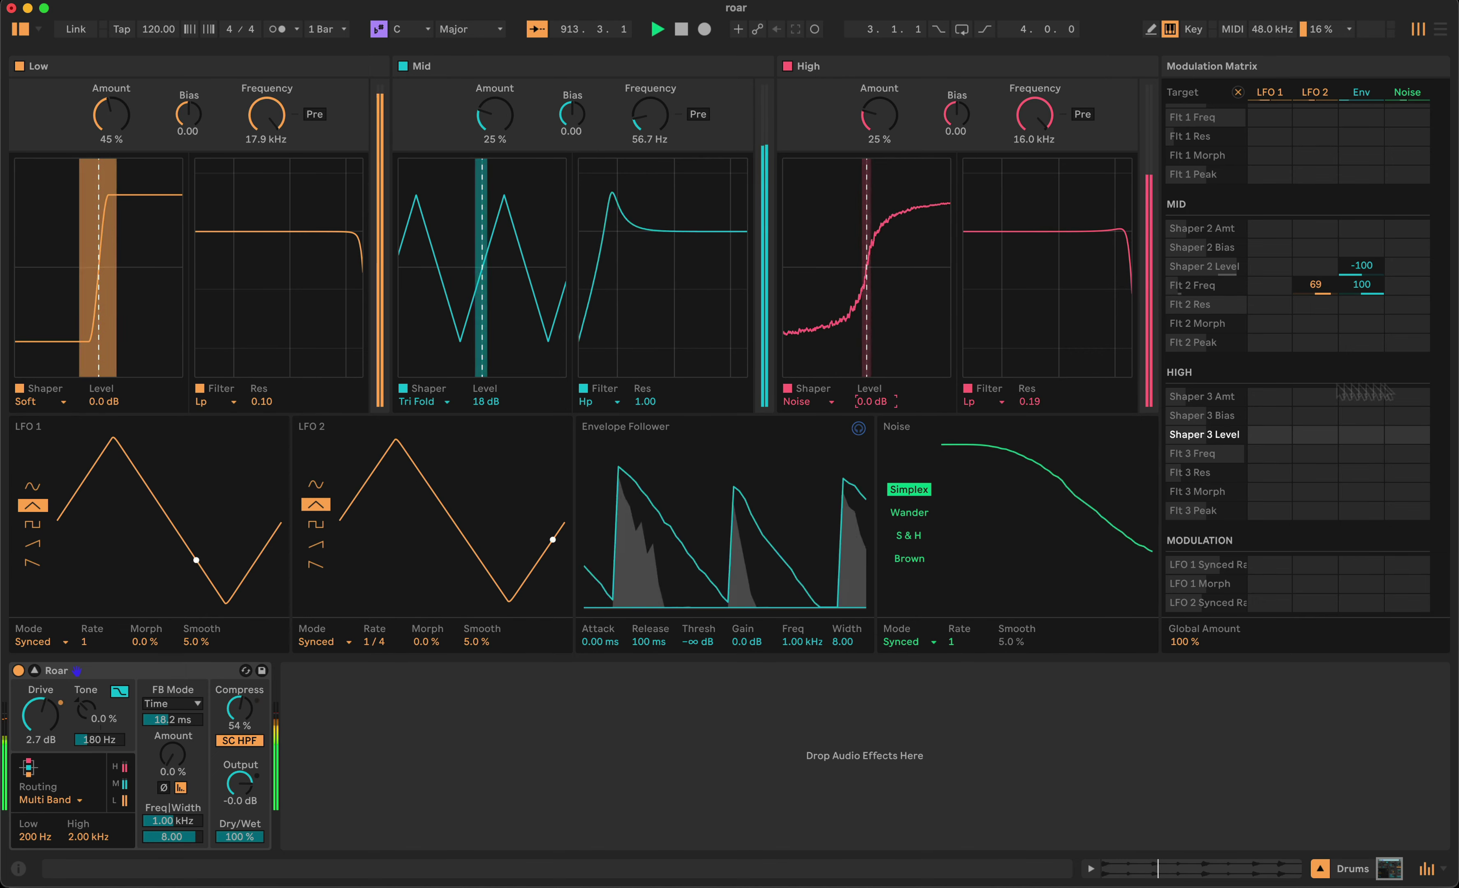
left_click_drag(1406, 434, 1406, 423)
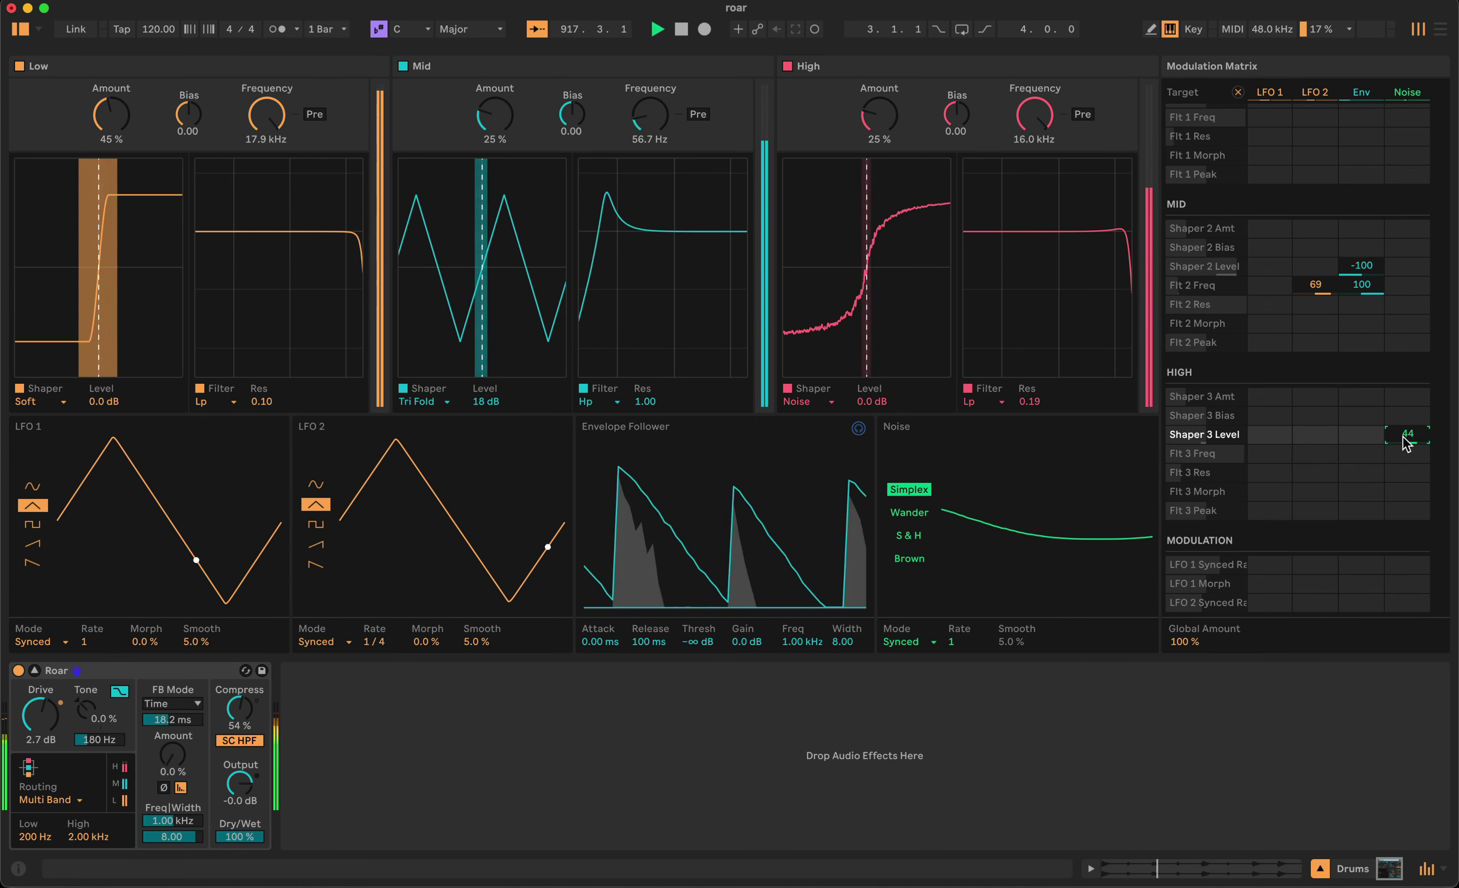
Compare the drums without Roar and without the C Roar send, then re-enable Roar and raise the send again in the collapsed view.
left_click(18, 671)
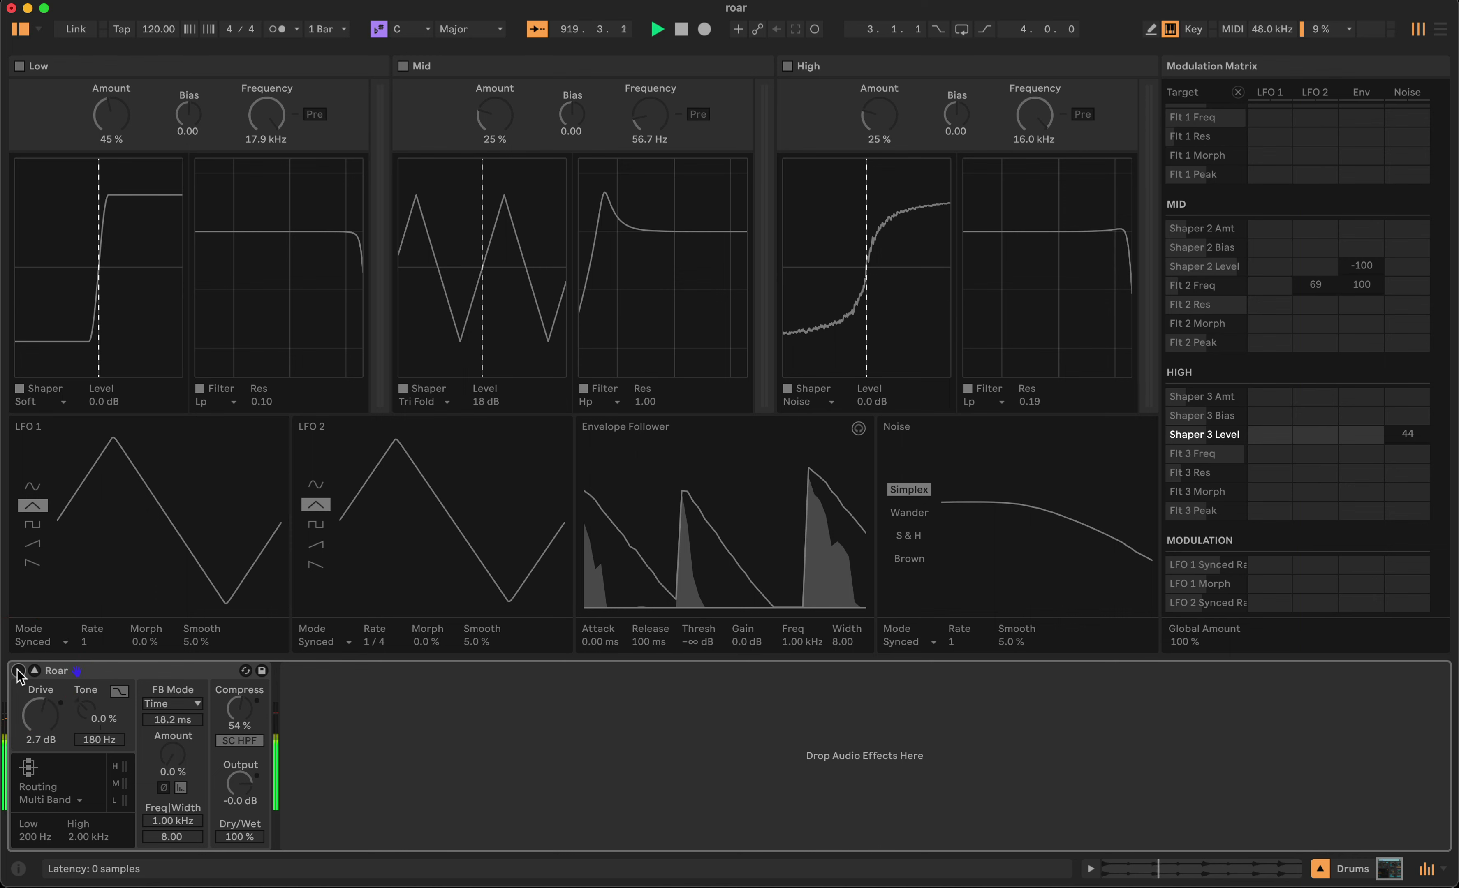
left_click(34, 670)
left_click(498, 502)
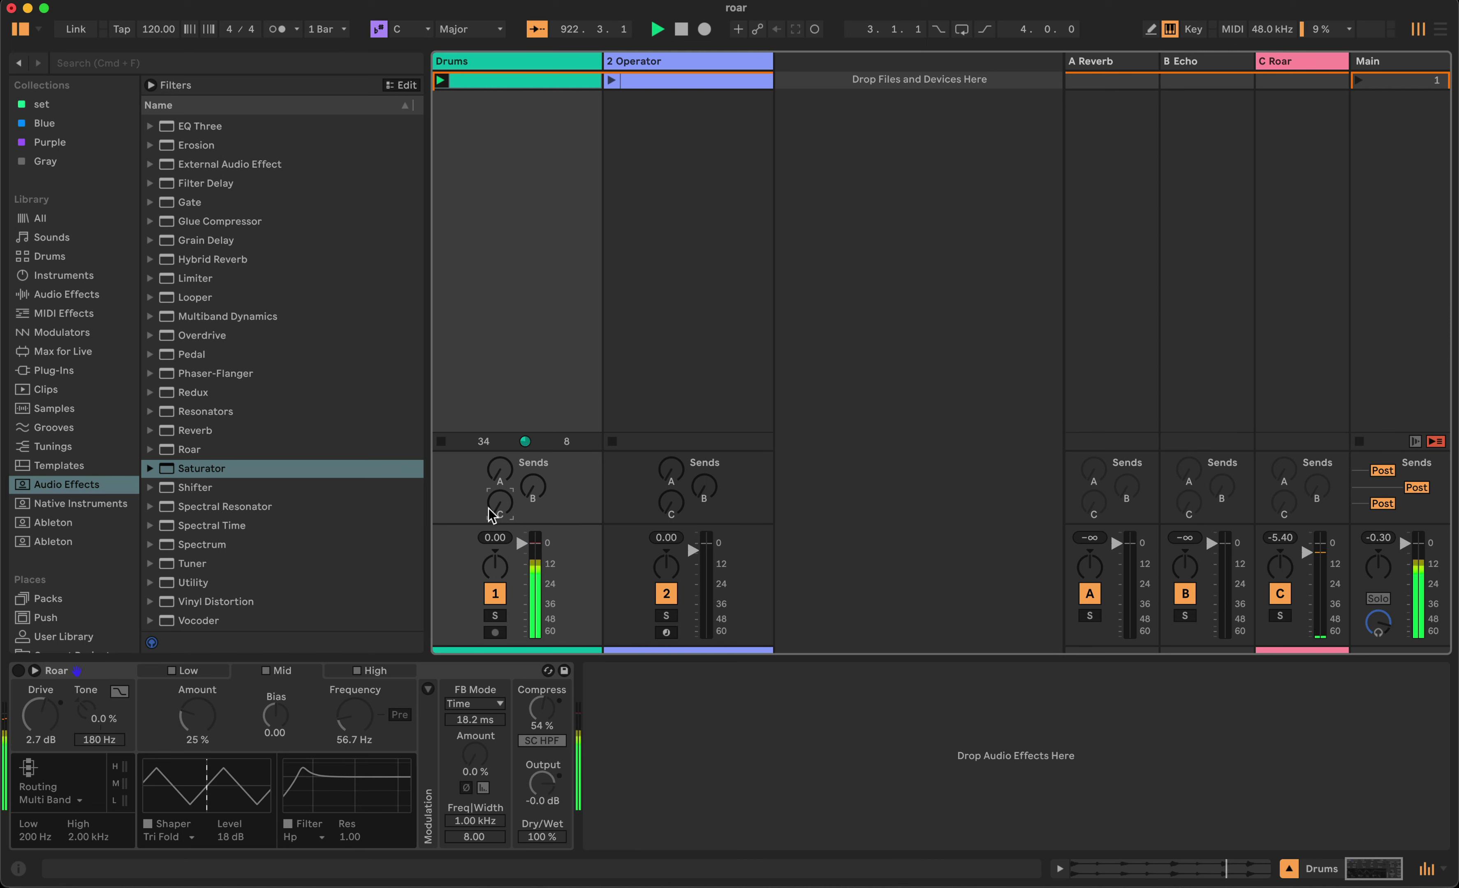
scroll(234, 622, "up", 3)
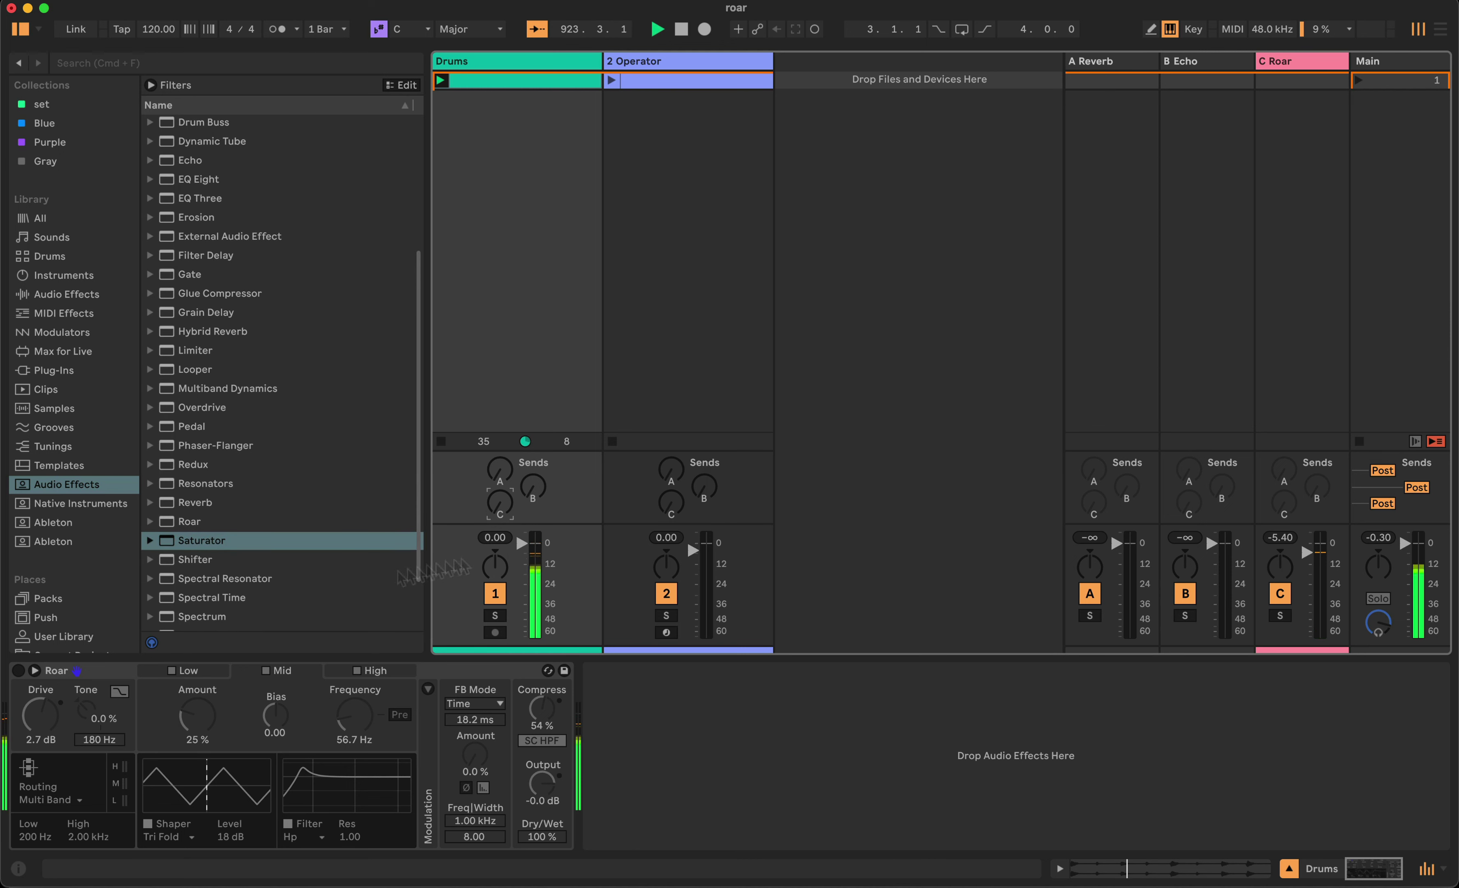
left_click(16, 671)
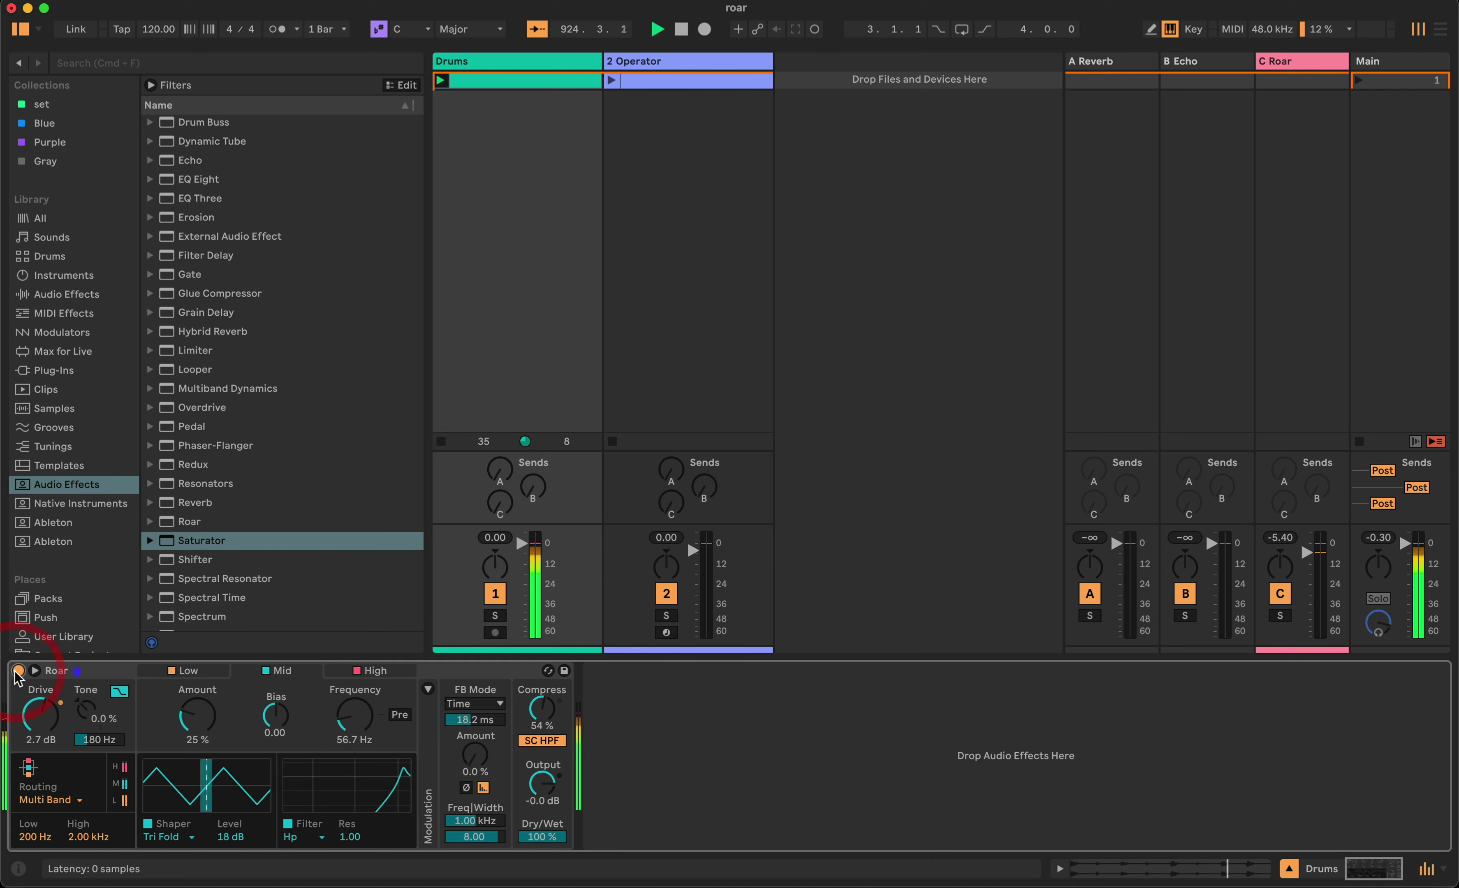
left_click(497, 504)
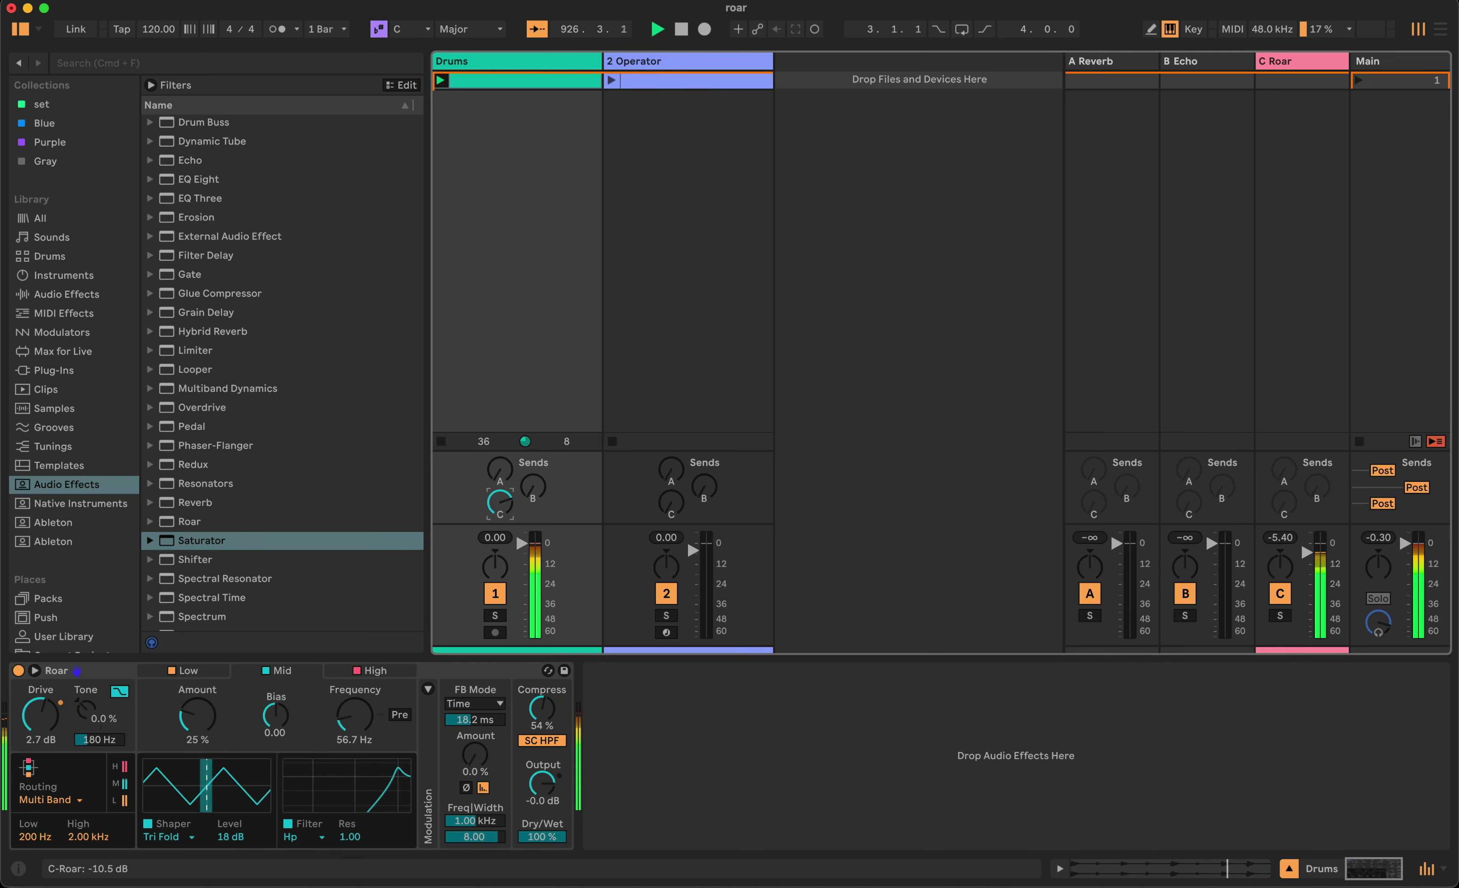
Launch the Operator clip alongside the drums and lower the Operator track's volume to -10.0 dB.
left_click(611, 81)
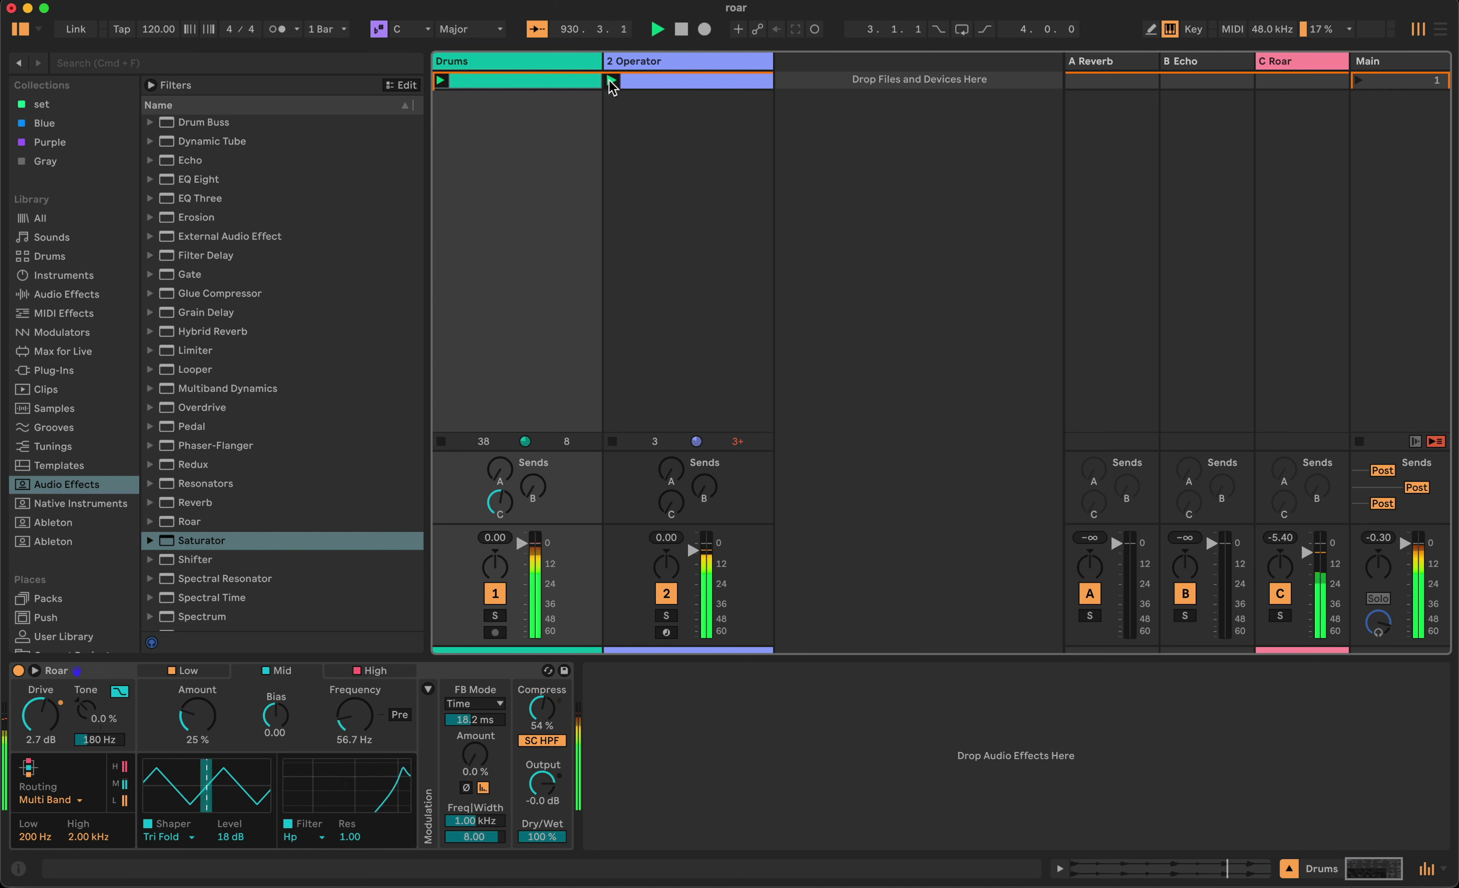
left_click_drag(693, 551, 694, 562)
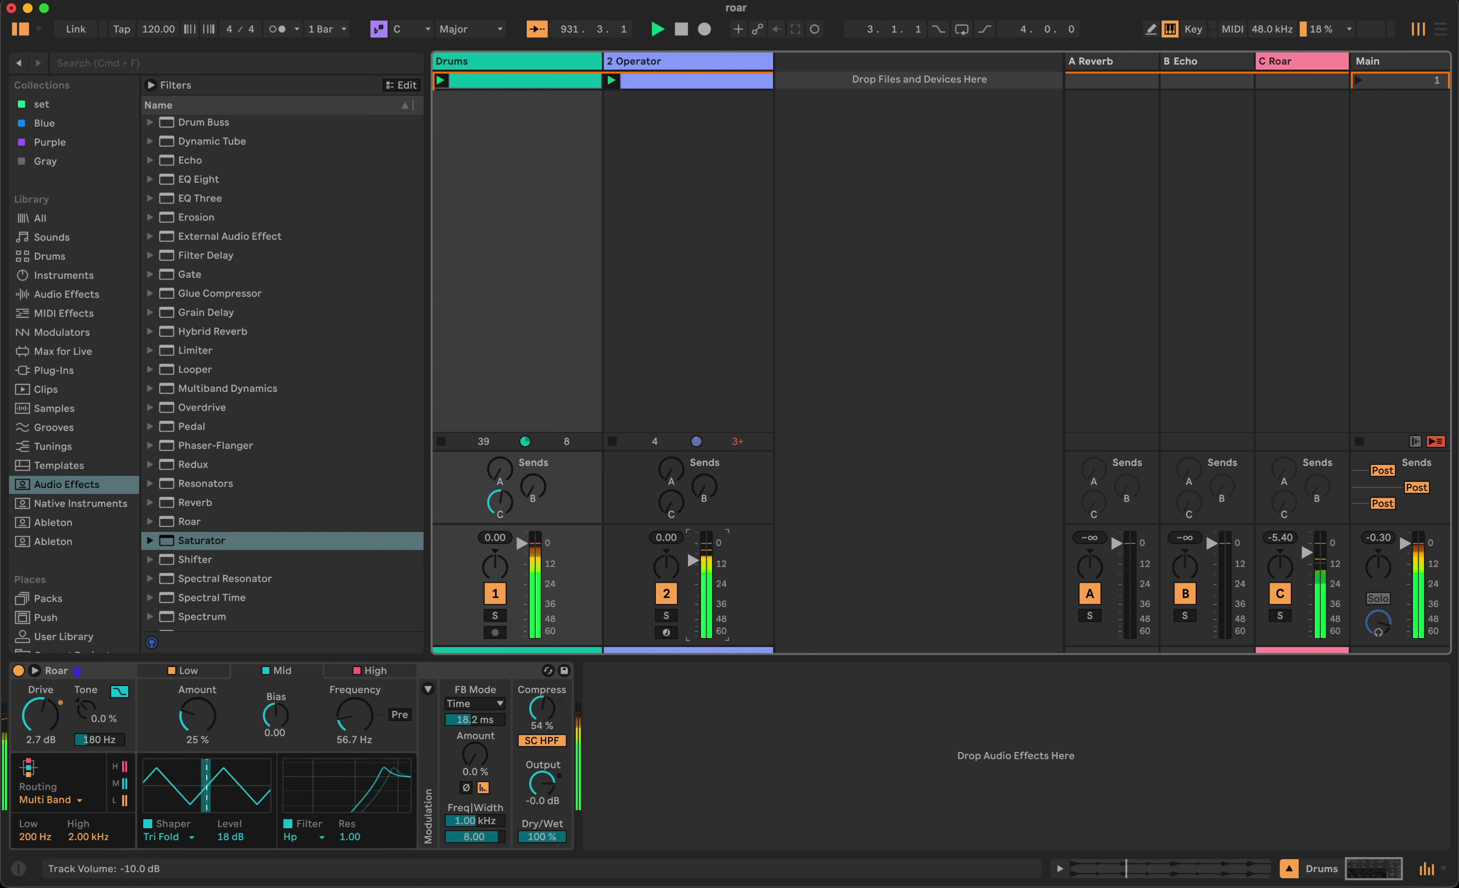